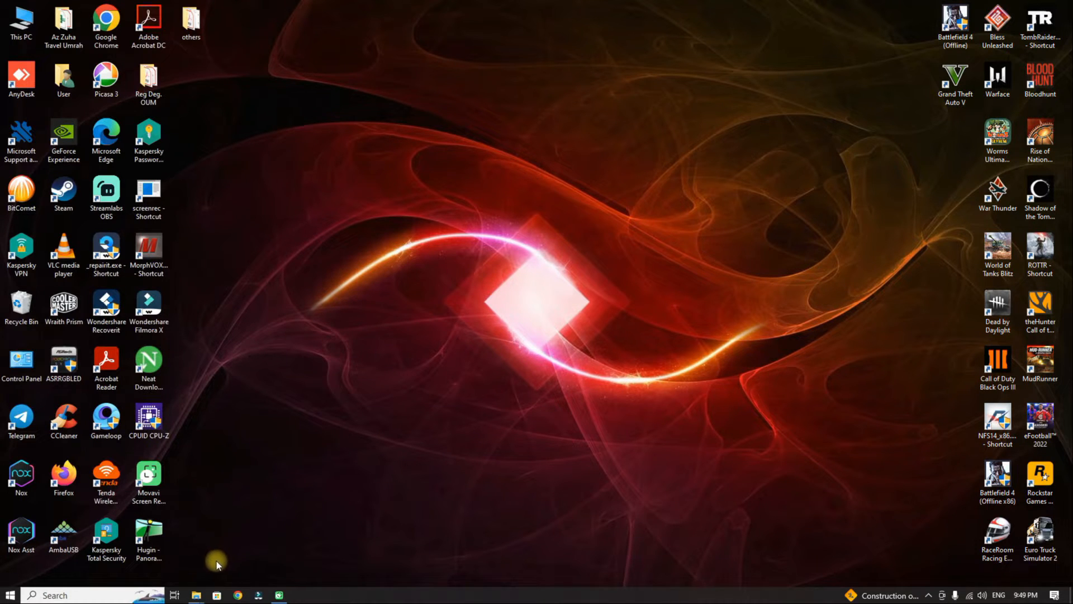
Switch to the File Explorer window showing the PENYATA GAJI PEKERJA SWASTA folder.
mouse_move(196, 595)
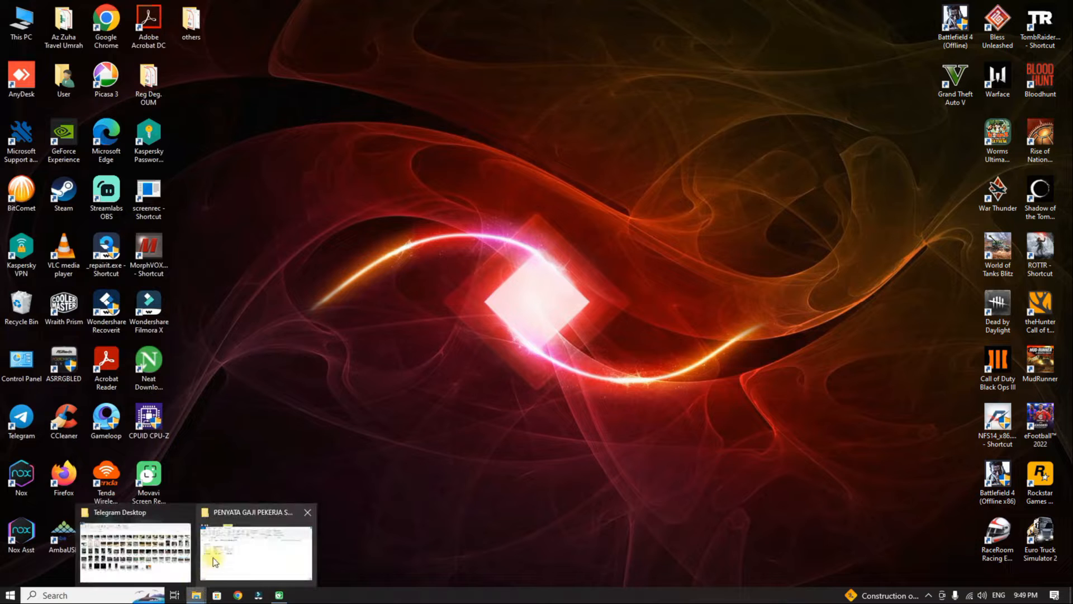
click(259, 553)
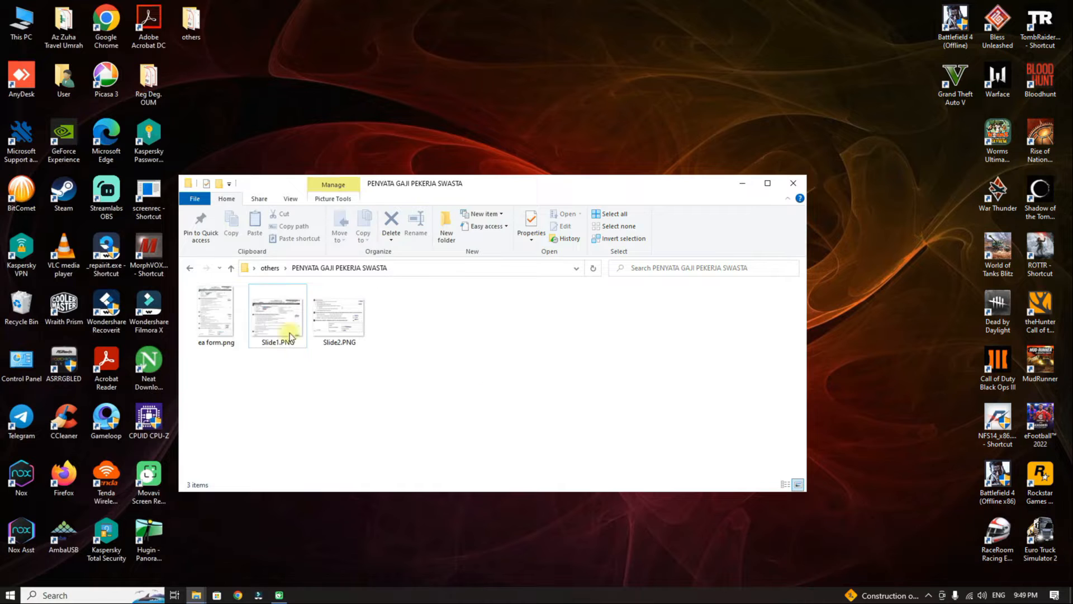
Open ea form.png in Photos, zoom to 227% and bring the form header into view.
double_click(216, 311)
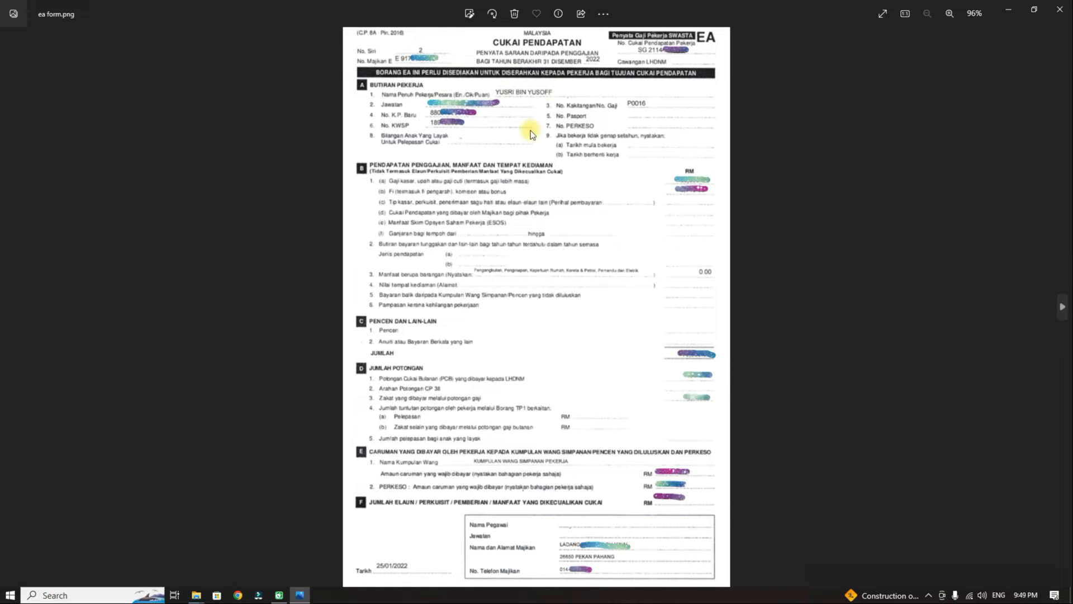
scroll(531, 134, up, 5)
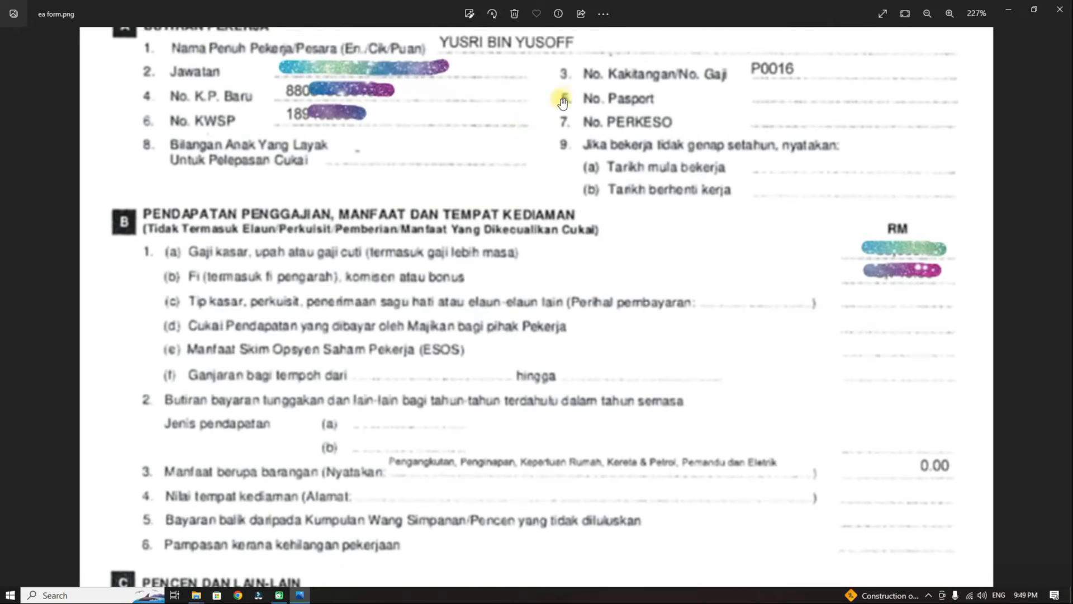
drag(563, 103, 539, 241)
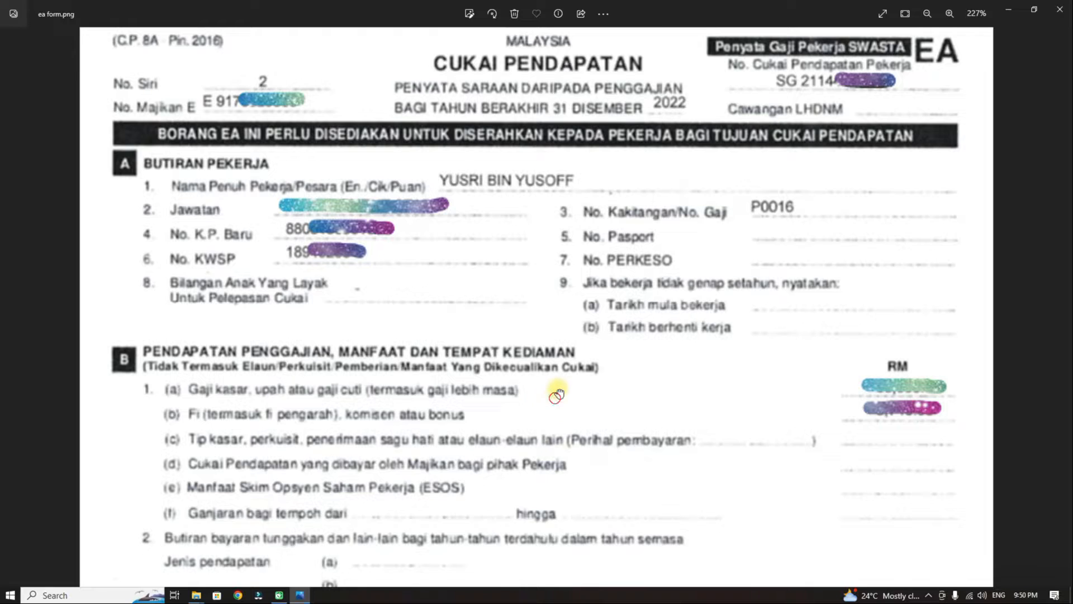
Pan down the EA form through sections B–E to the EPF and PERKESO contributions.
drag(556, 386, 577, 136)
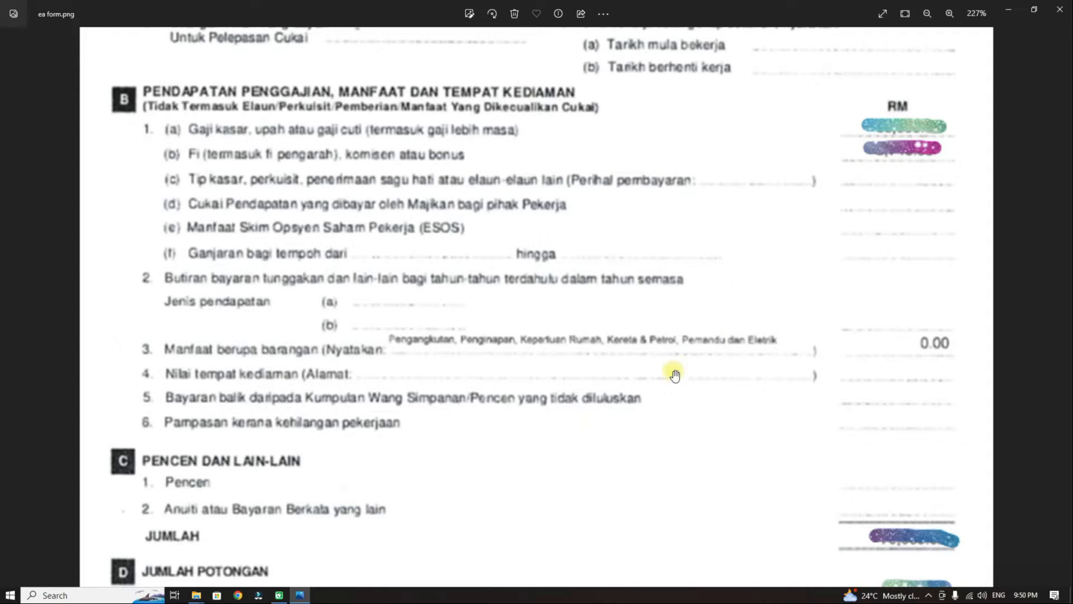
drag(660, 397, 558, 283)
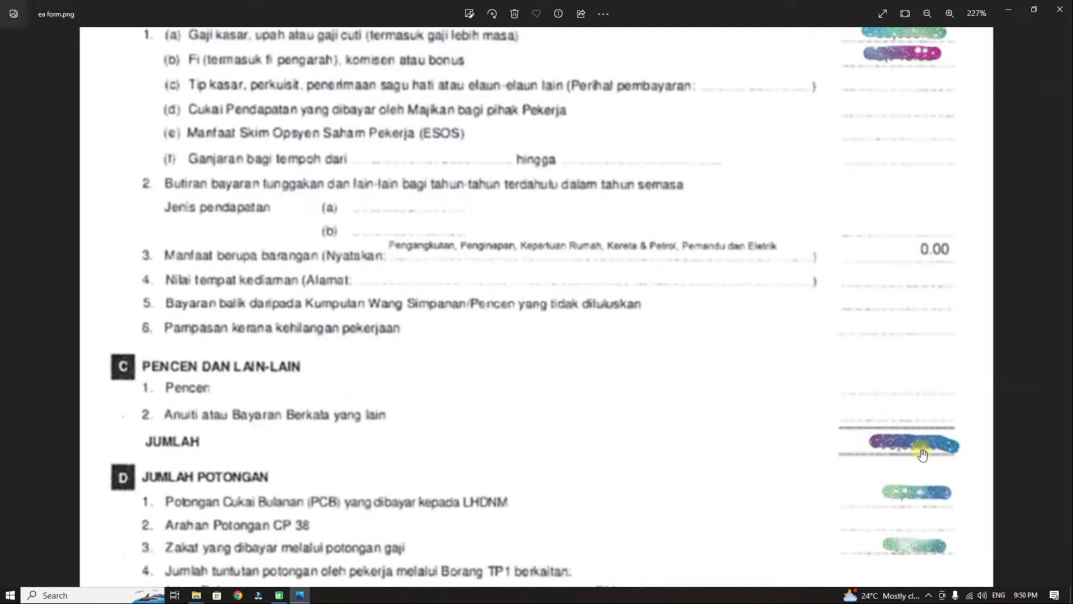
scroll(961, 157, up, 1)
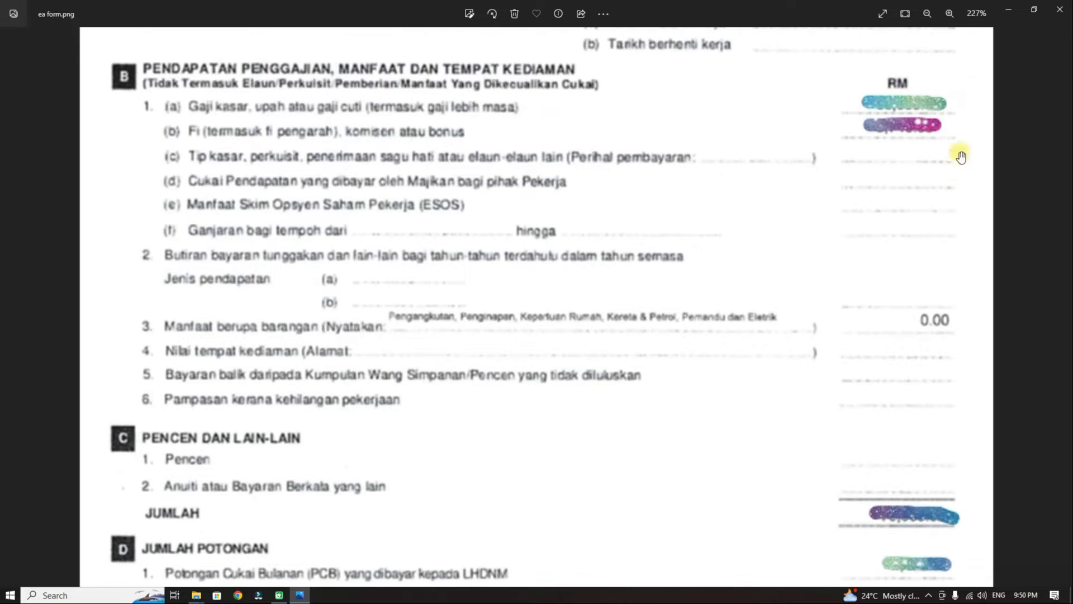
drag(757, 477, 760, 112)
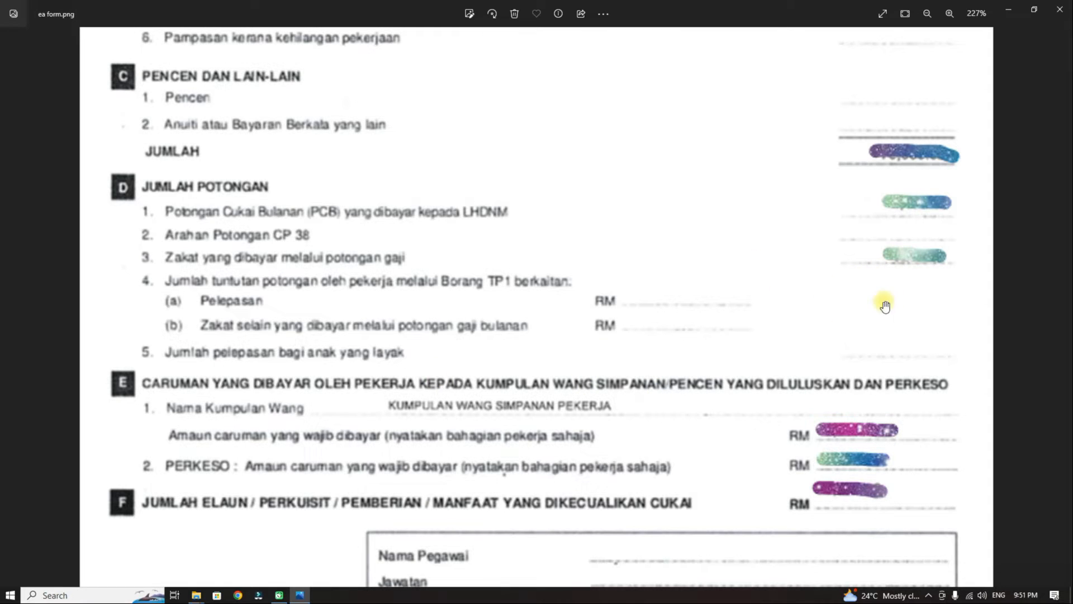
Scroll to the EA form's employer details and date, then close the image.
scroll(665, 312, down, 1)
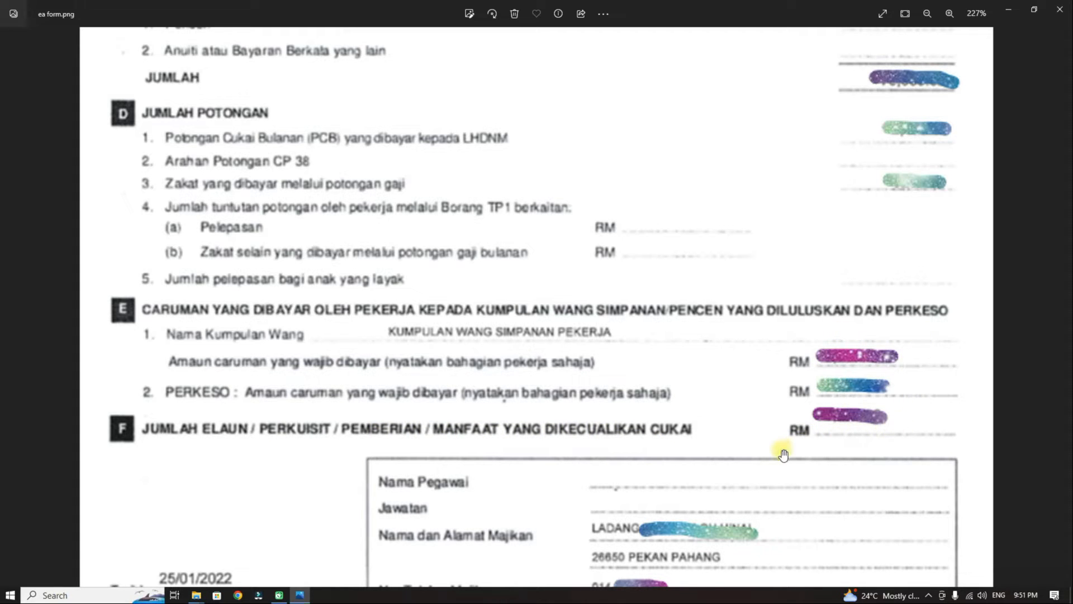
scroll(774, 301, down, 1)
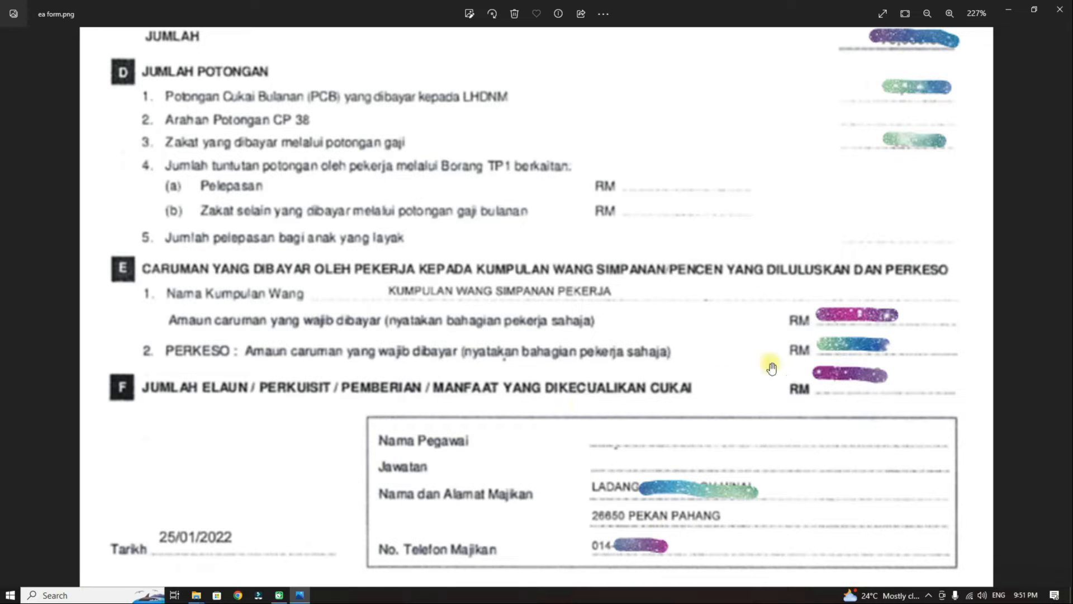
scroll(585, 423, down, 5)
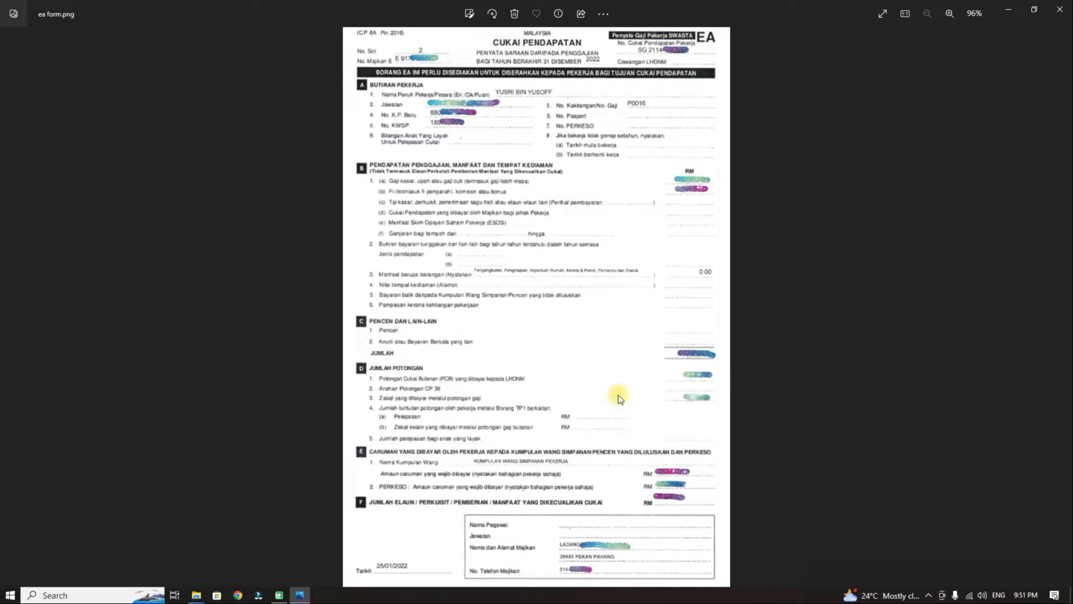
click(1065, 13)
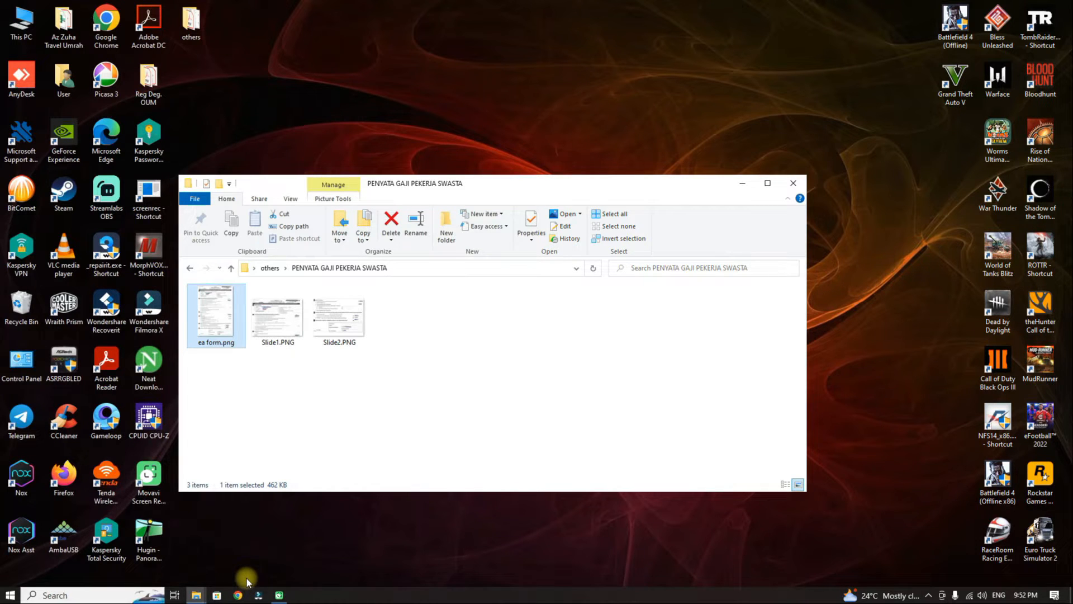
Open Chrome and search Google for 'efiling 2023' via the suggestion list.
click(237, 595)
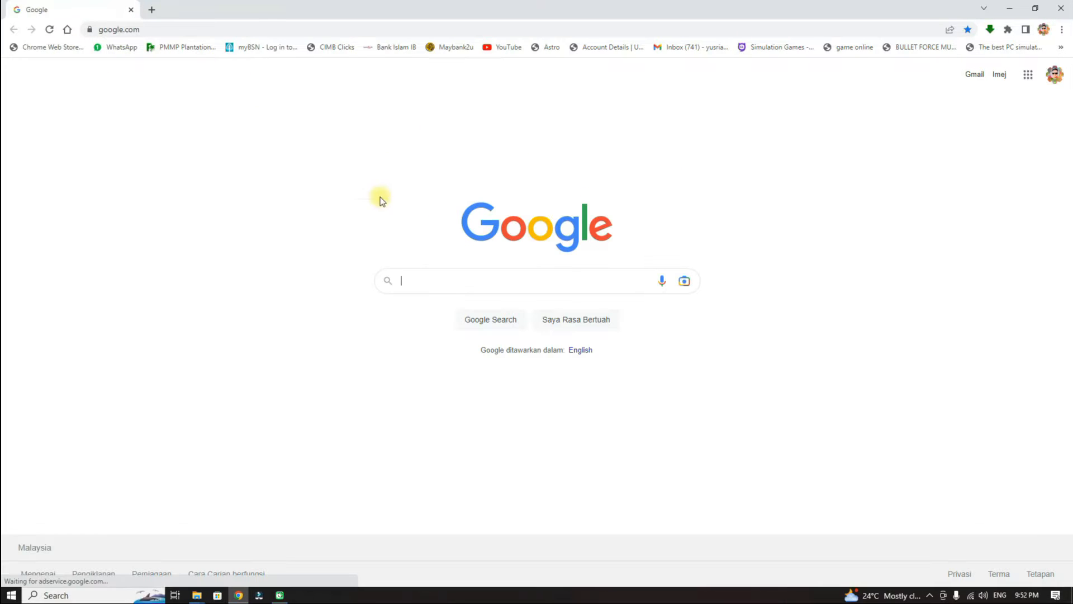
click(456, 279)
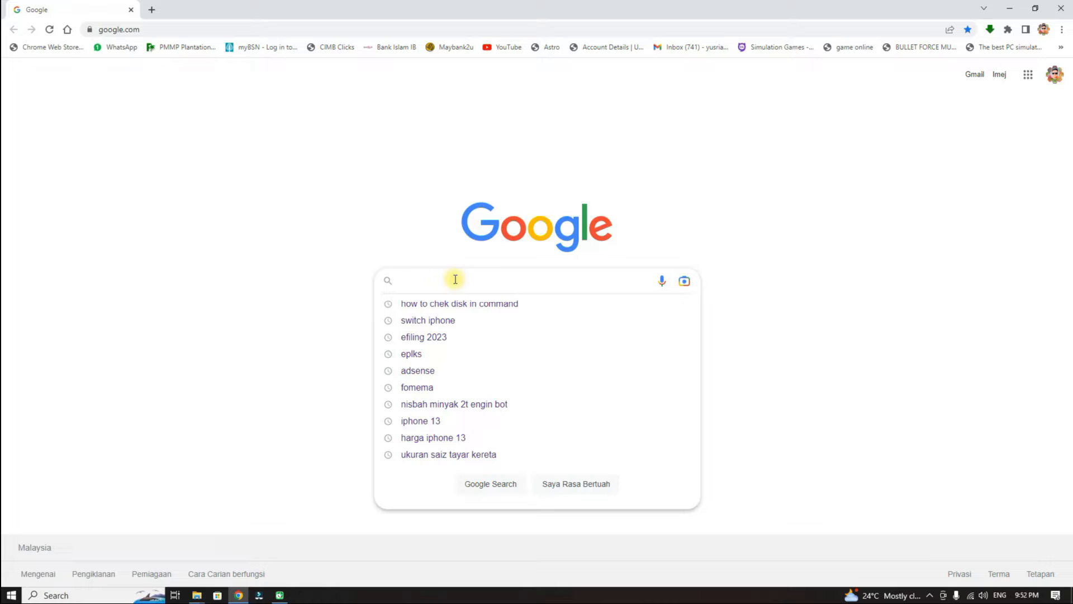
text(E)
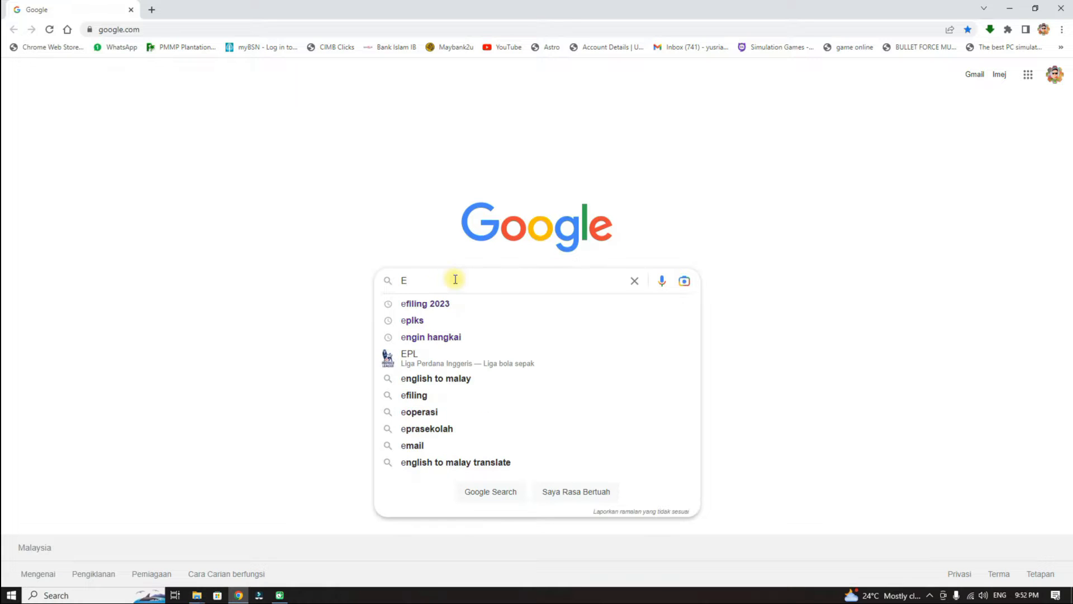
text(F)
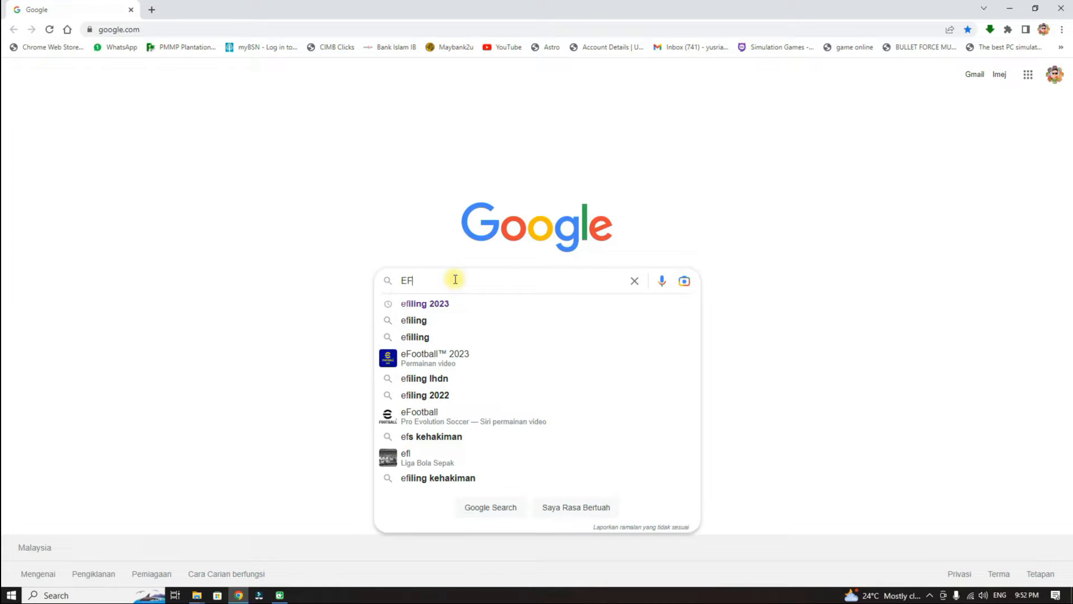
click(454, 307)
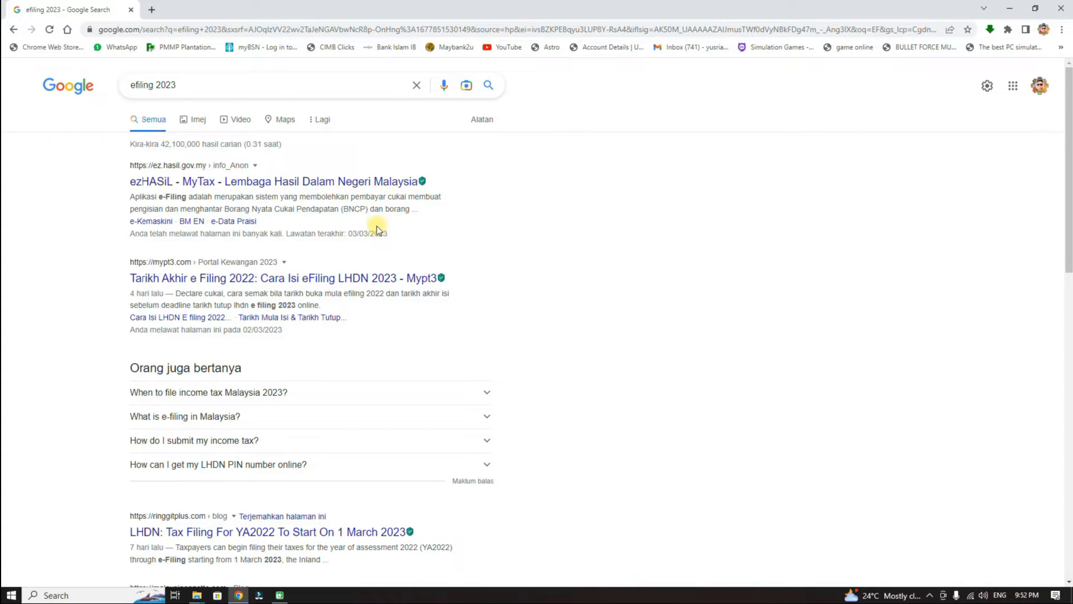
Open ezHASiL, highlight Borang BE (Tiada Punca Pendapatan Perniagaan), then go to Log Masuk.
click(170, 182)
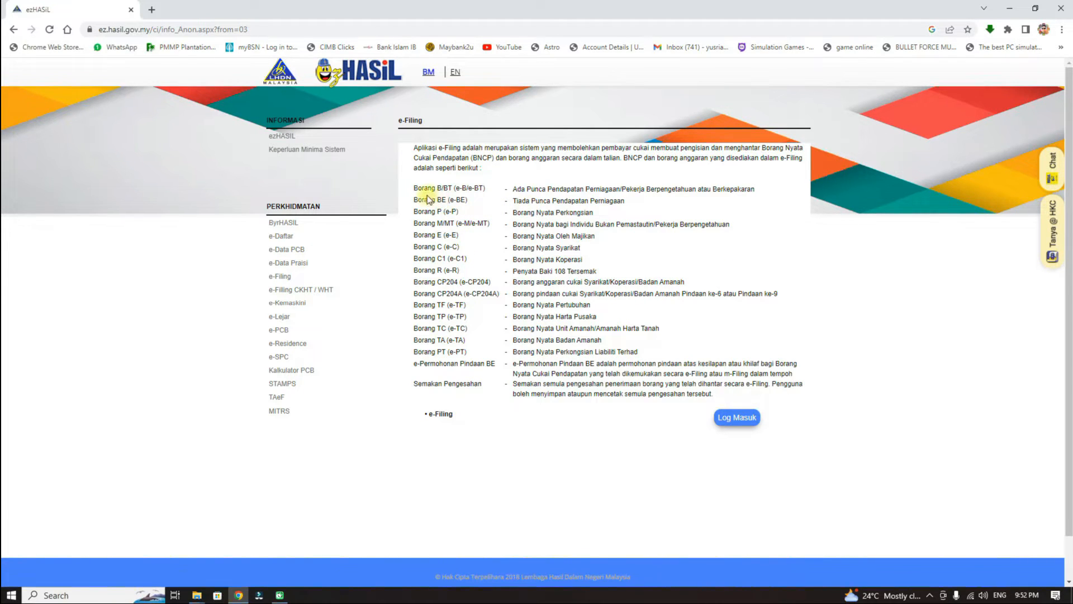
drag(408, 202, 475, 211)
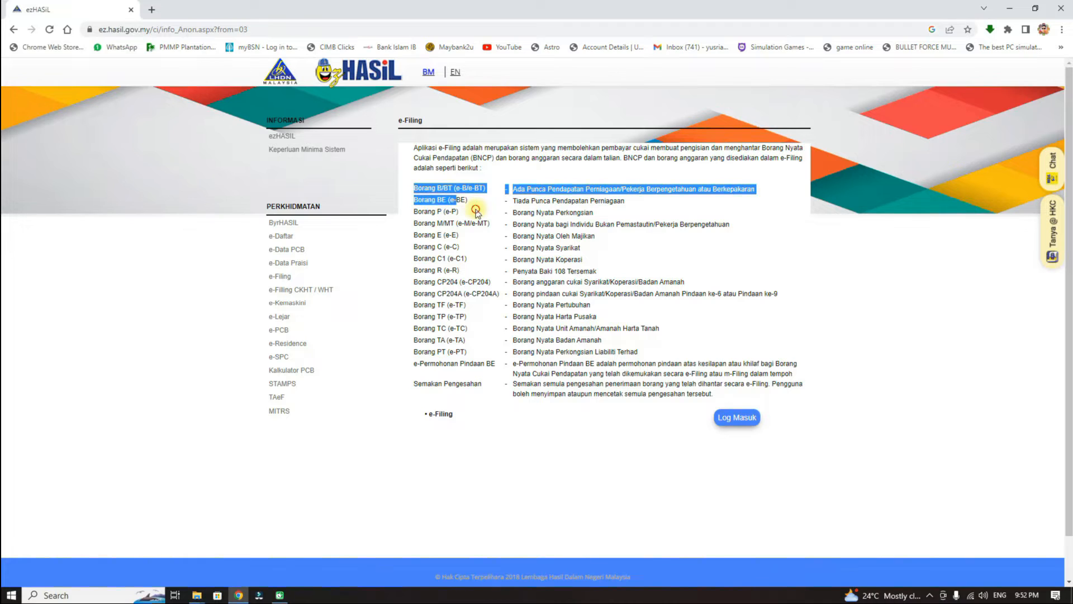
click(476, 211)
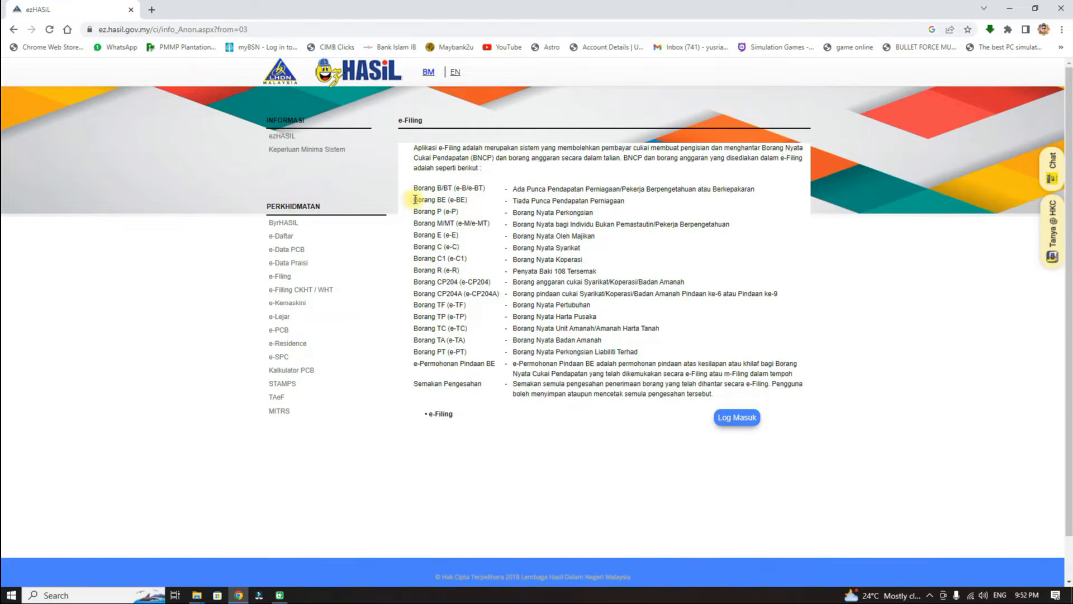
drag(415, 199, 473, 206)
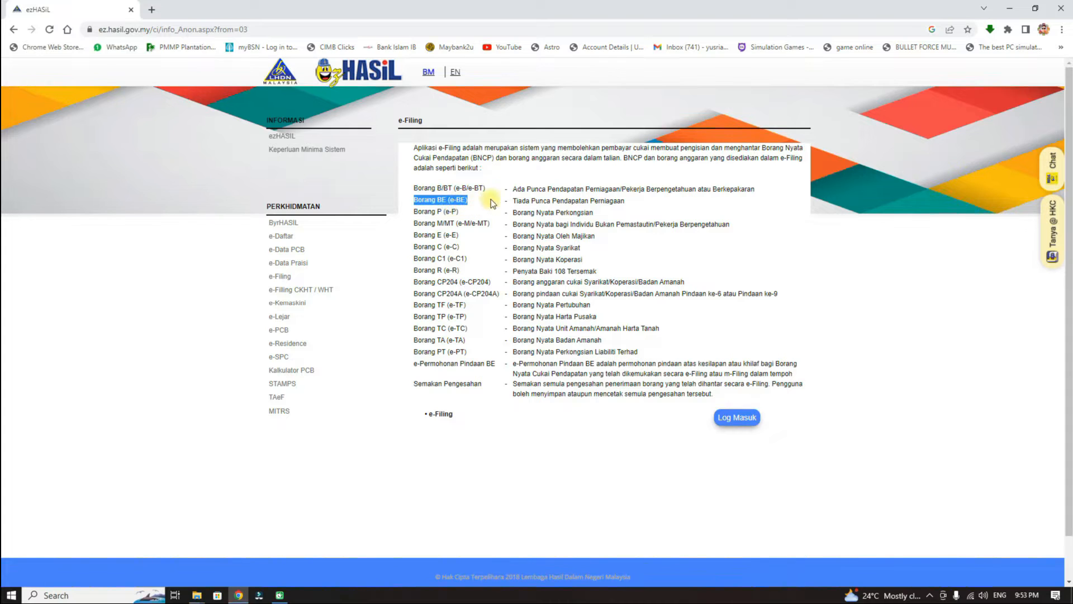
drag(513, 200, 625, 202)
click(635, 202)
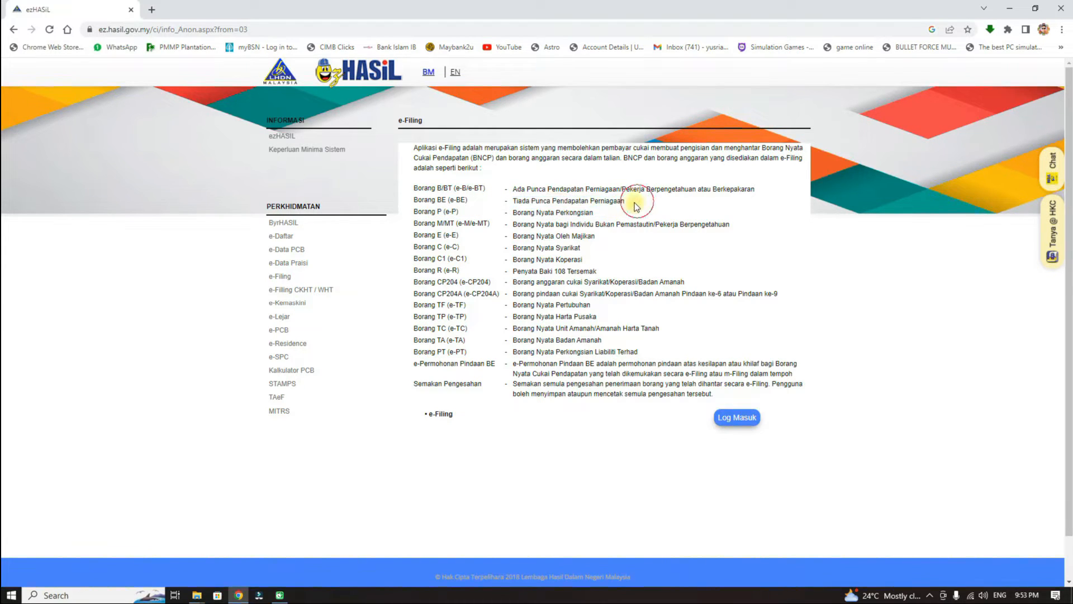
drag(513, 200, 625, 203)
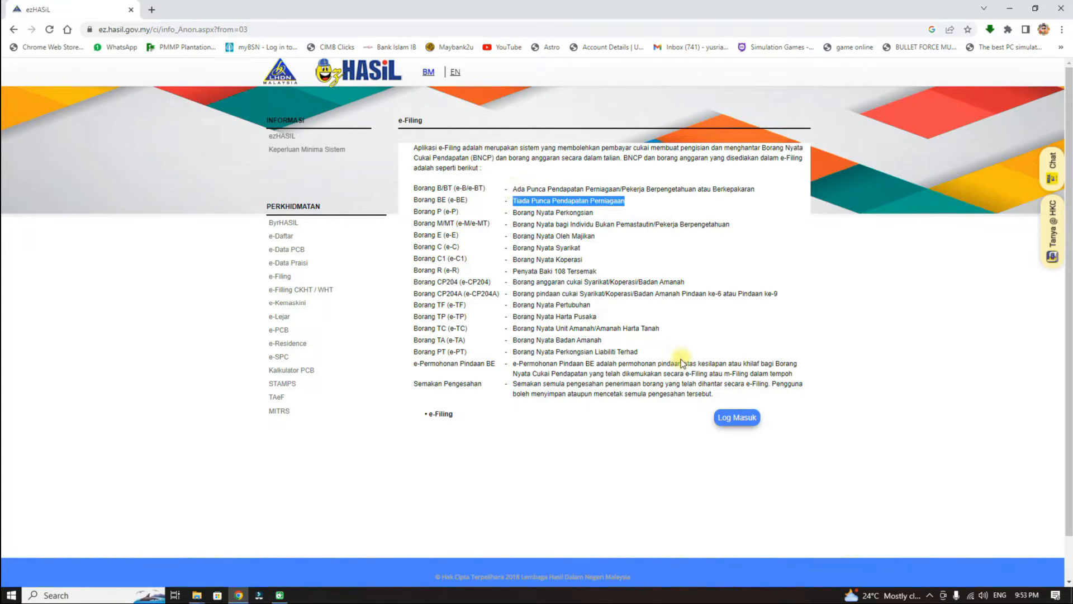
click(677, 436)
click(737, 424)
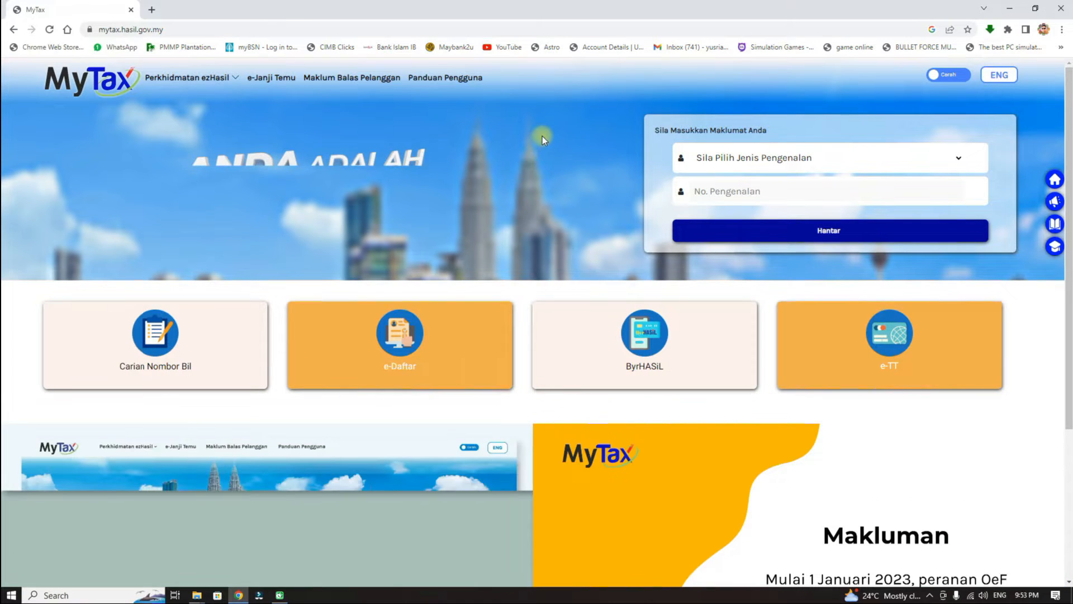
Choose No. Kad Pengenalan as the ID type and submit the identity card number.
mouse_move(194, 78)
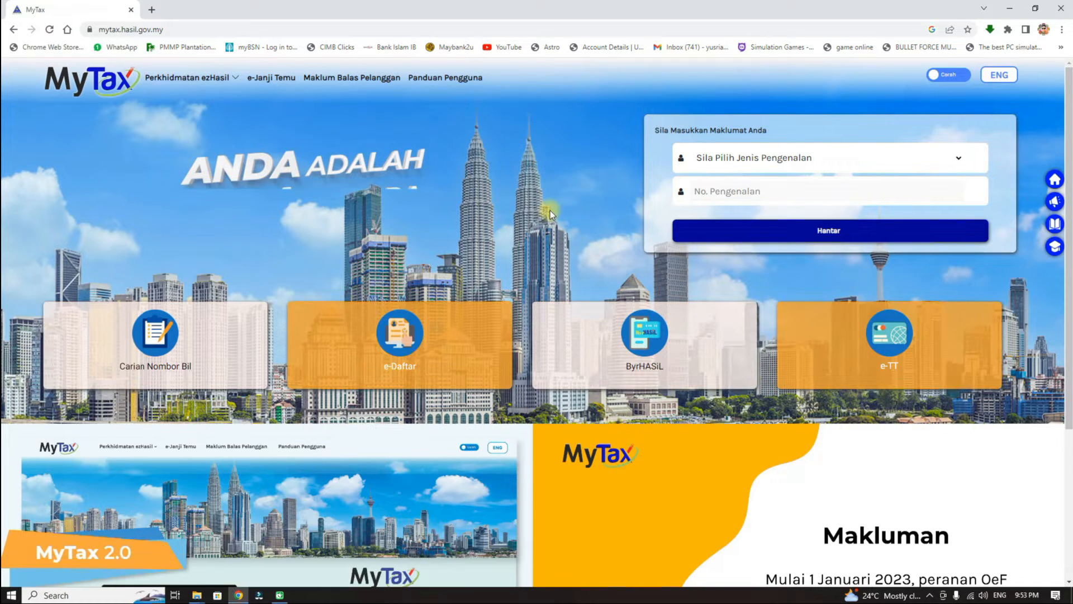
scroll(550, 210, down, 4)
scroll(550, 210, up, 4)
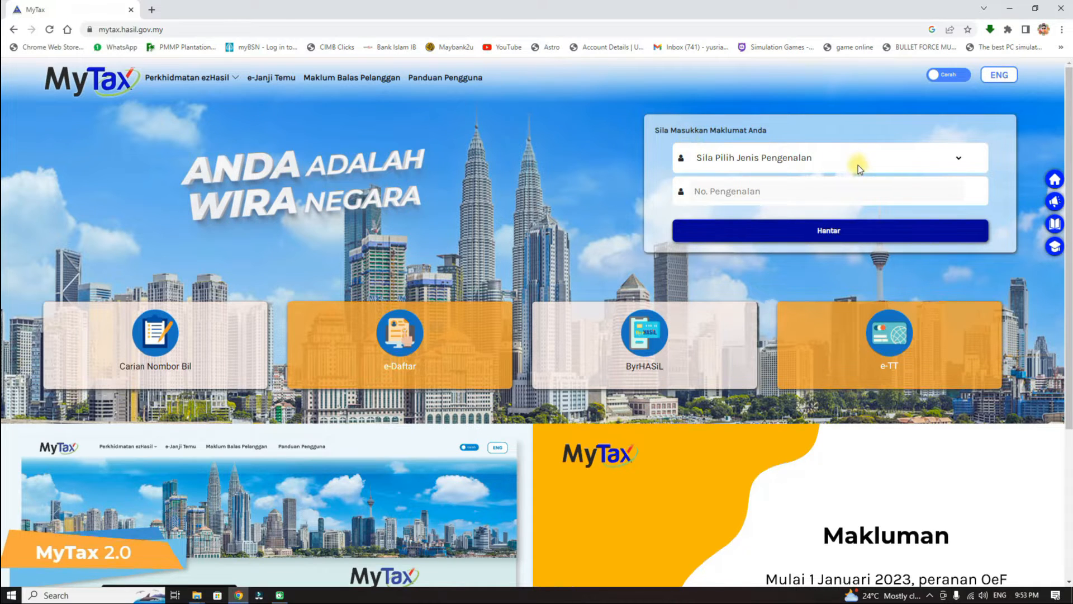
click(959, 161)
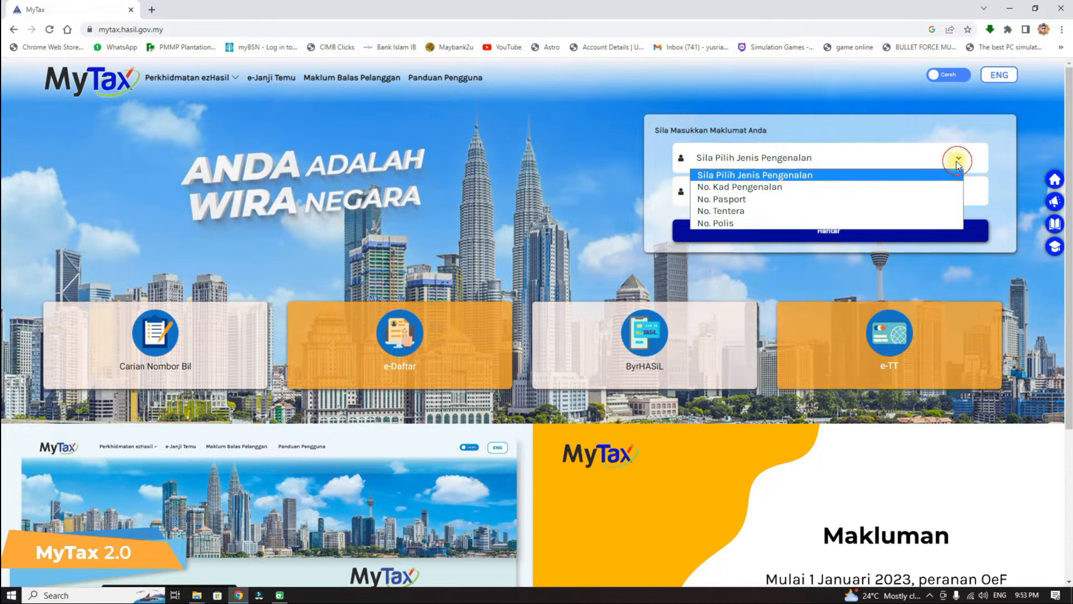
click(764, 189)
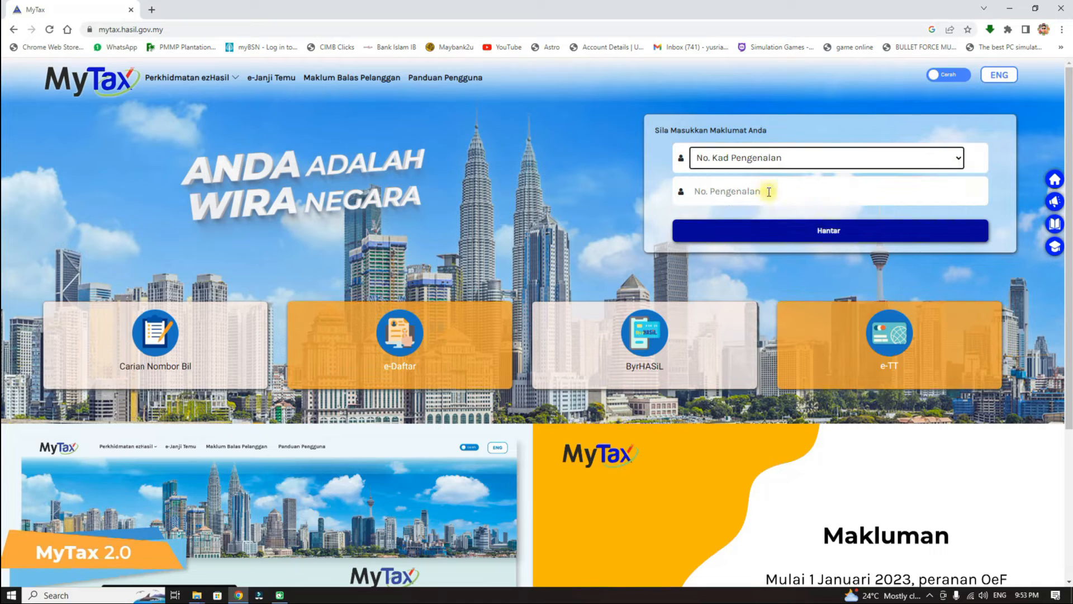
click(747, 194)
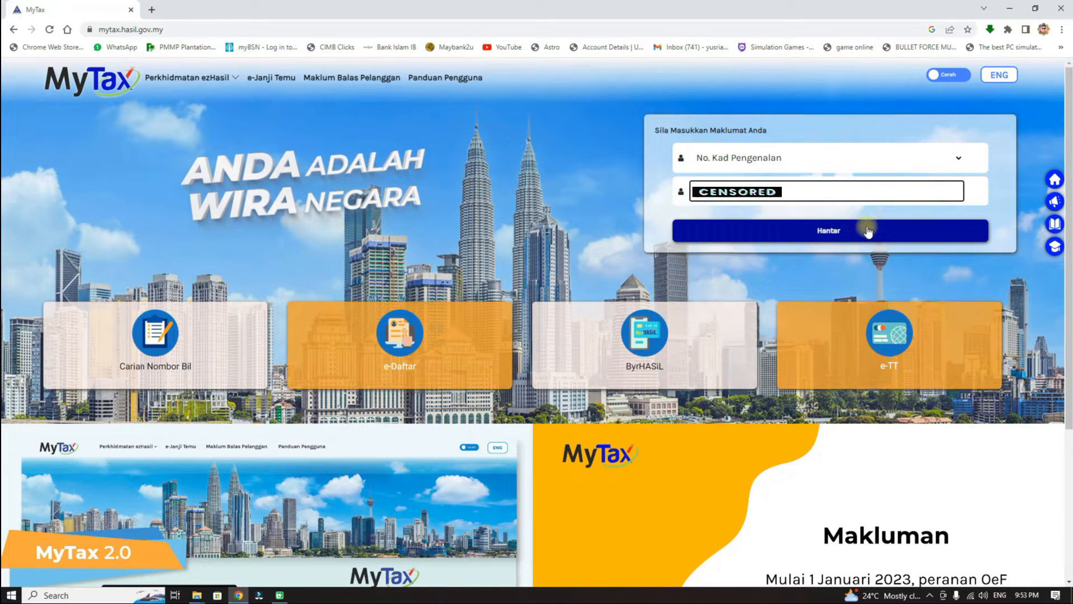
click(847, 233)
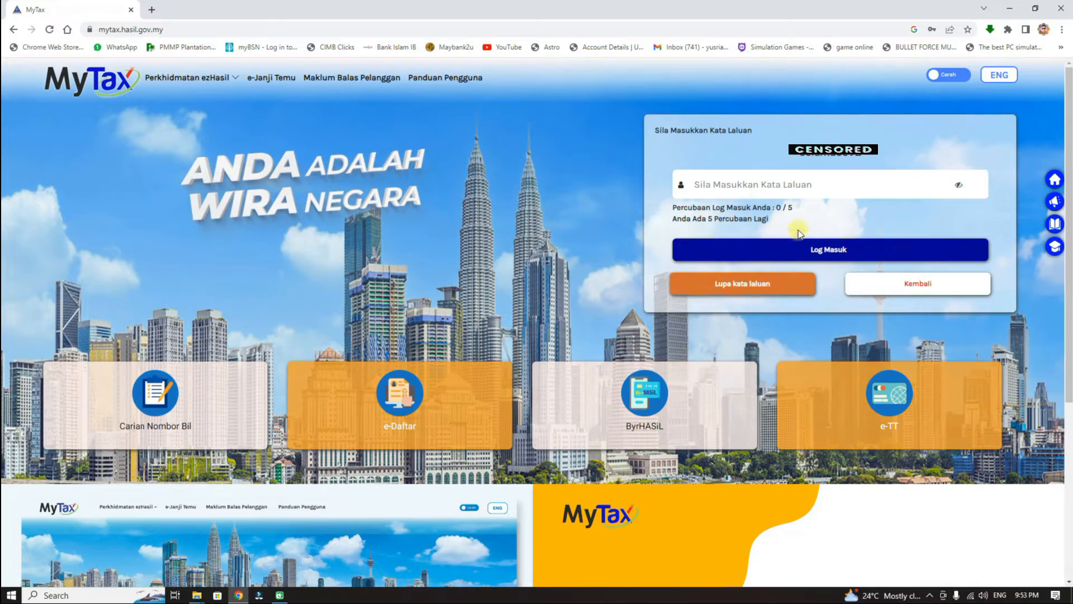
Enter the account password and log in, retrying after the first attempt is rejected.
click(704, 186)
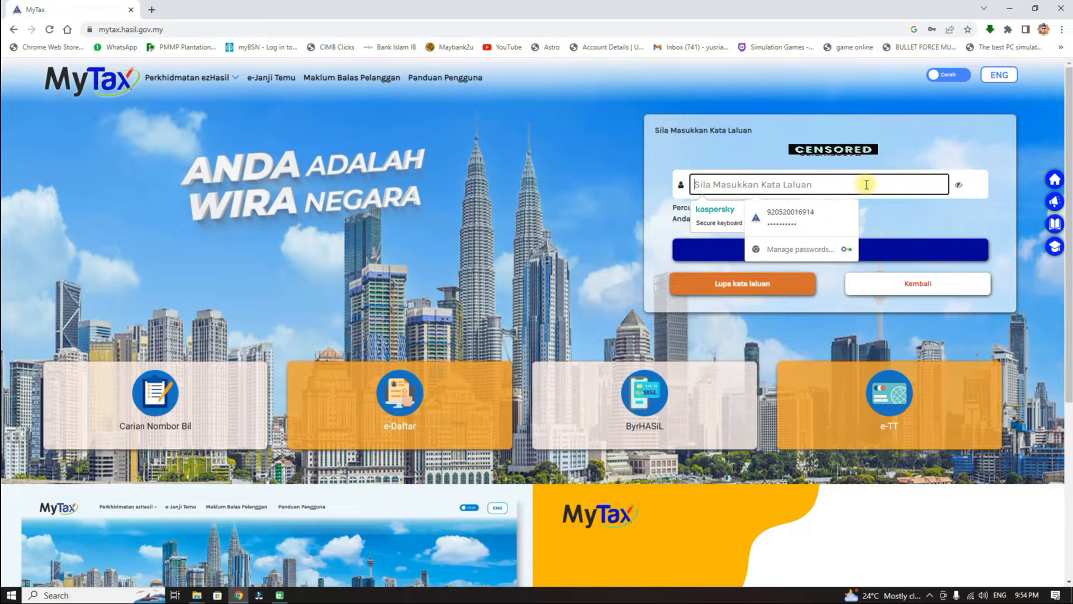
text(•)
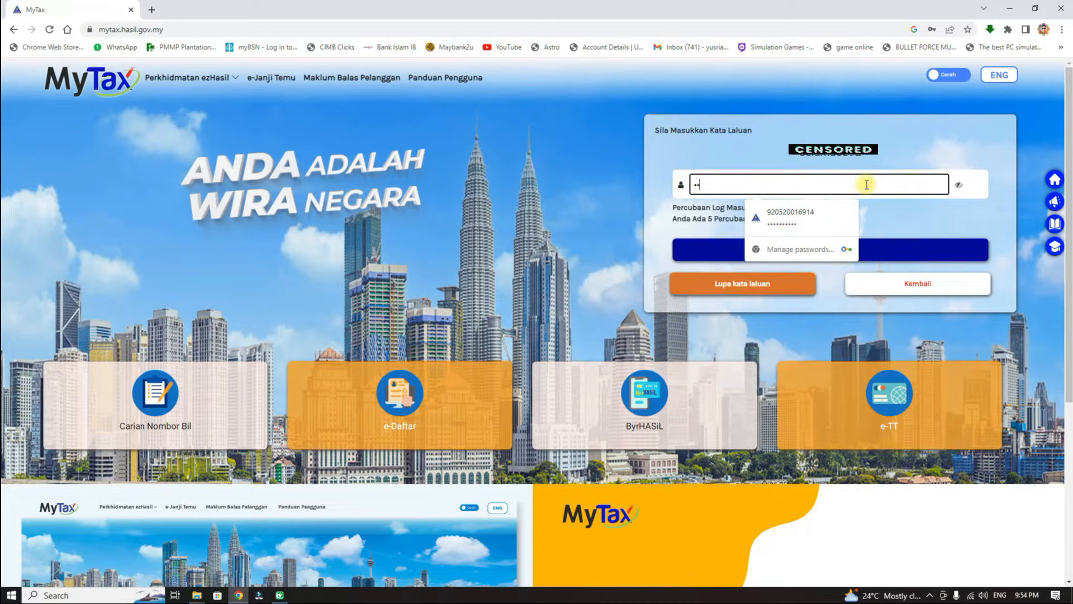
click(824, 182)
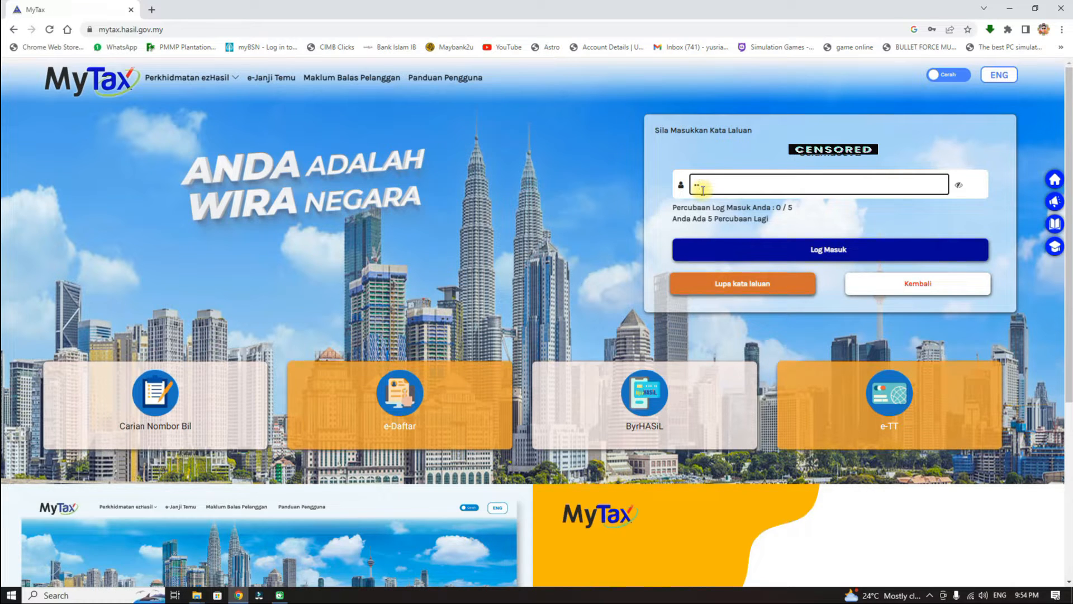
key(BackSpace)
key(BackSpace)
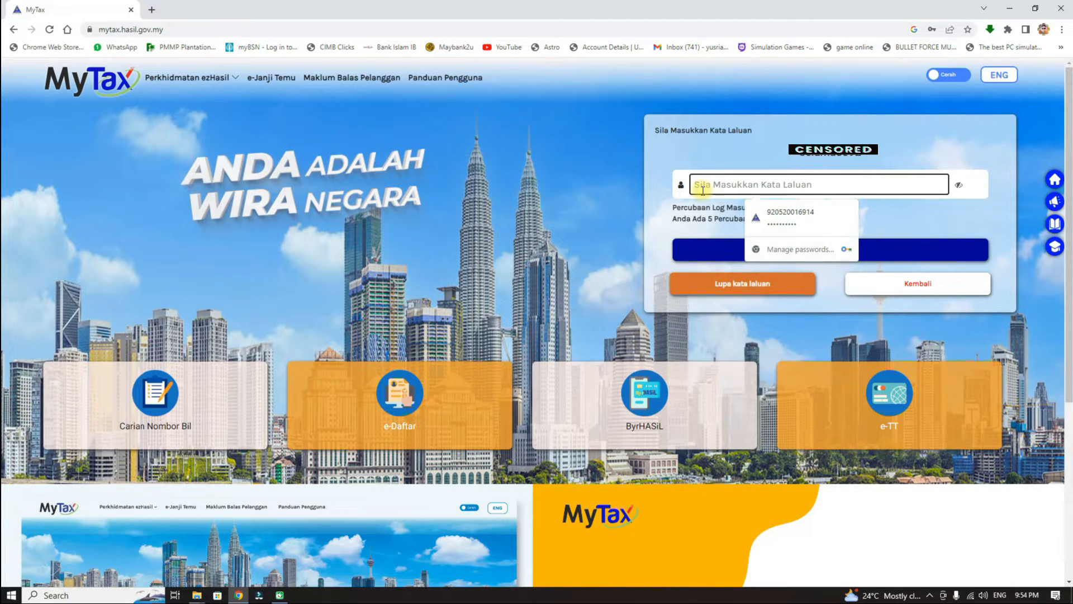
text(••••••)
click(744, 186)
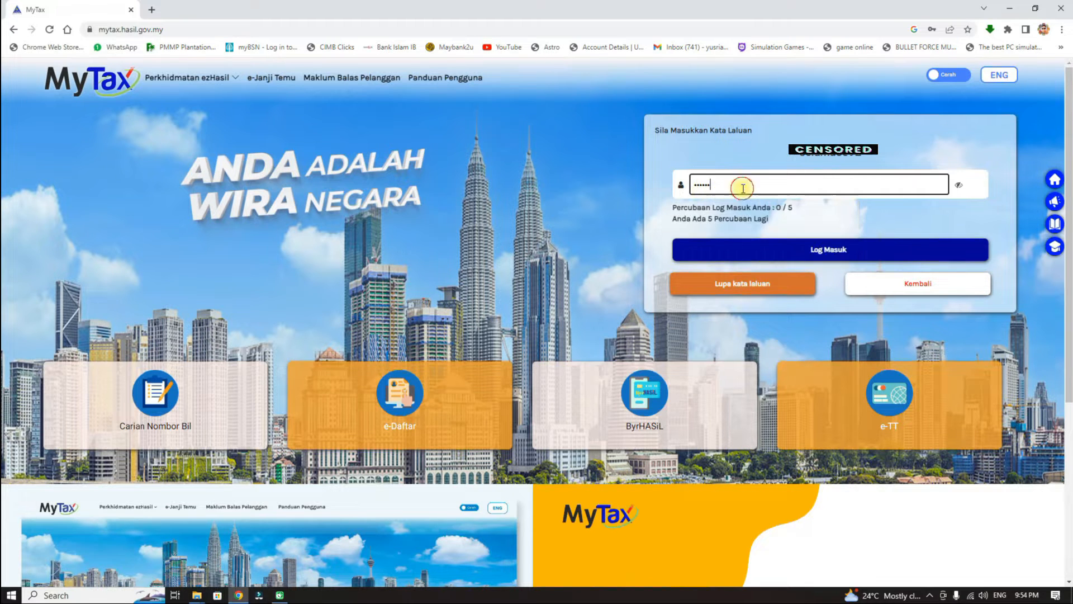
text(•••••)
click(794, 209)
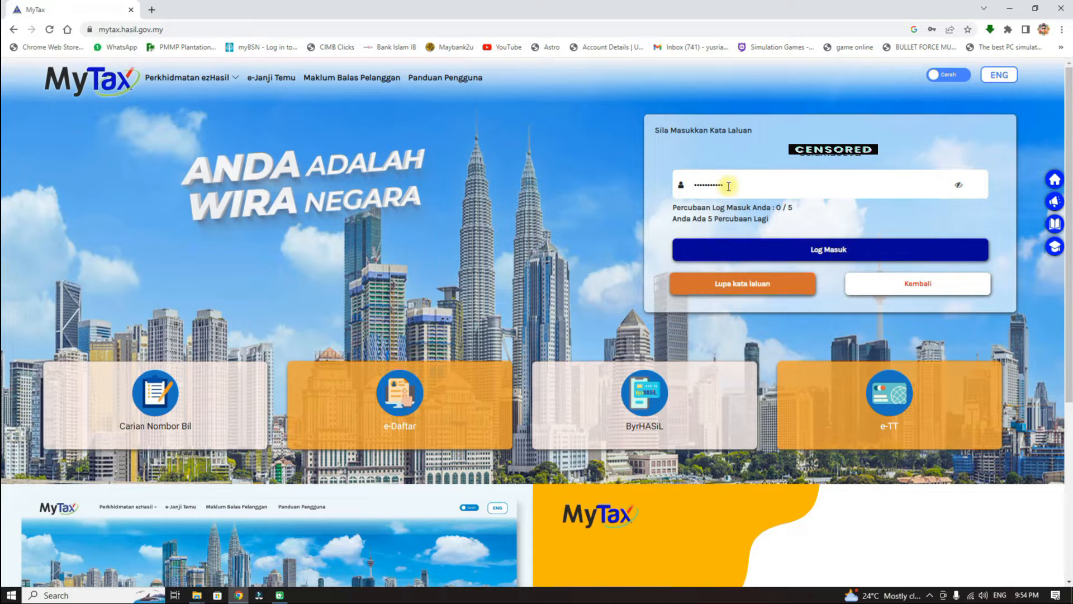
click(815, 251)
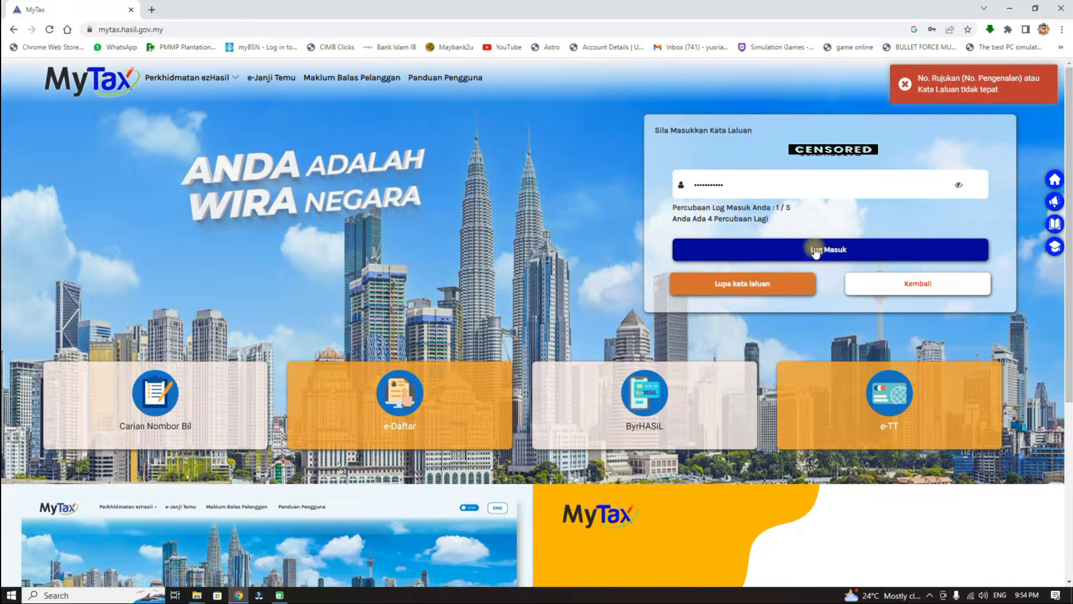
click(840, 247)
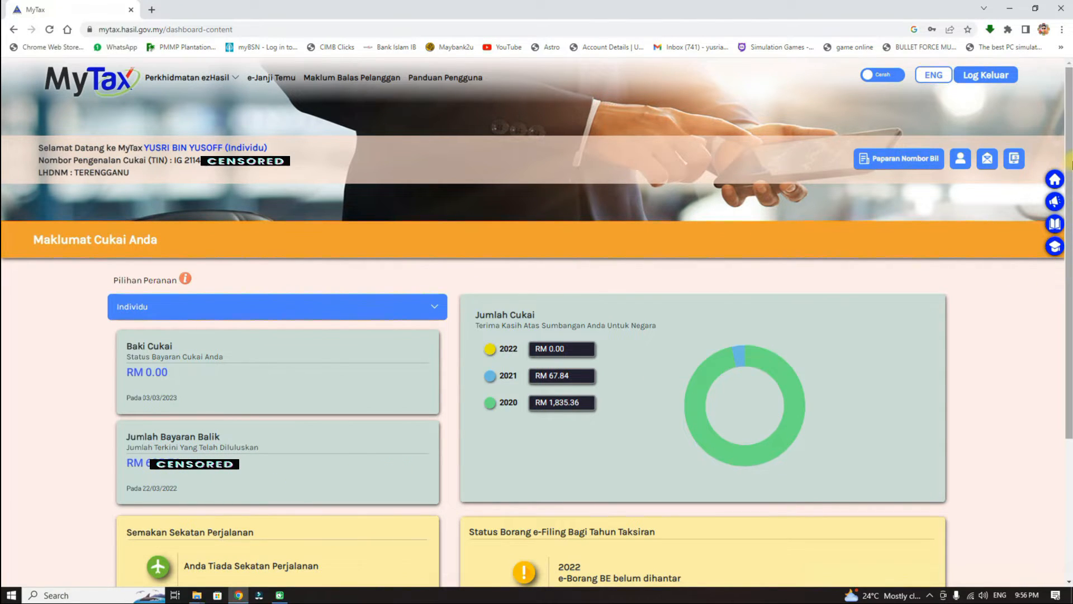
Go to ezHasil e-Filing services and open the e-BE Tahun Taksiran 2022 form.
scroll(189, 352, down, 3)
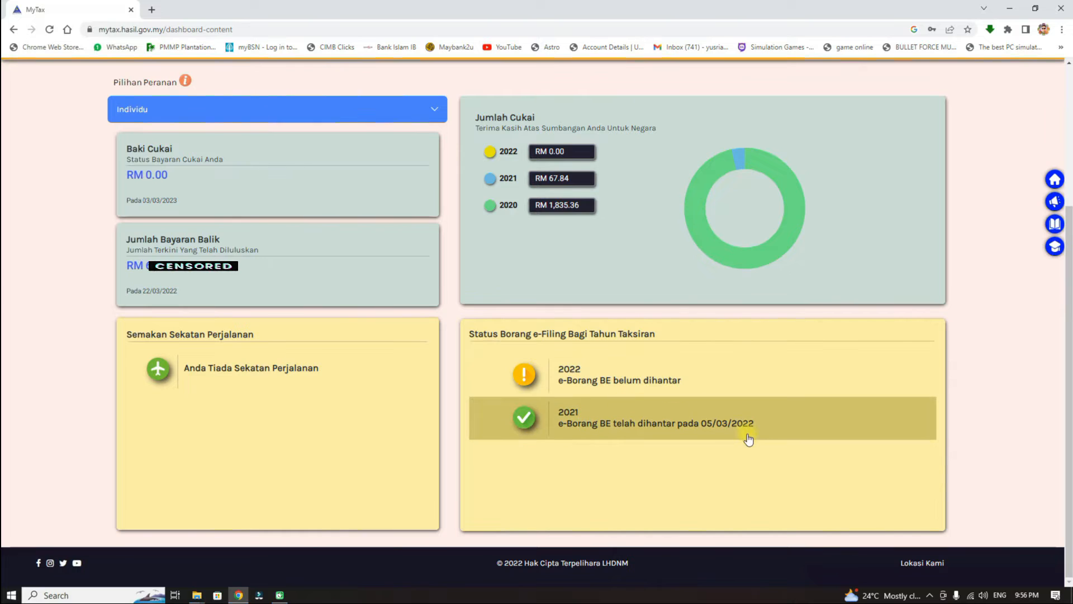
scroll(1021, 205, up, 4)
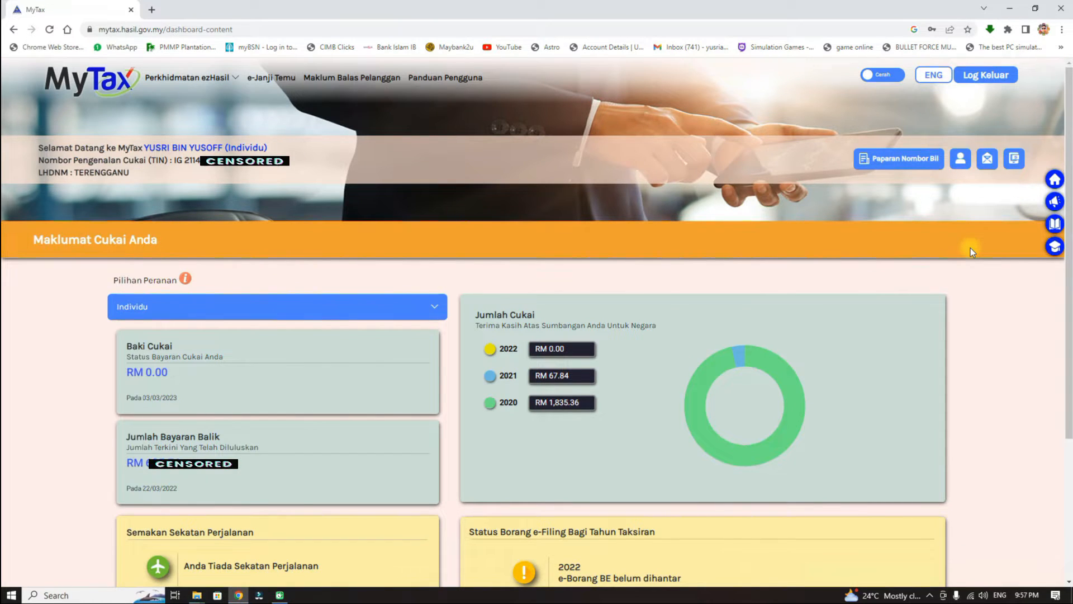
click(213, 78)
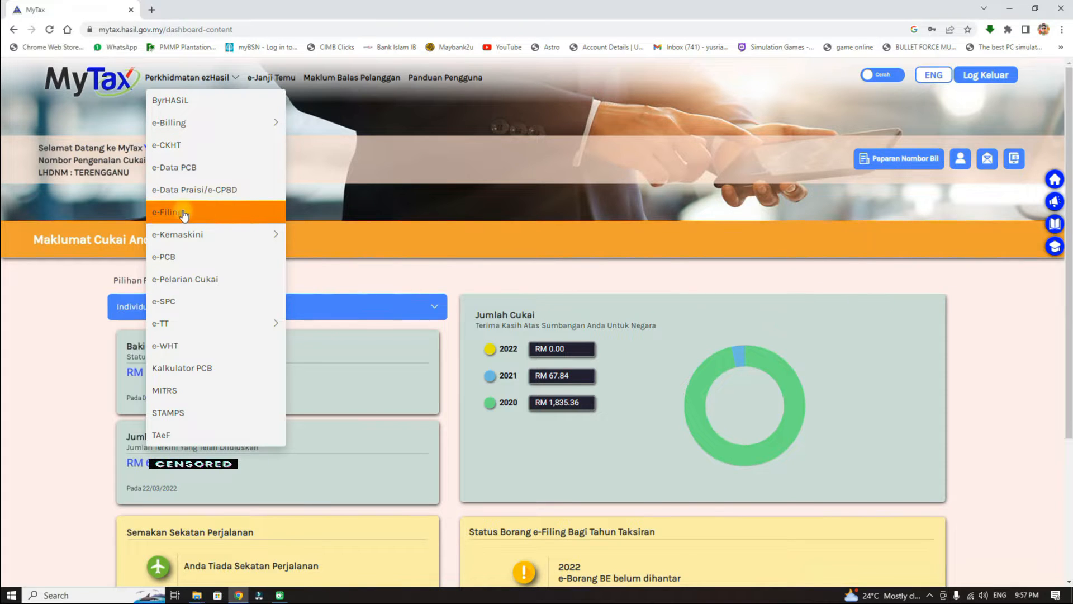
click(227, 211)
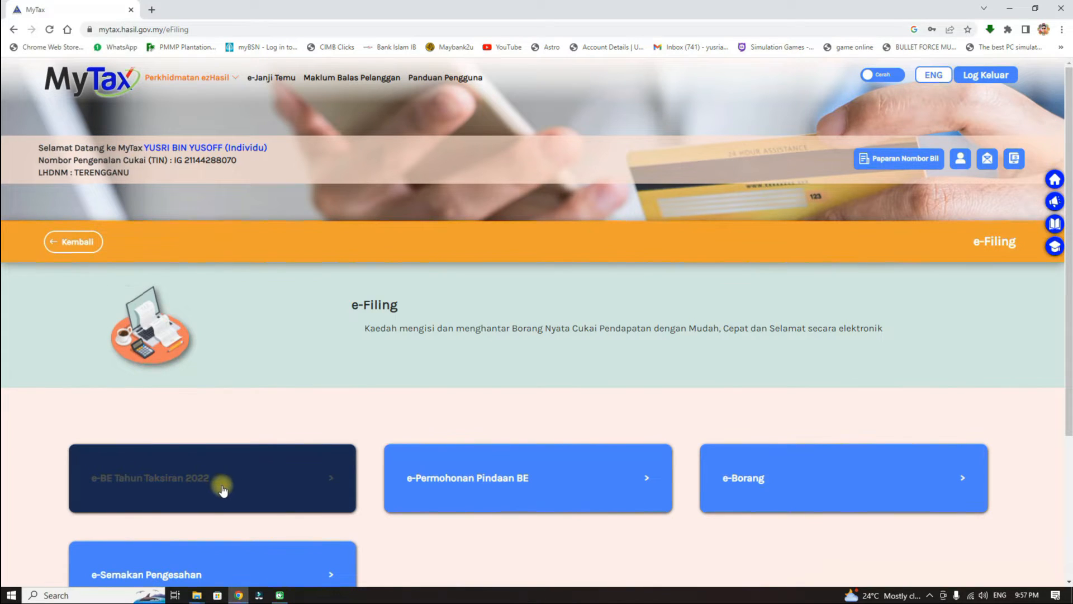
click(331, 480)
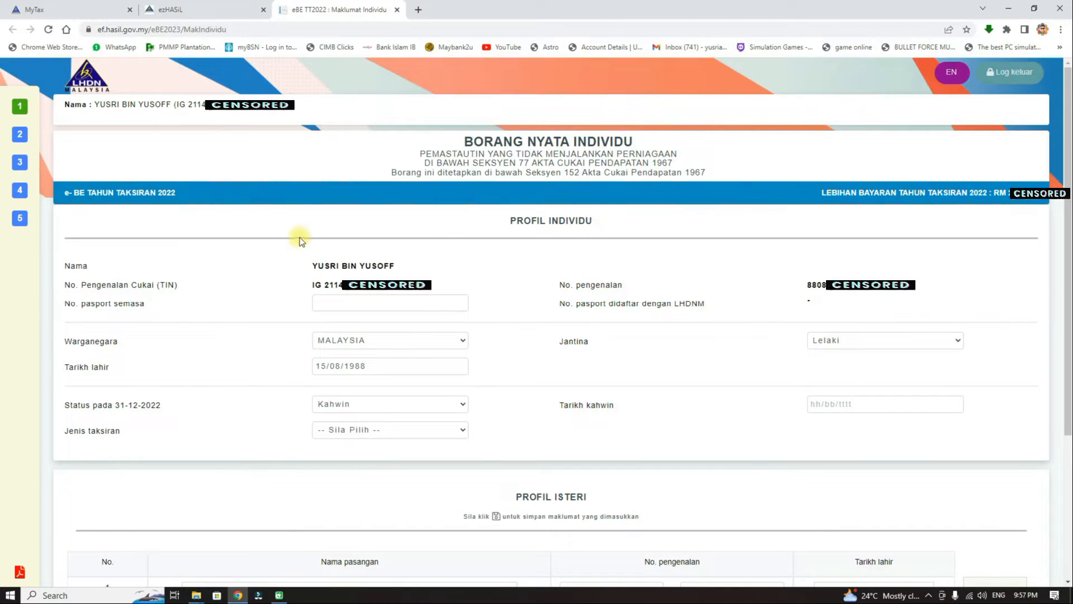
Show the Jenis taksiran (assessment type) options on the Profil Individu page.
mouse_move(108, 153)
click(457, 432)
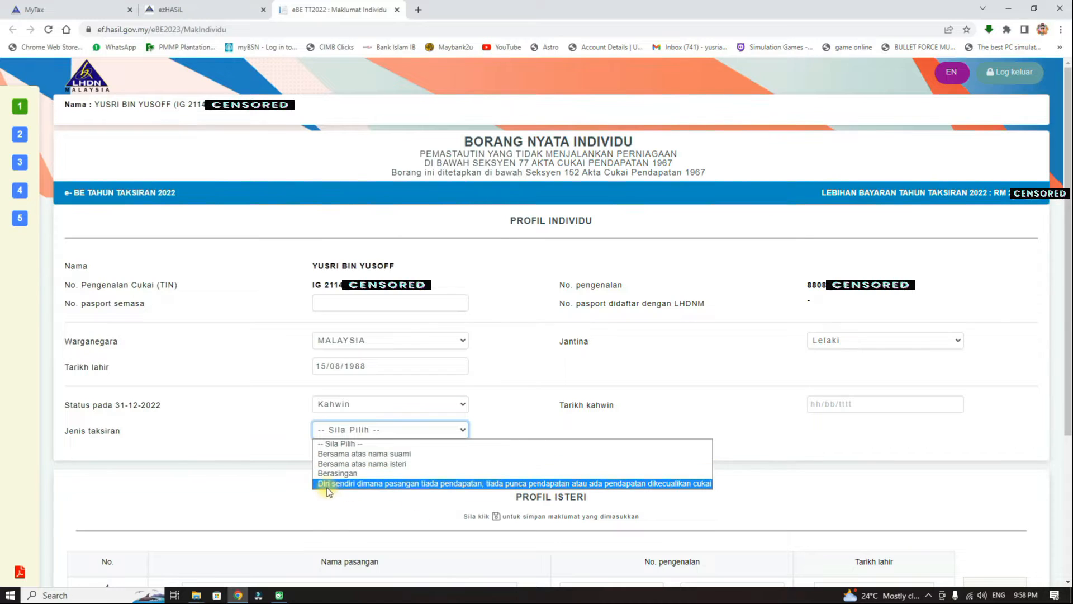
Pick 'Diri sendiri dimana pasangan tiada pendapatan', set Tarikh kahwin 13/05/2014, and continue to Profil Lain.
click(368, 484)
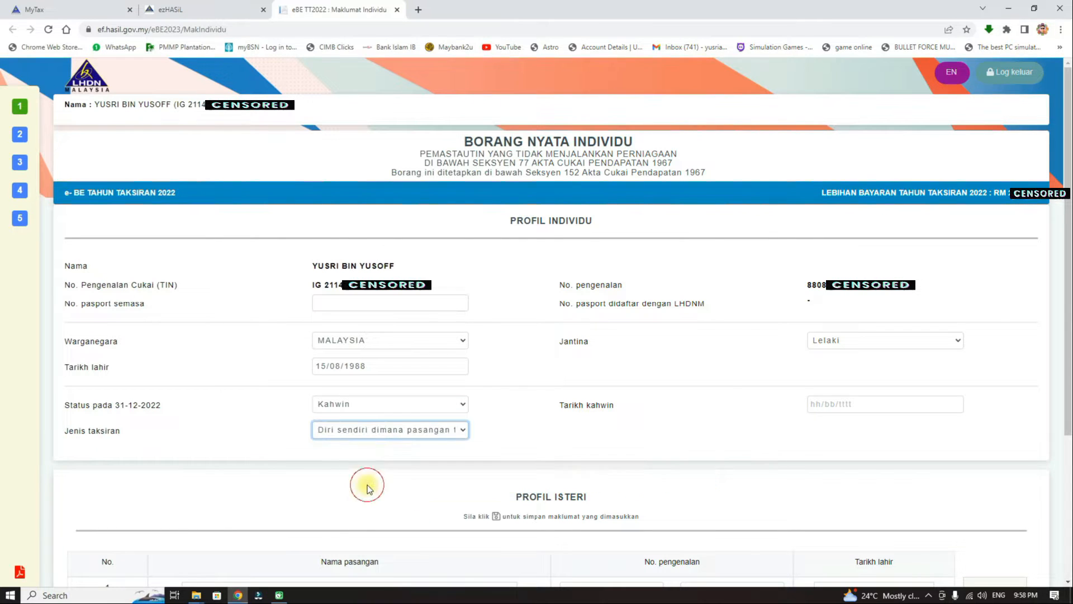
click(833, 404)
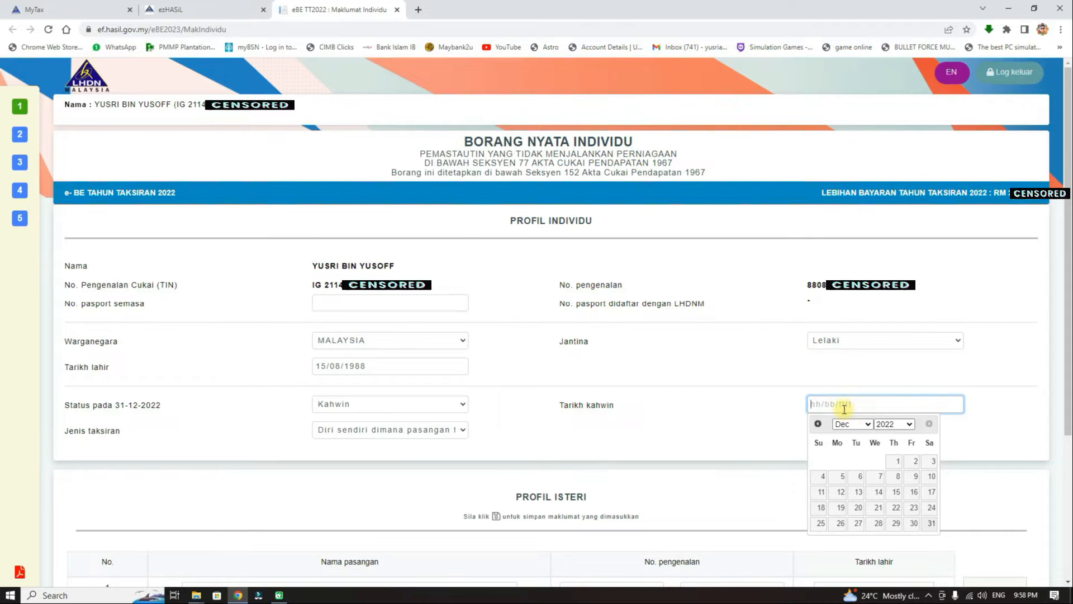
text(13/05/2014)
click(1015, 387)
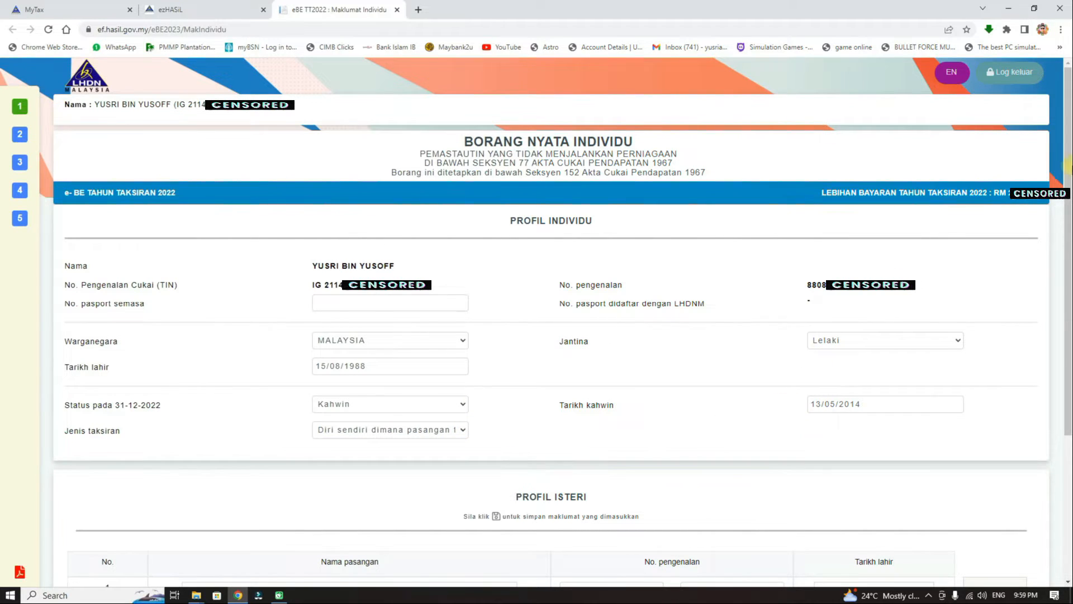
scroll(814, 258, down, 4)
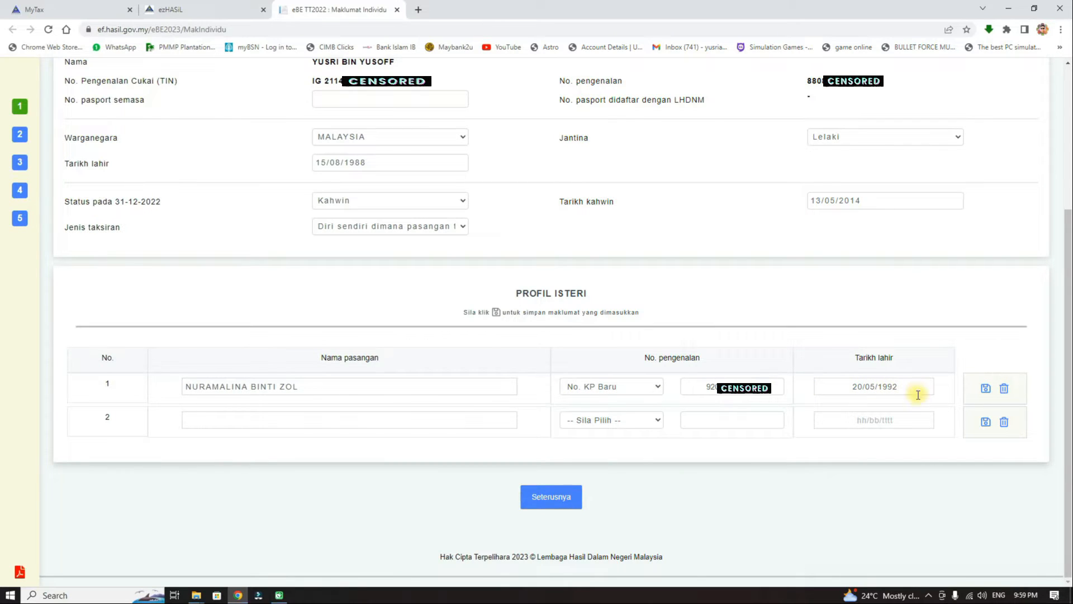
click(552, 500)
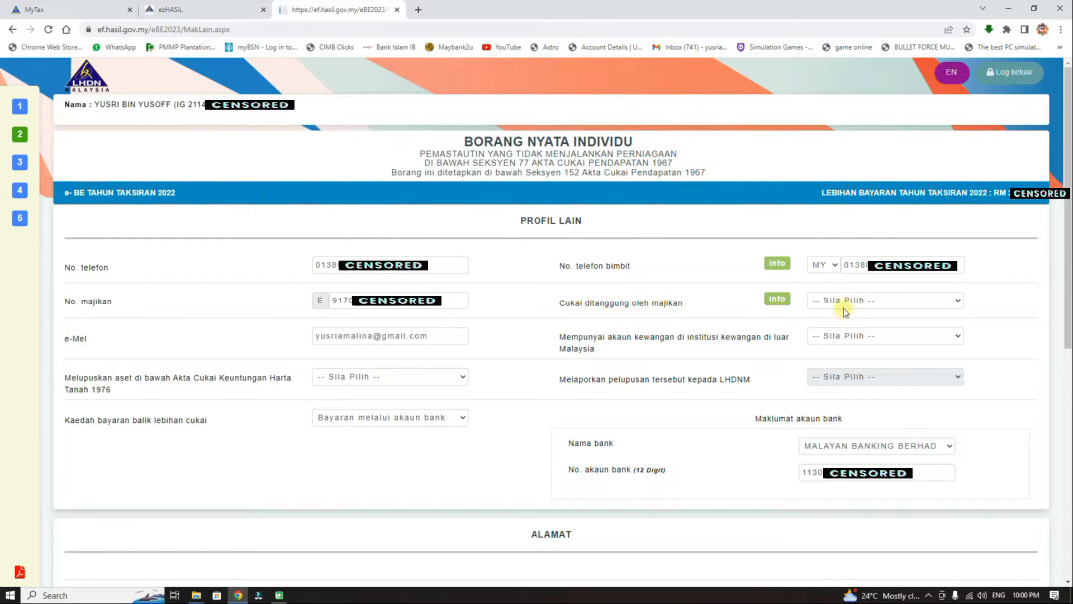
click(939, 304)
click(940, 304)
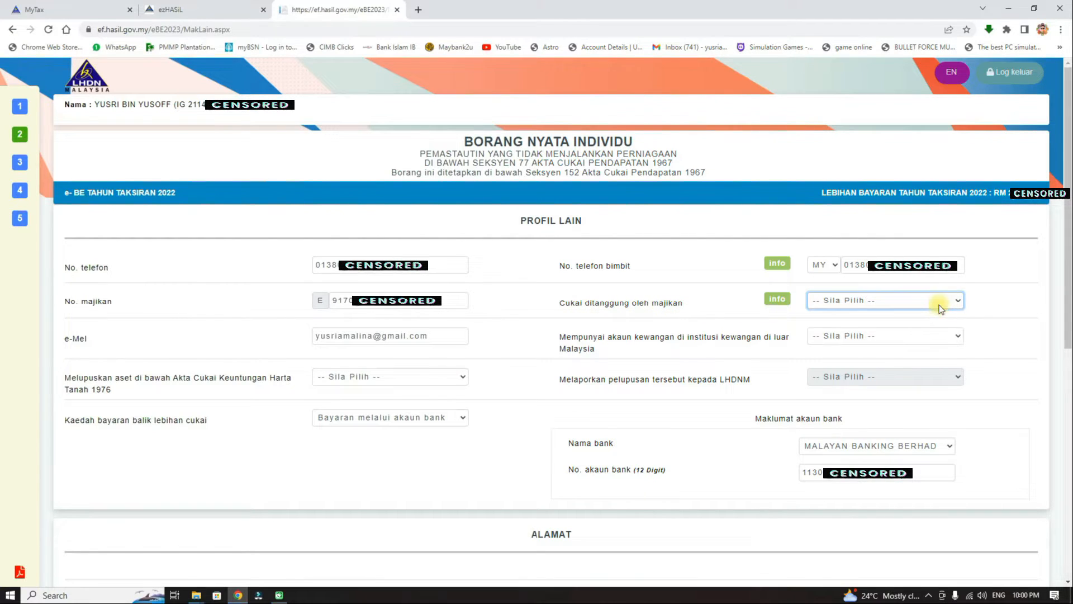
click(940, 304)
click(939, 304)
mouse_move(777, 299)
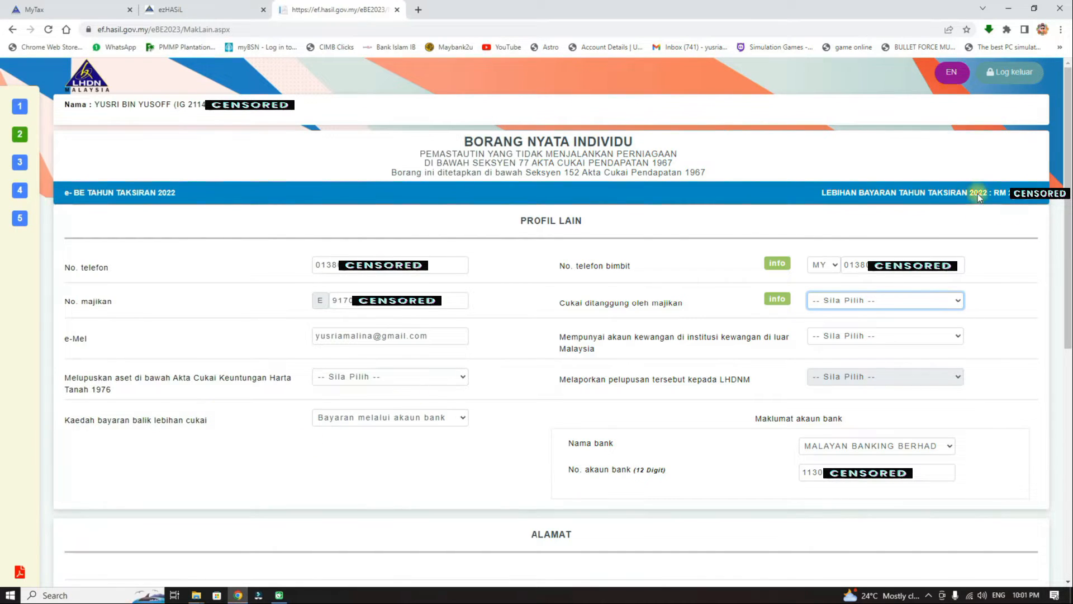
click(954, 578)
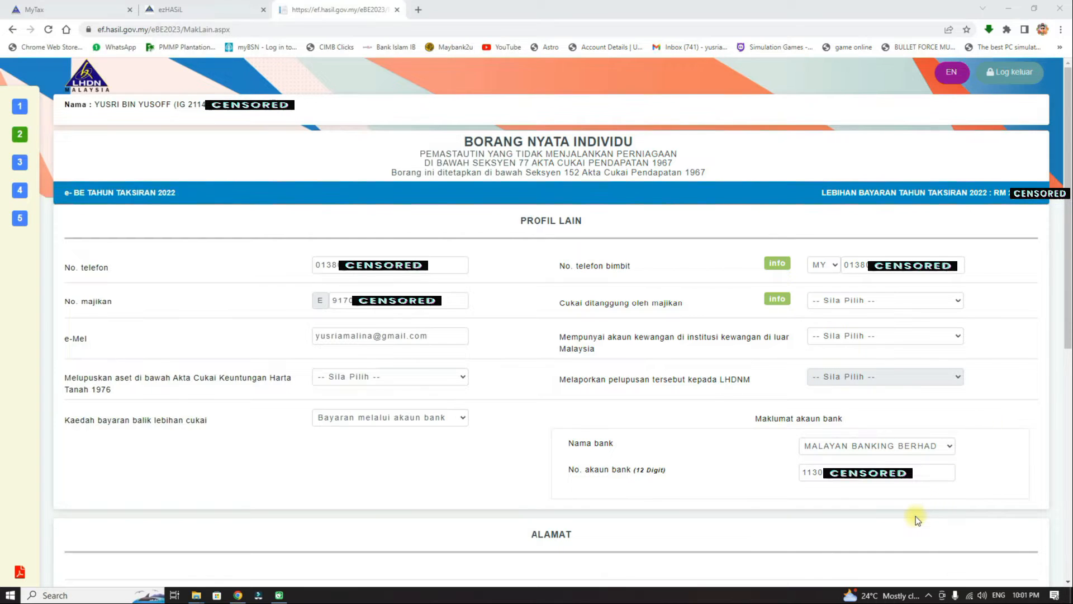
drag(1038, 171, 988, 210)
mouse_move(1017, 166)
mouse_down()
mouse_move(1047, 185)
mouse_move(1002, 208)
mouse_up()
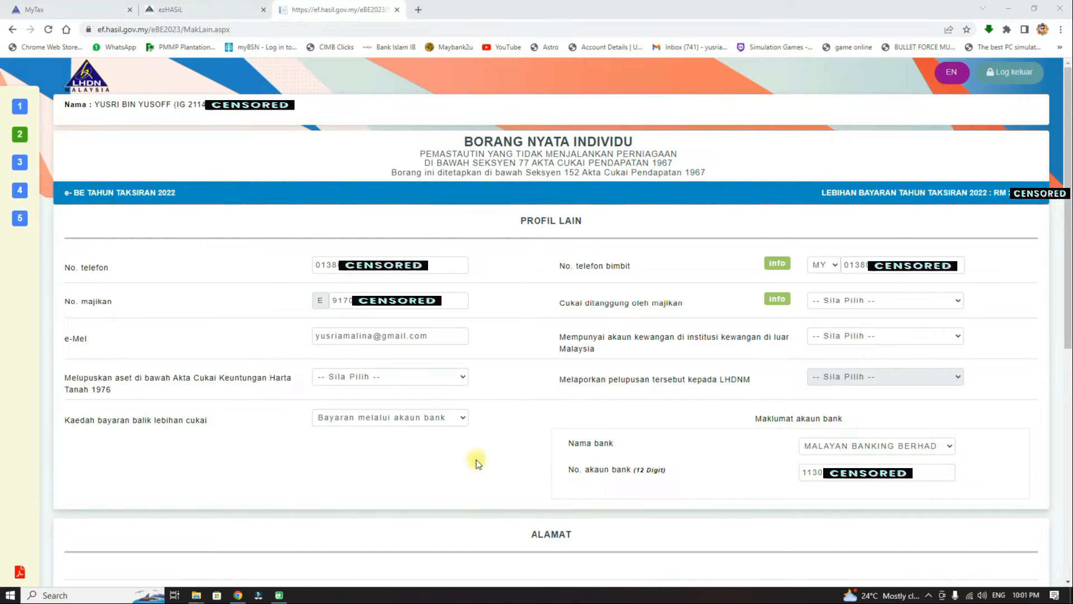
Keep the refund paid by bank account to MALAYAN BANKING BERHAD, then scroll down to ALAMAT.
click(461, 418)
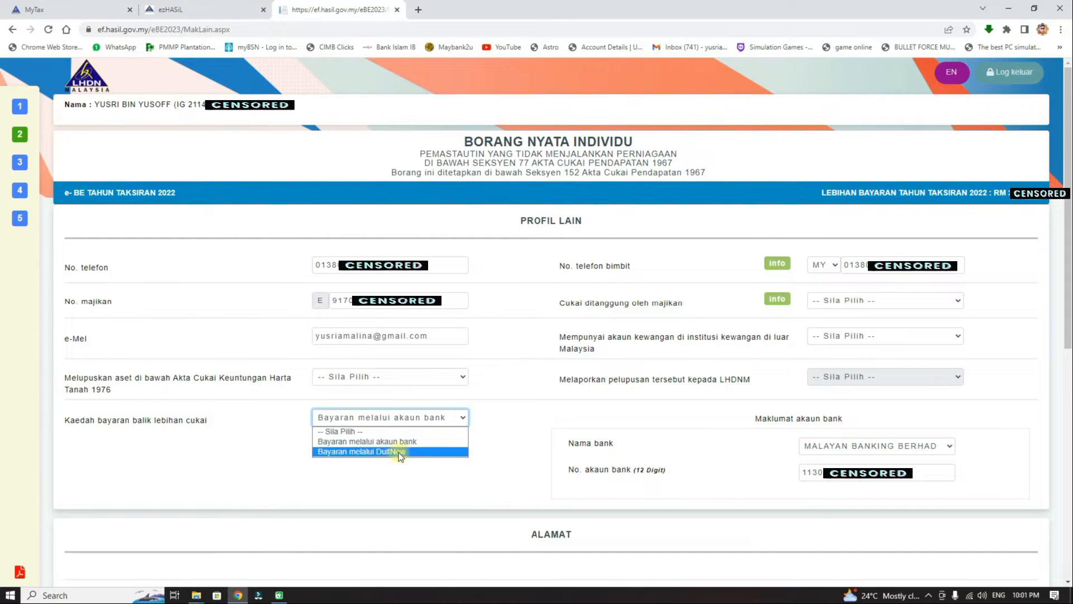
click(510, 448)
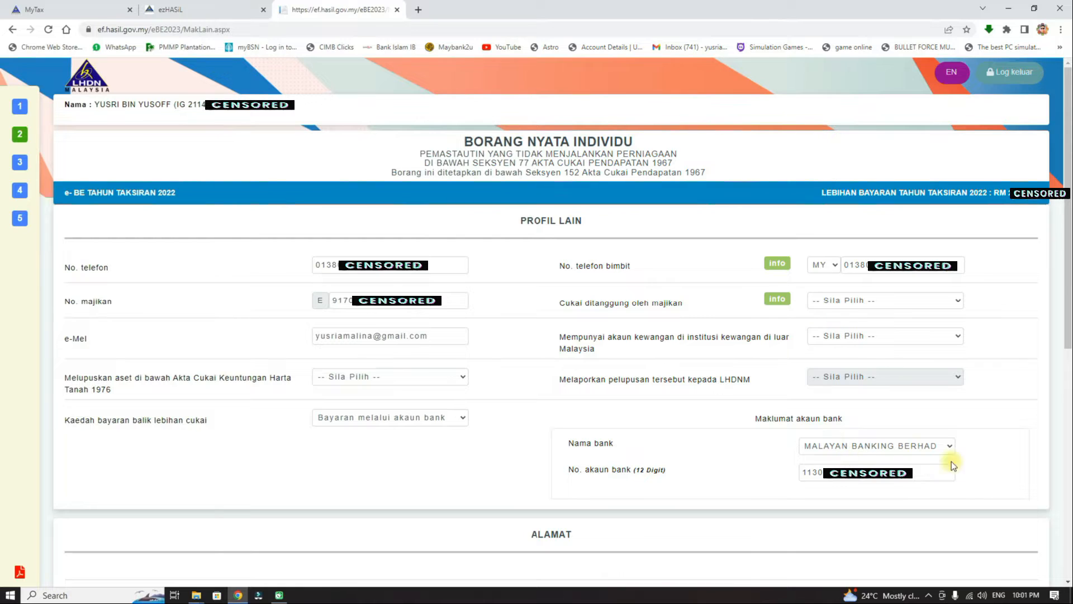
click(951, 446)
scroll(946, 346, down, 1)
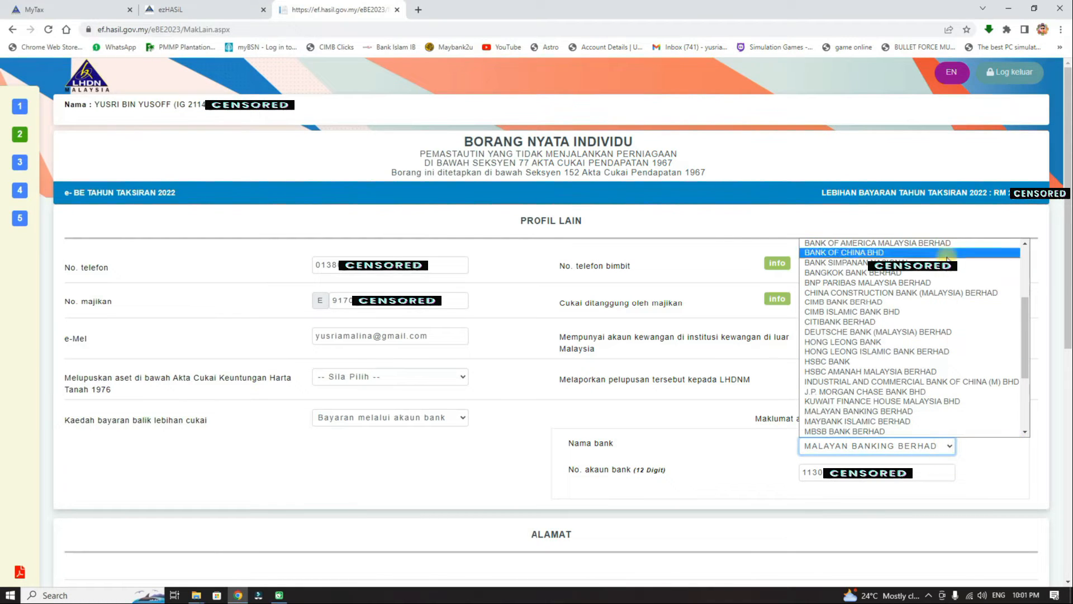
click(987, 471)
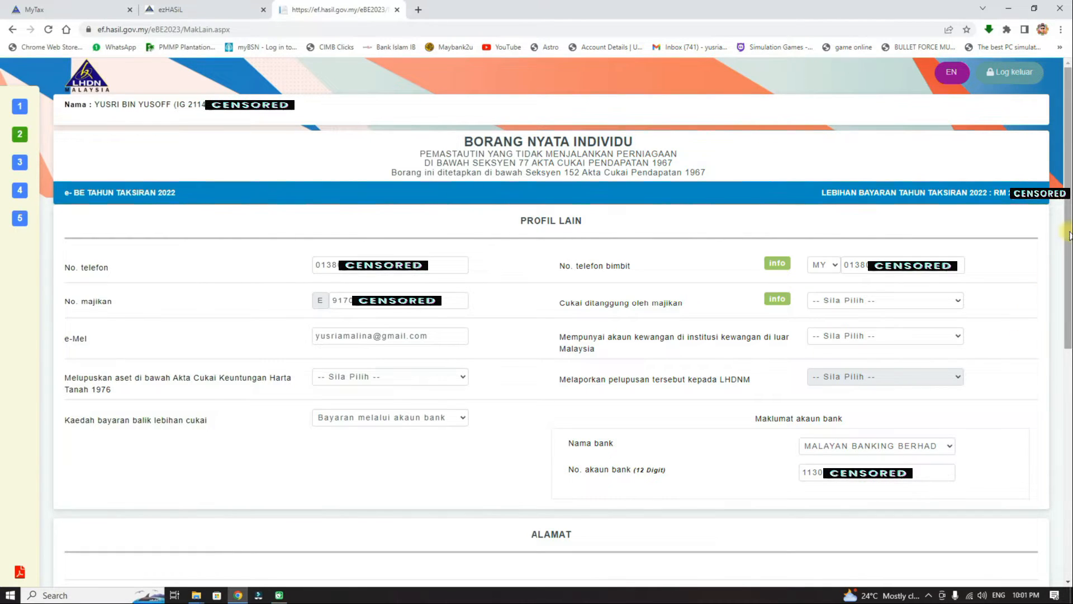
drag(1069, 228, 1069, 458)
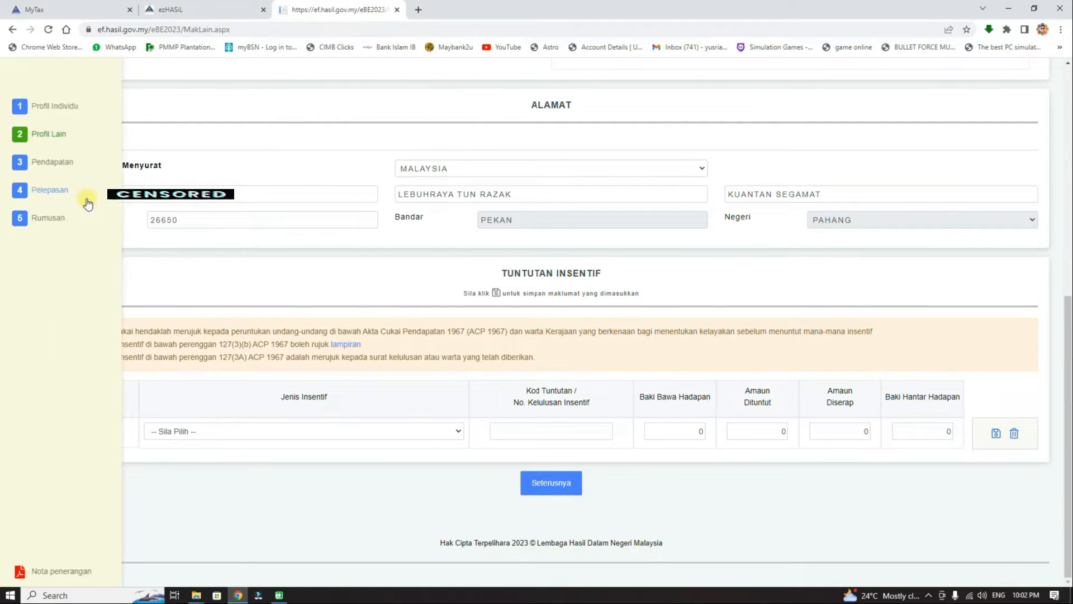
click(110, 199)
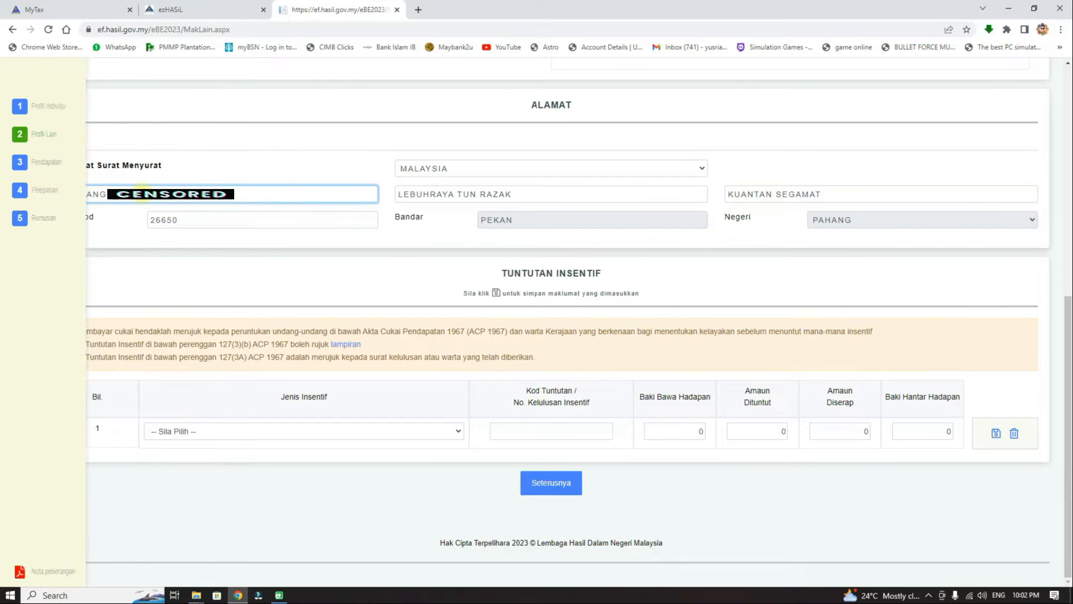
click(113, 196)
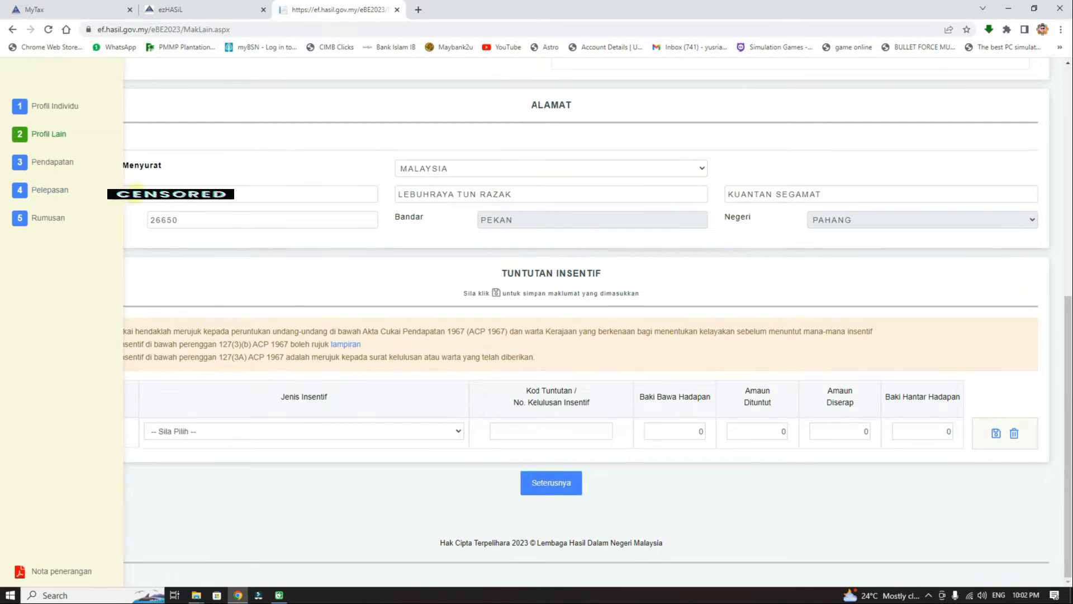
click(142, 193)
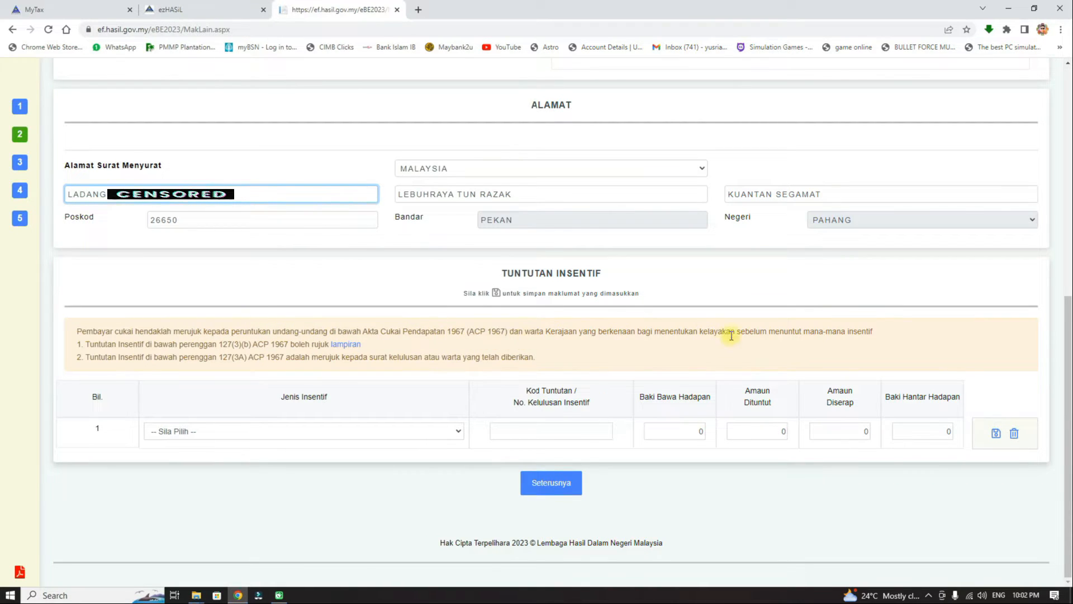
click(460, 432)
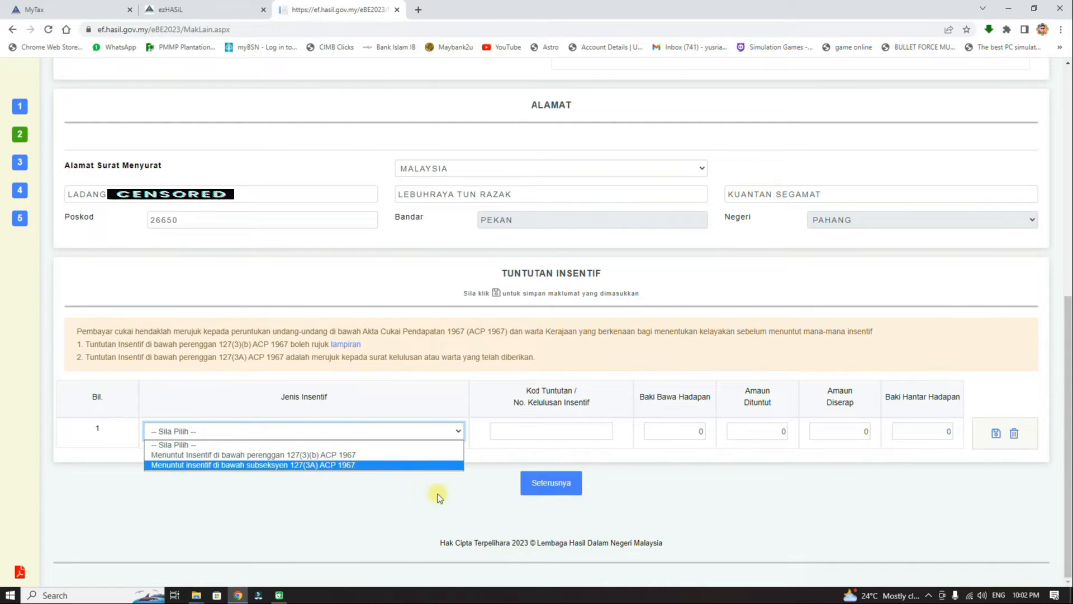
click(494, 509)
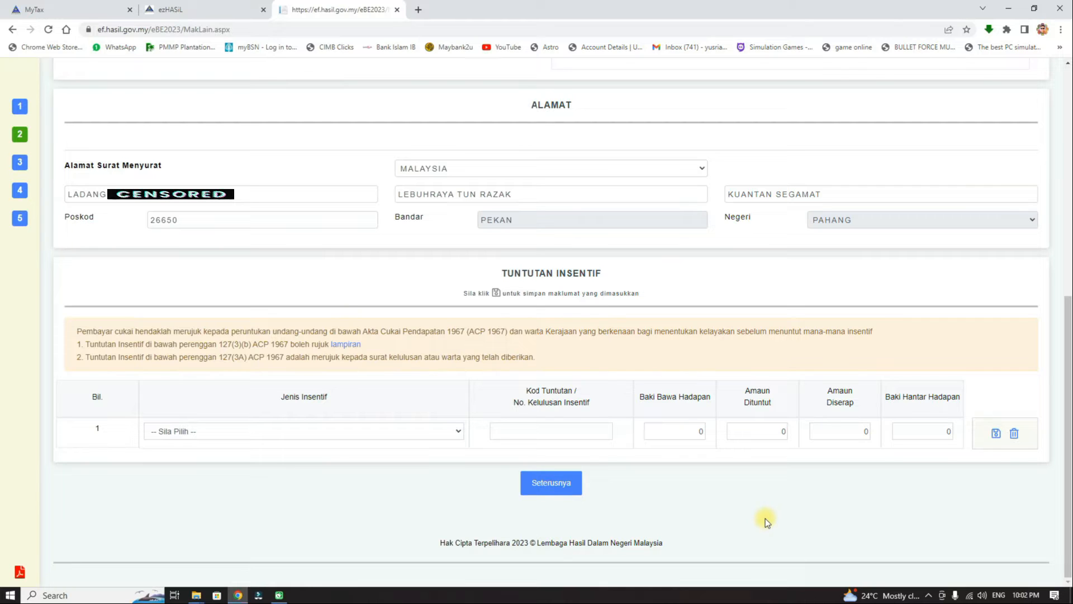
Answer Tidak to employer-borne tax, foreign financial account and asset disposal under the 1976 Act.
click(542, 487)
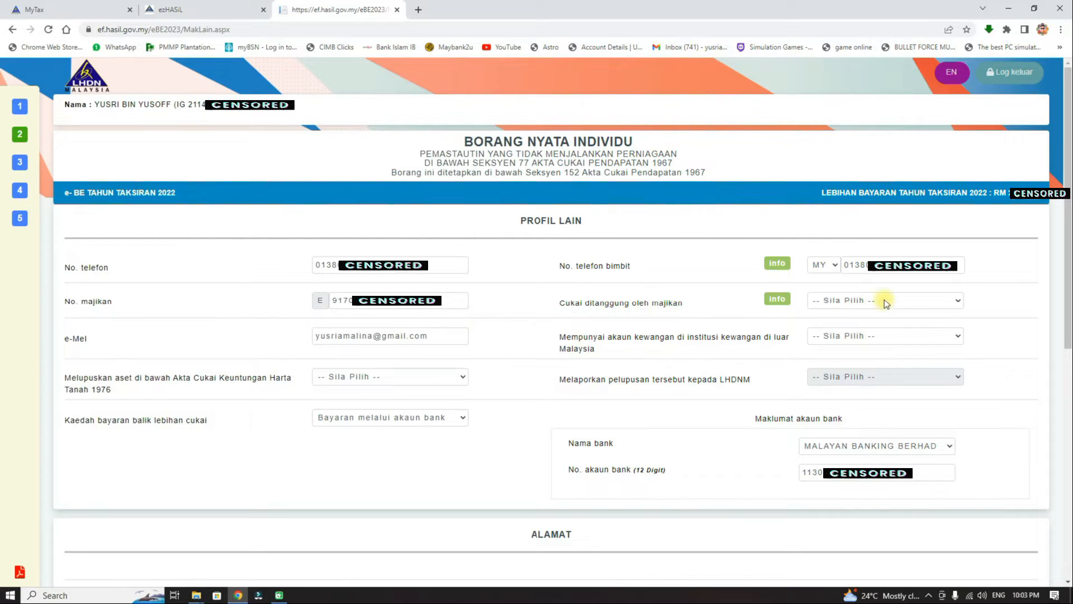
click(952, 302)
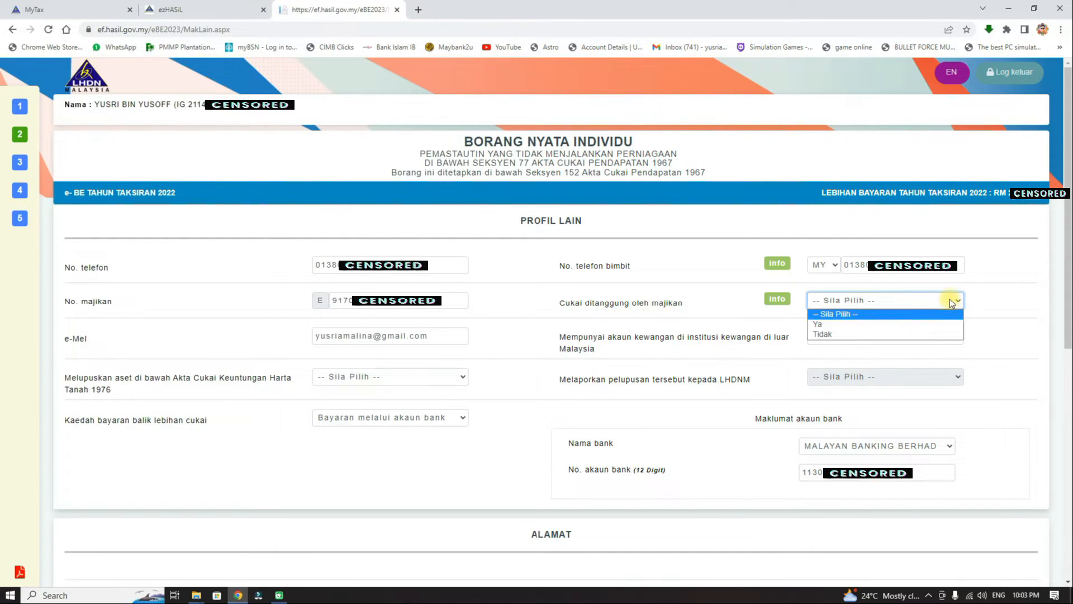
click(852, 334)
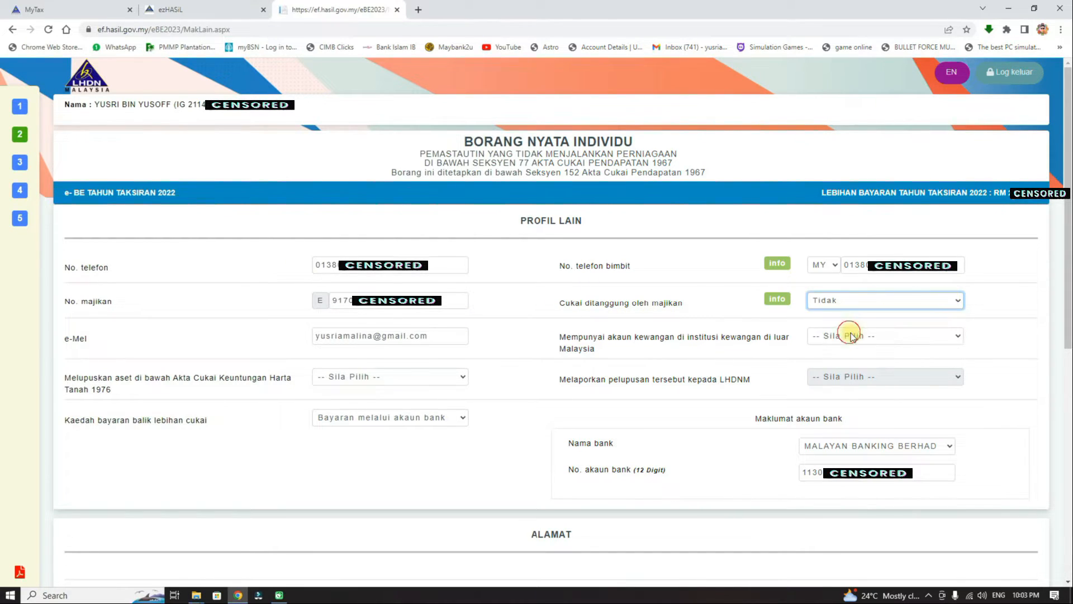
click(887, 341)
click(842, 373)
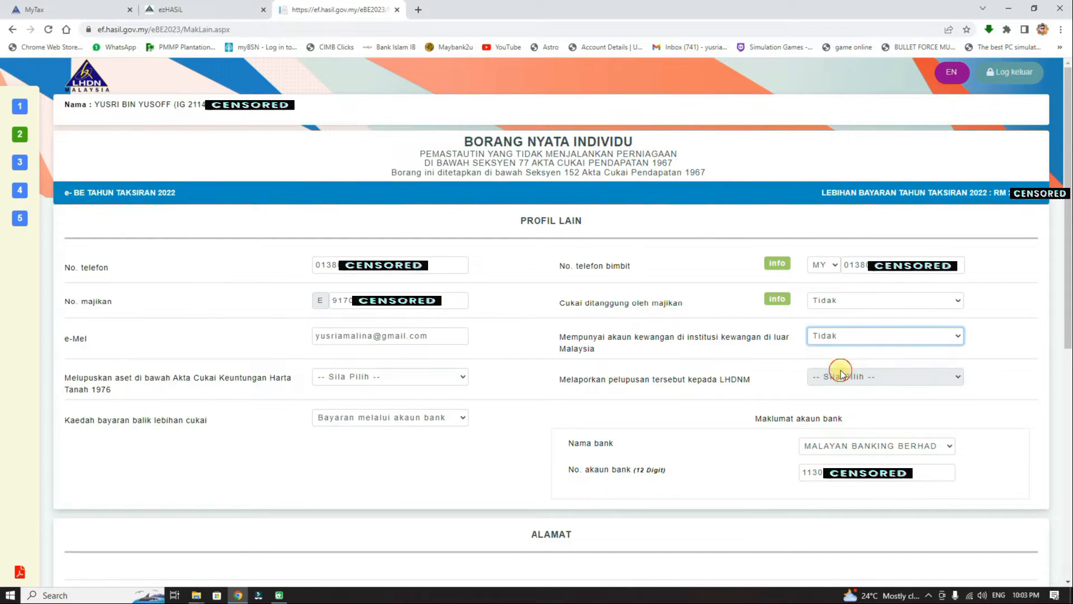
click(437, 376)
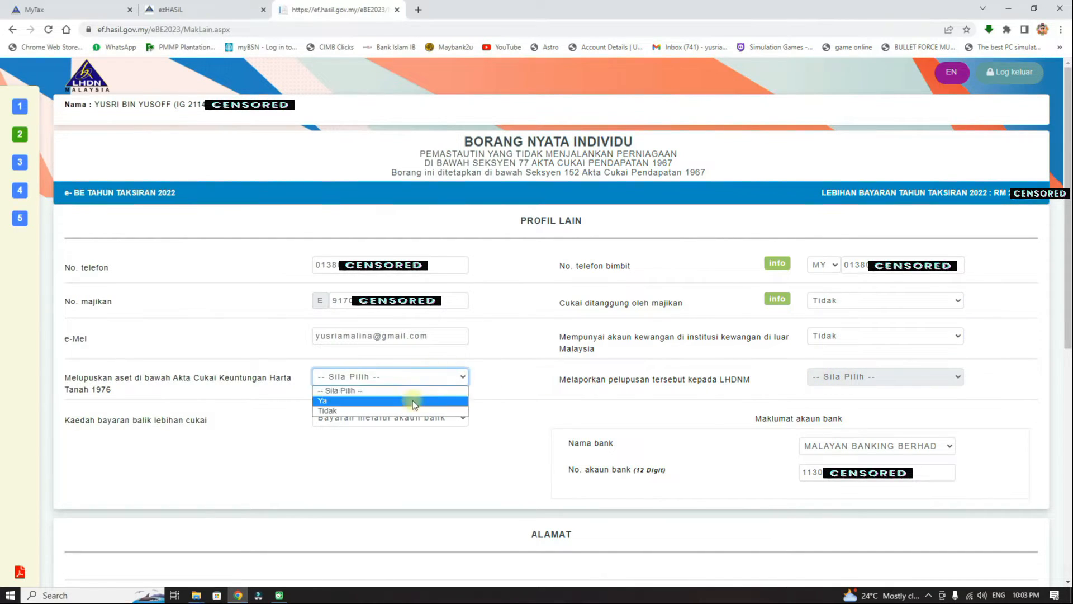
click(401, 409)
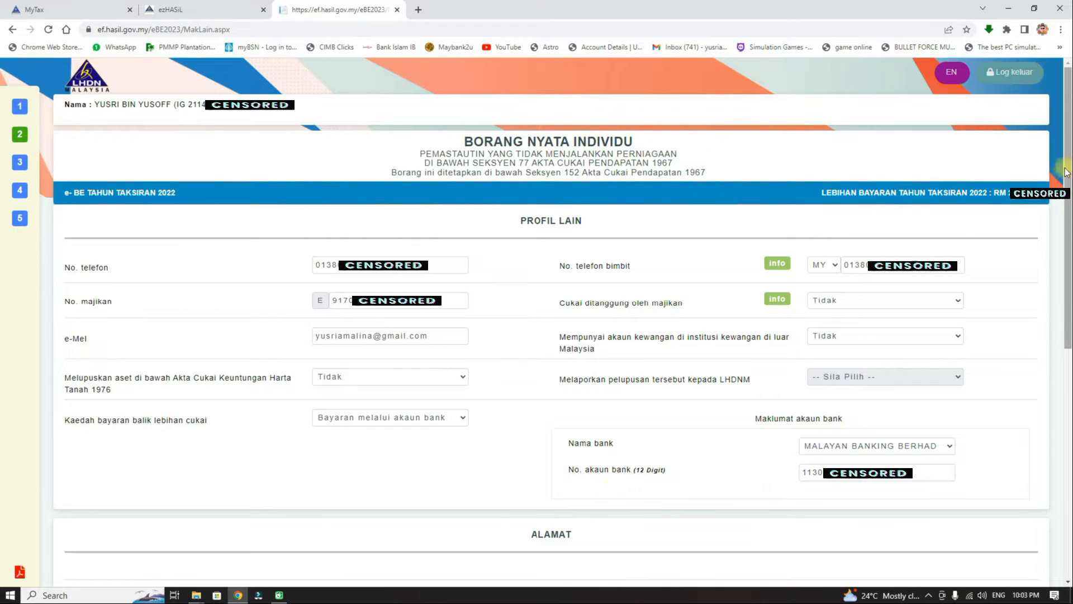
scroll(1069, 156, down, 8)
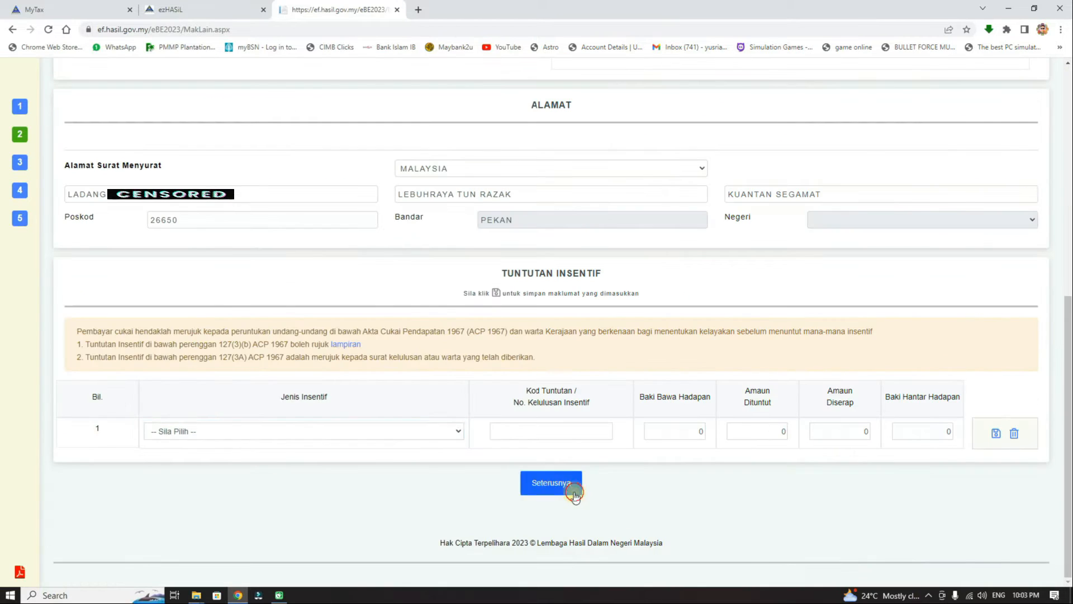
Submit Profil Lain and select the statutory employment income field on the Pendapatan page.
click(557, 485)
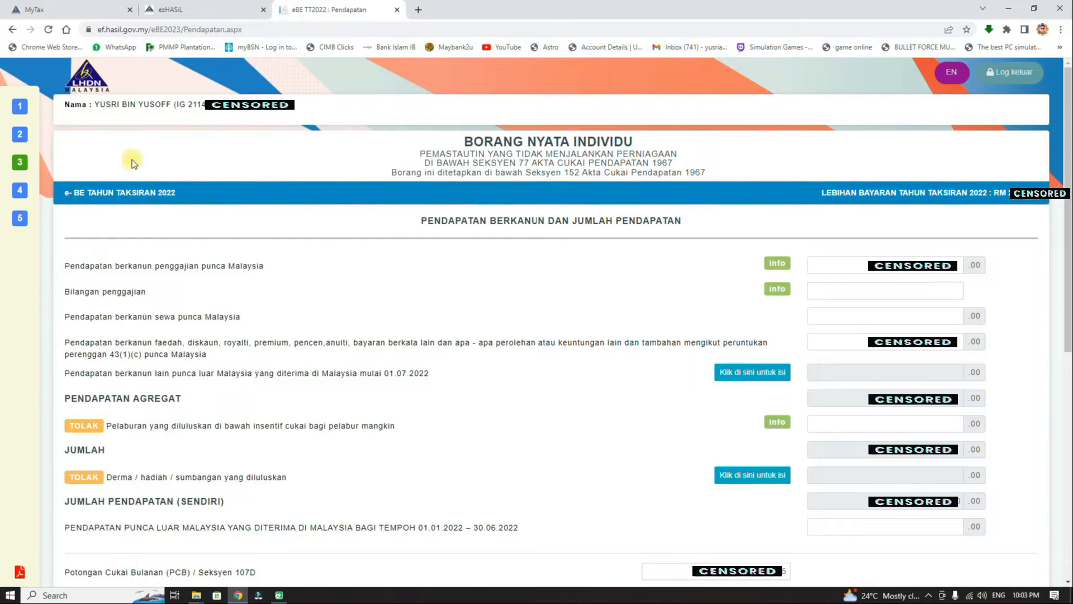
mouse_move(37, 163)
click(872, 266)
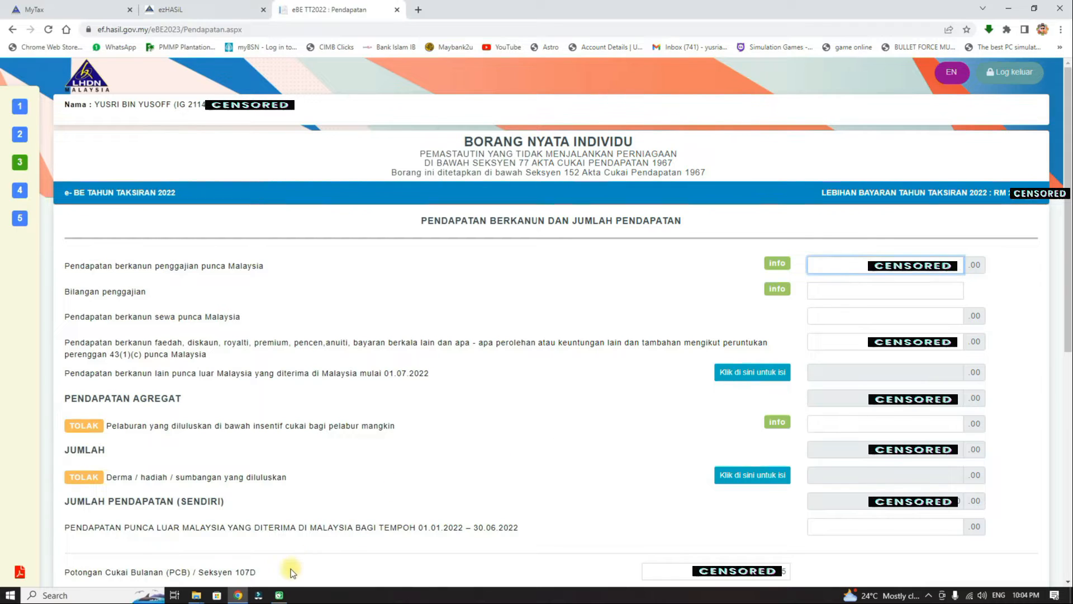
Read the ea form.png and Slide1.PNG salary images in Photos, then return to the income page.
mouse_move(200, 597)
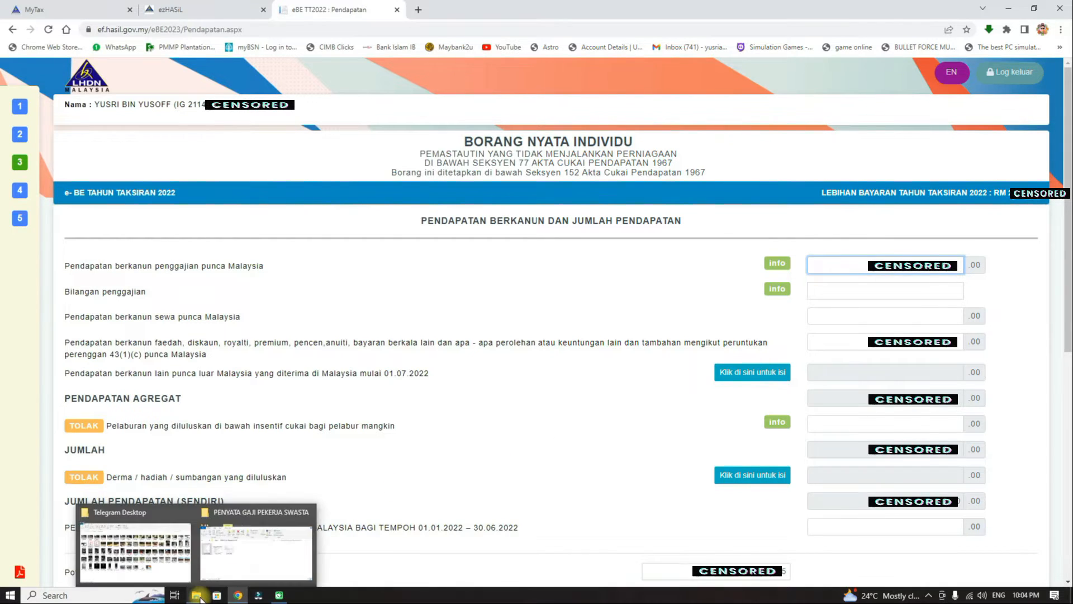
click(251, 545)
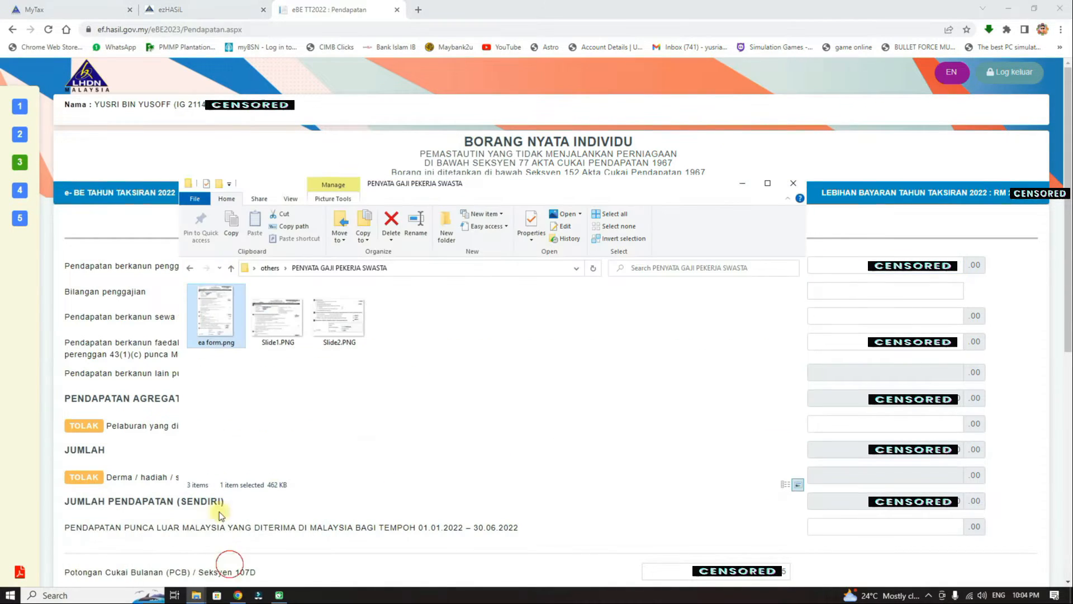
double_click(211, 305)
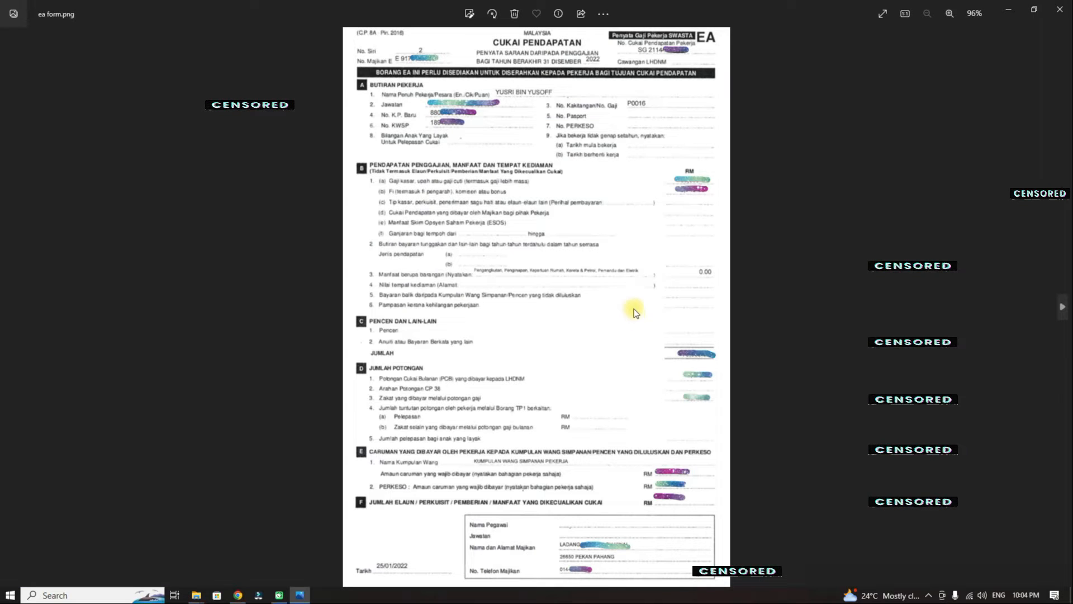
click(1060, 9)
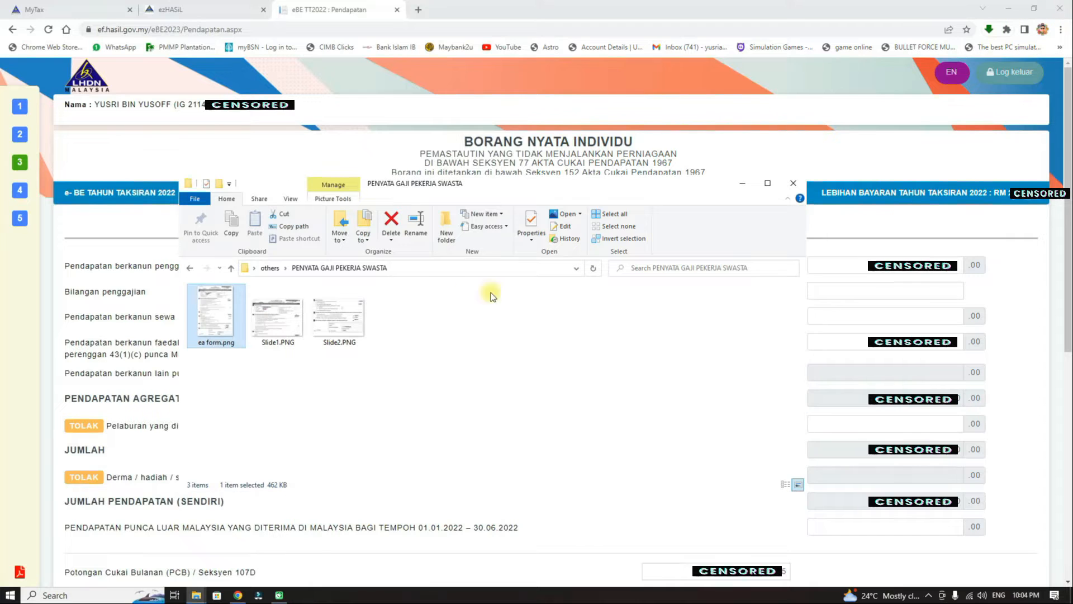
double_click(293, 318)
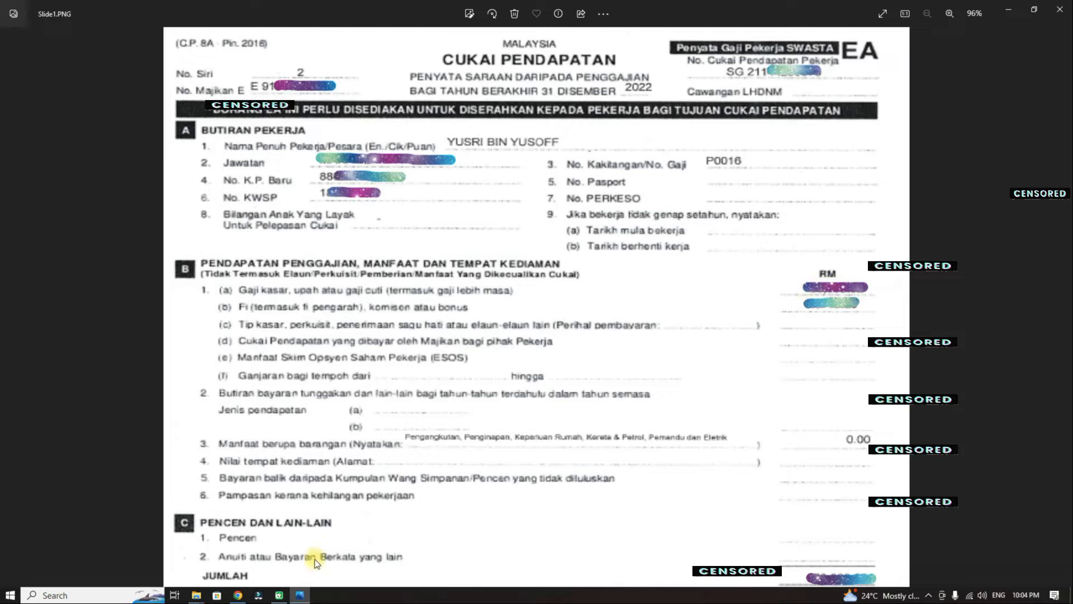
click(238, 595)
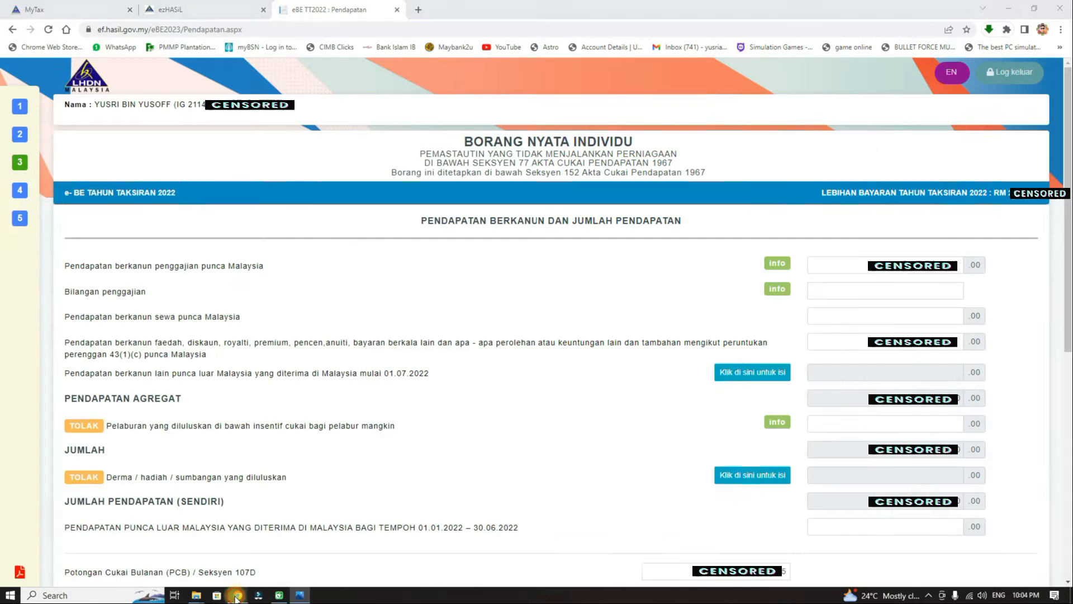
Enter 1 in Bilangan penggajian, then select the interest, discount and royalty income field.
click(856, 266)
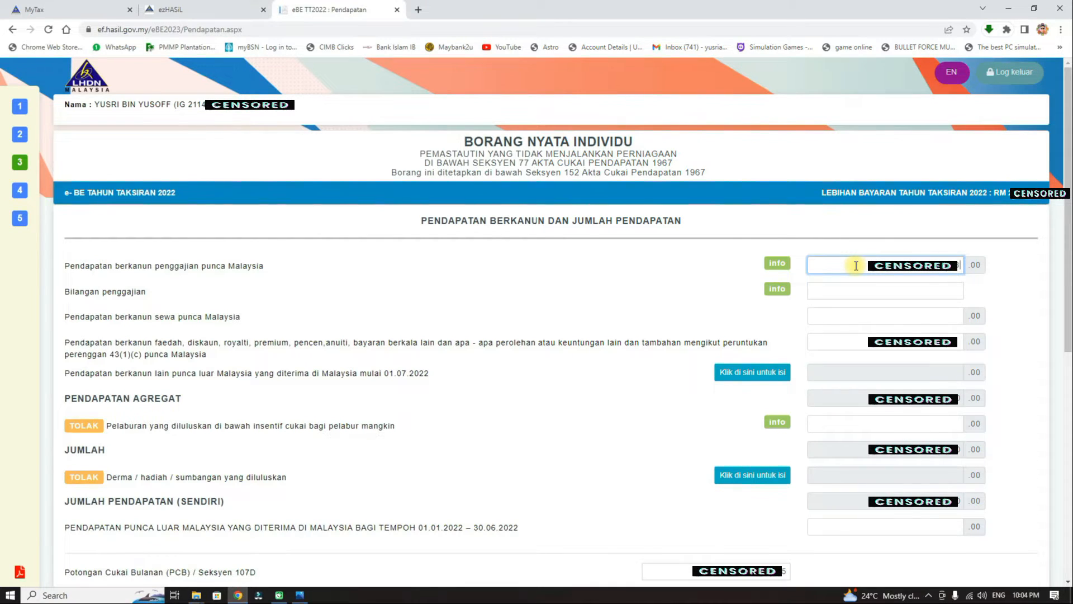
click(999, 287)
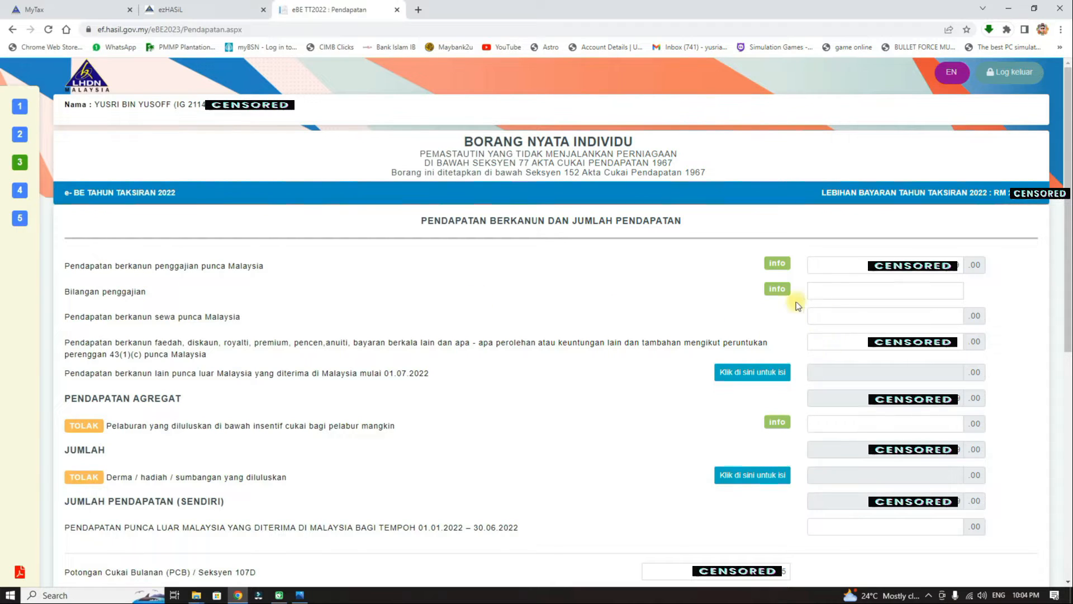
mouse_move(781, 291)
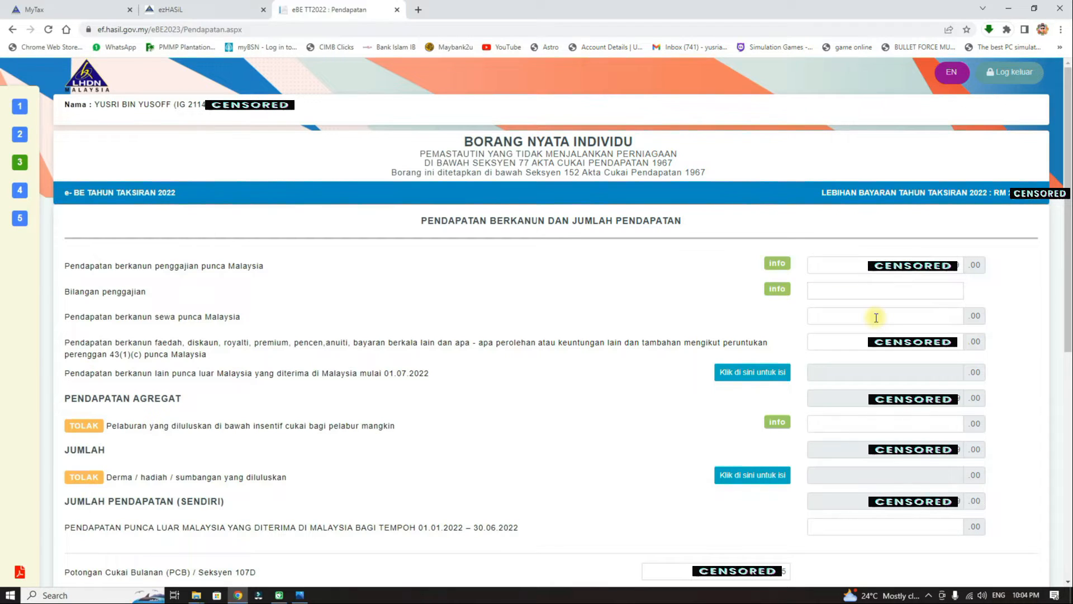
click(947, 288)
text(1)
click(995, 296)
click(961, 342)
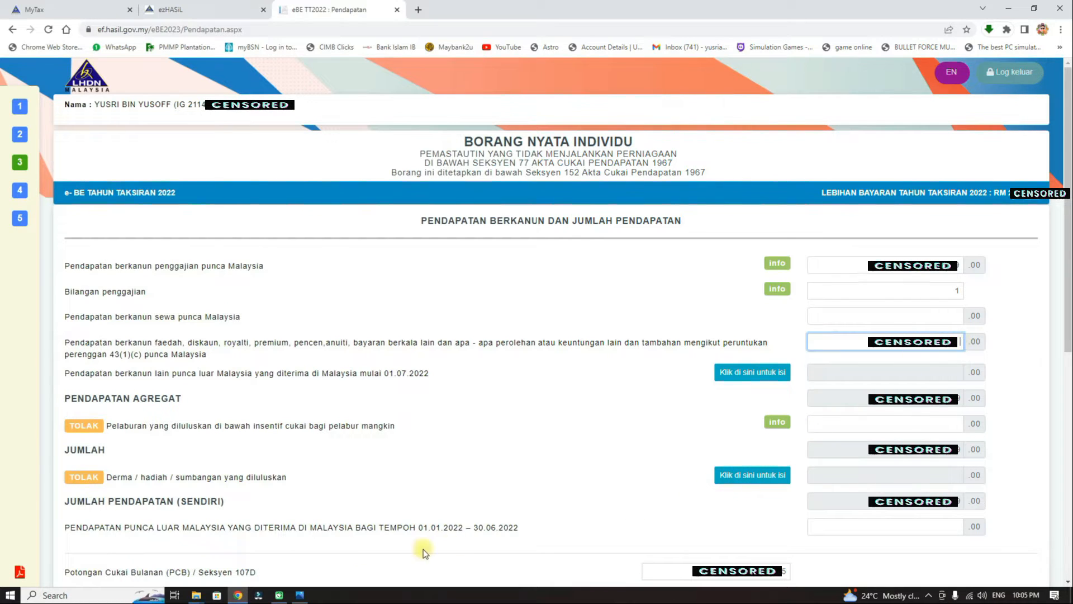
click(300, 595)
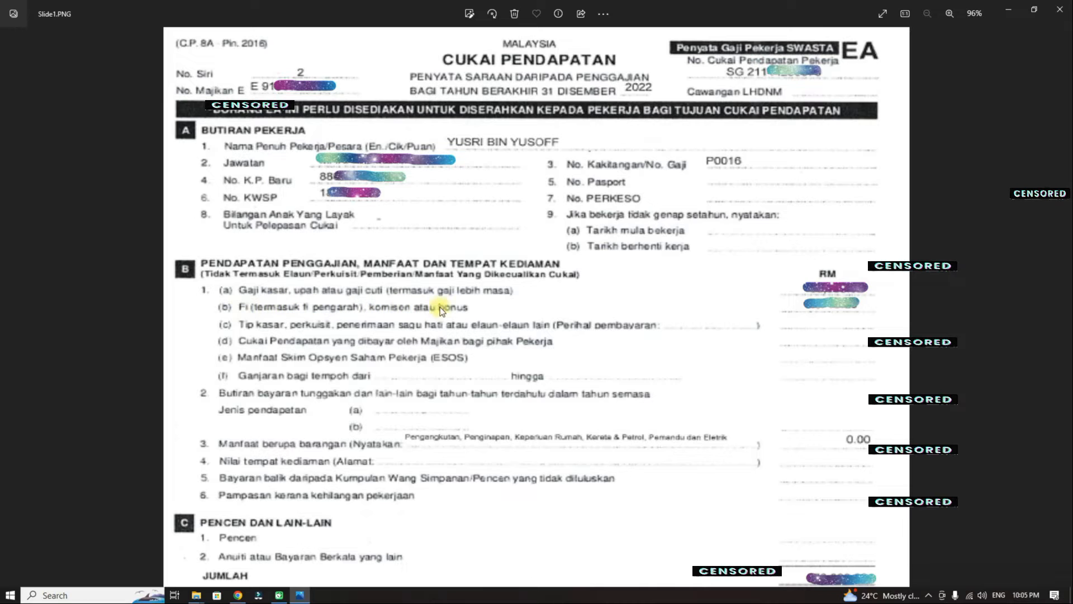
click(237, 595)
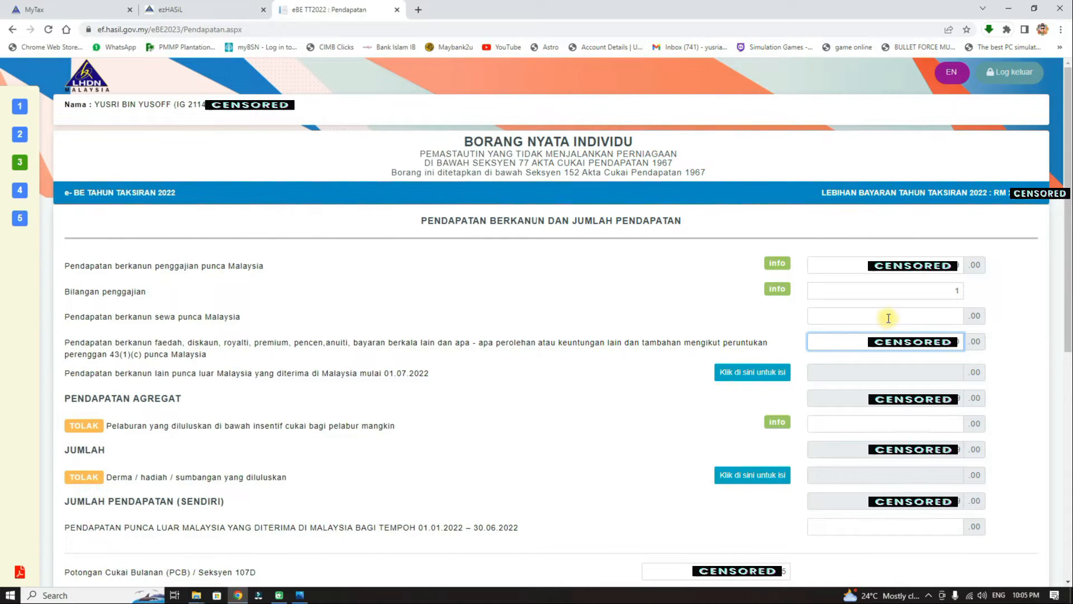
click(1039, 354)
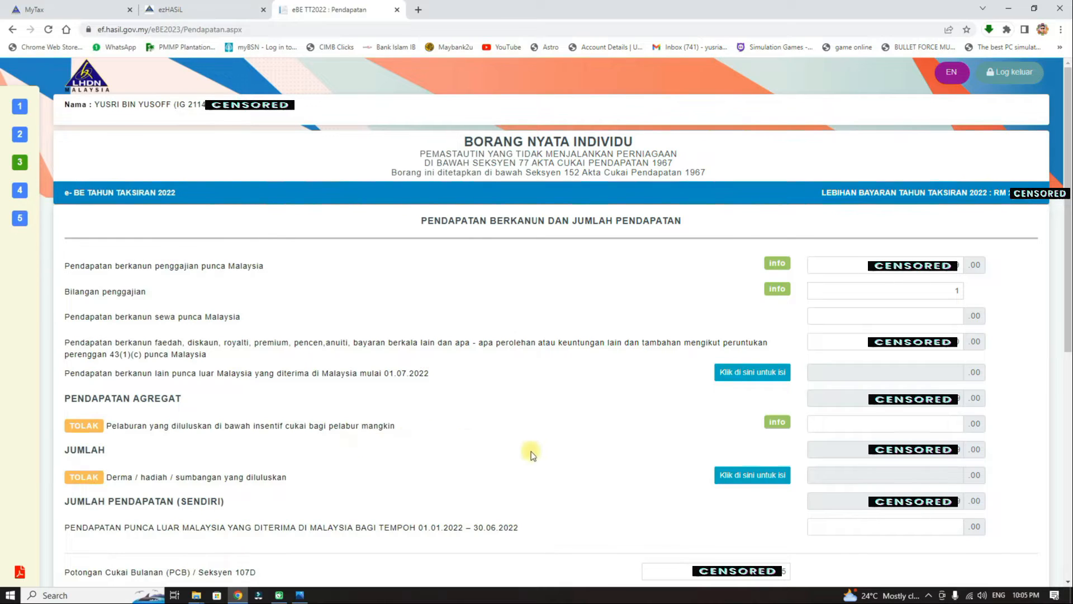
mouse_move(773, 423)
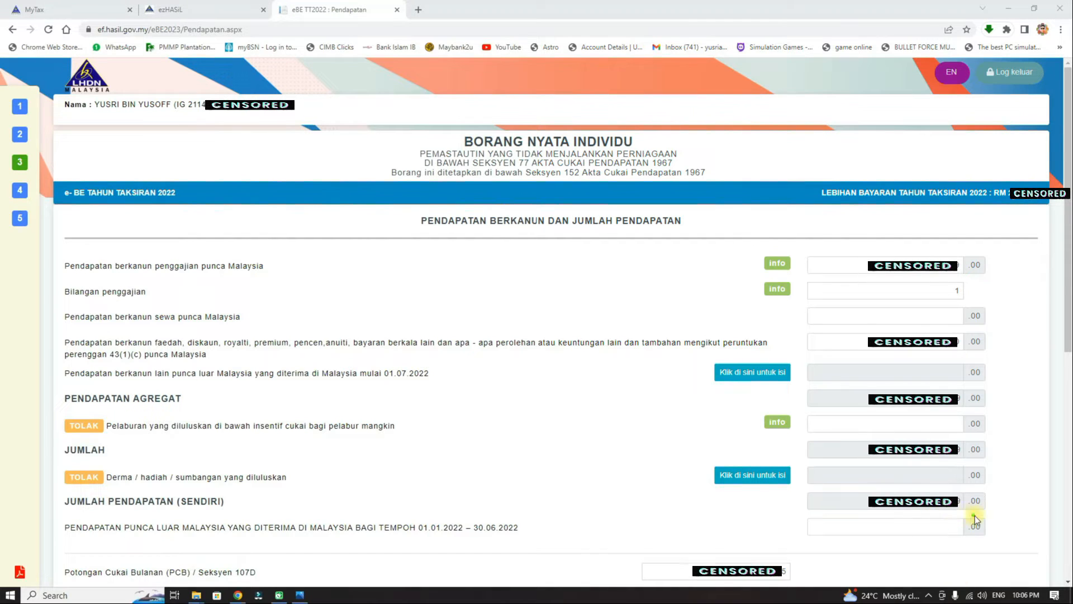
drag(1016, 499, 1055, 461)
click(300, 594)
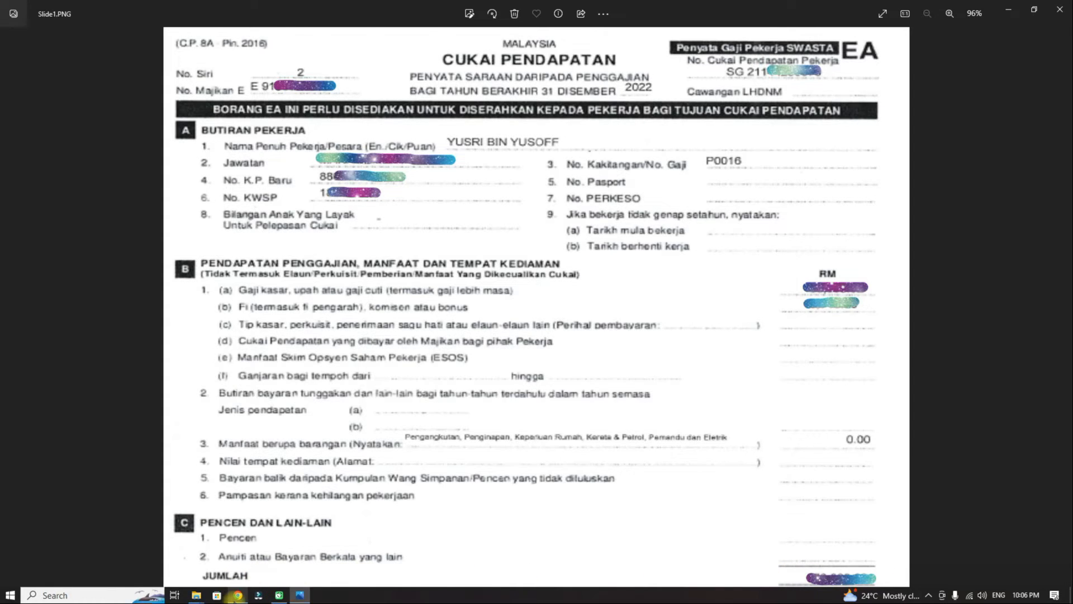
click(238, 595)
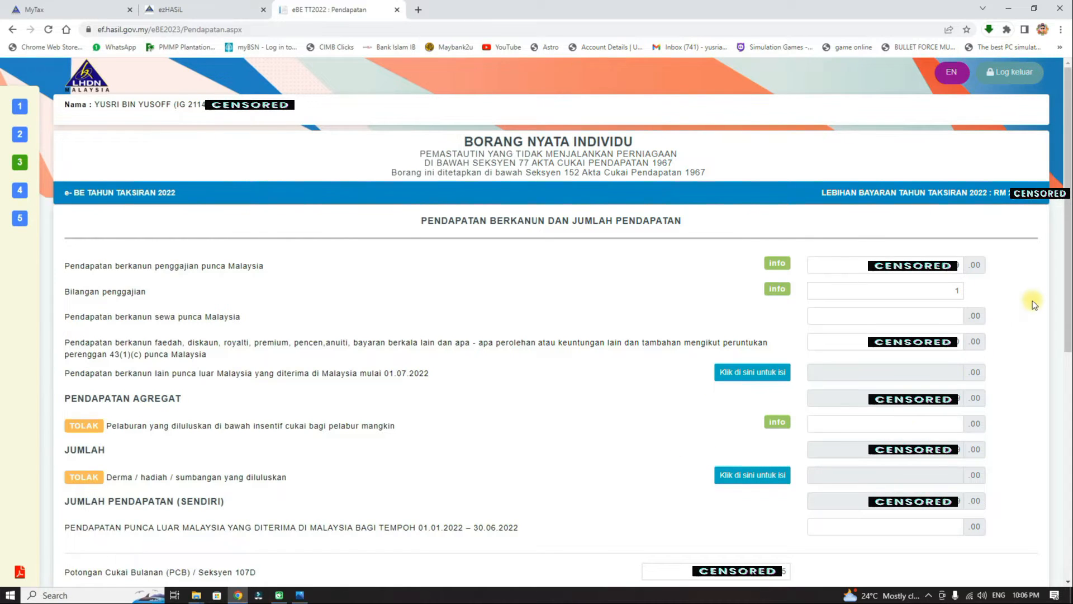
Change the PCB / Seksyen 107D deduction to 260 and continue to the reliefs page.
scroll(1033, 304, down, 8)
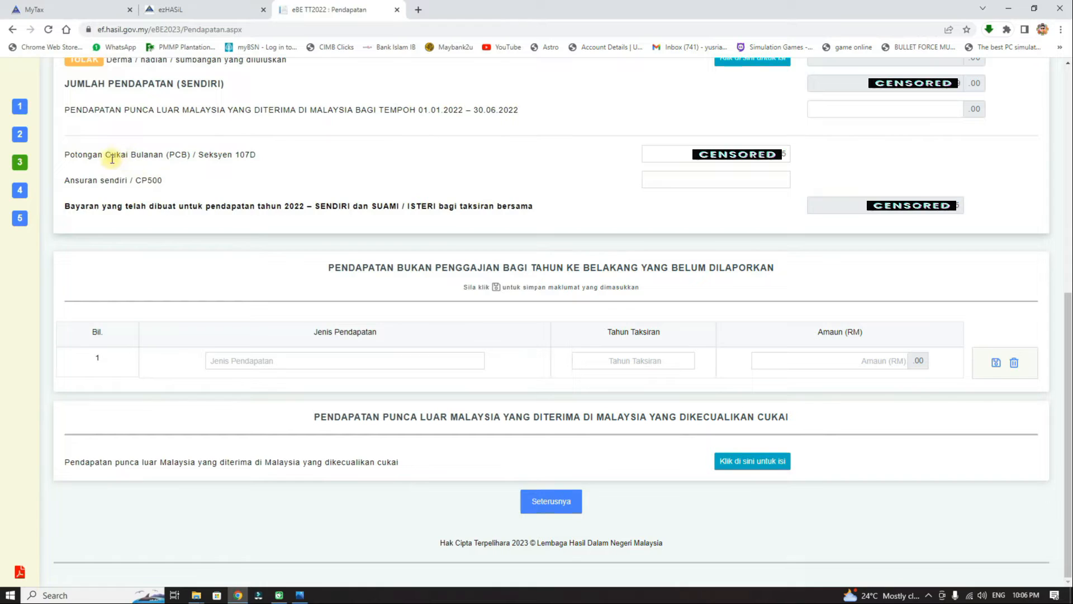
mouse_move(149, 153)
double_click(741, 149)
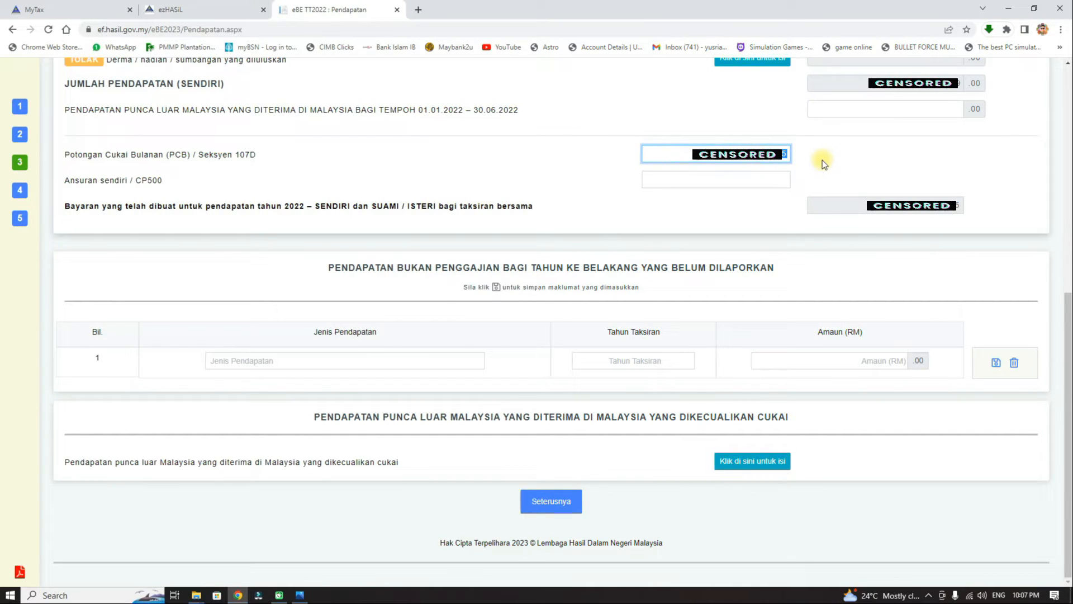
text(260)
click(824, 160)
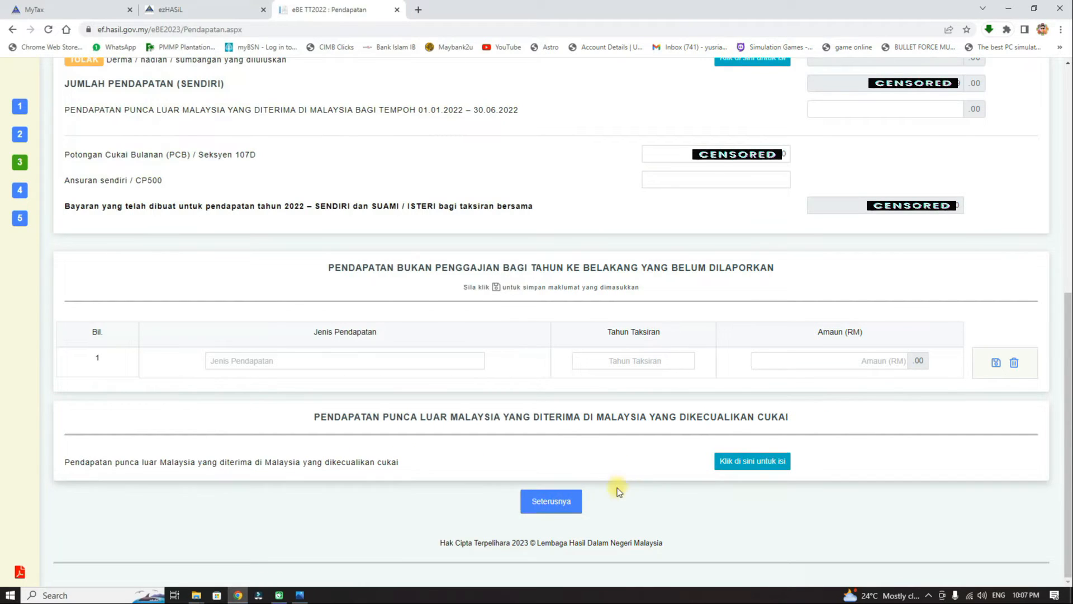
click(557, 501)
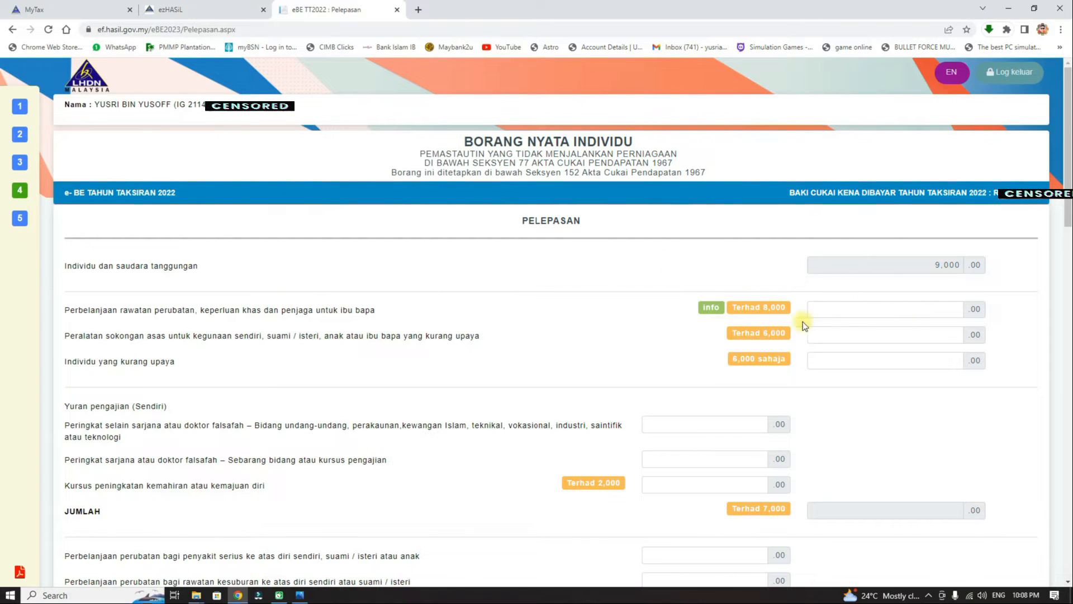
Check the 8,000 parents' medical limit and the disability equipment and 6,000 disabled-individual relief fields.
drag(738, 309, 773, 313)
mouse_move(711, 307)
drag(426, 337, 480, 337)
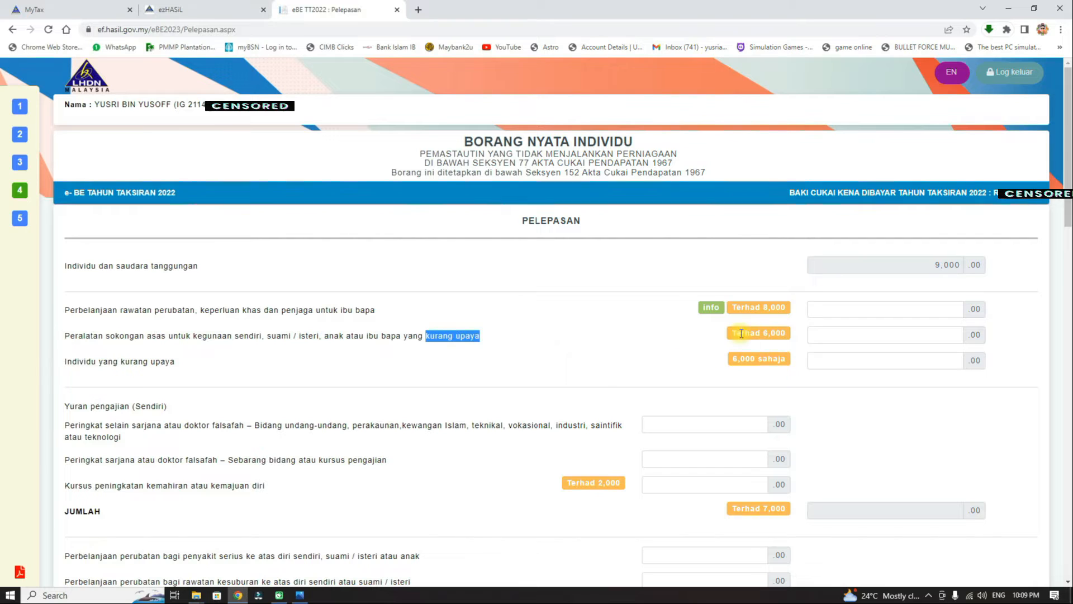
click(763, 333)
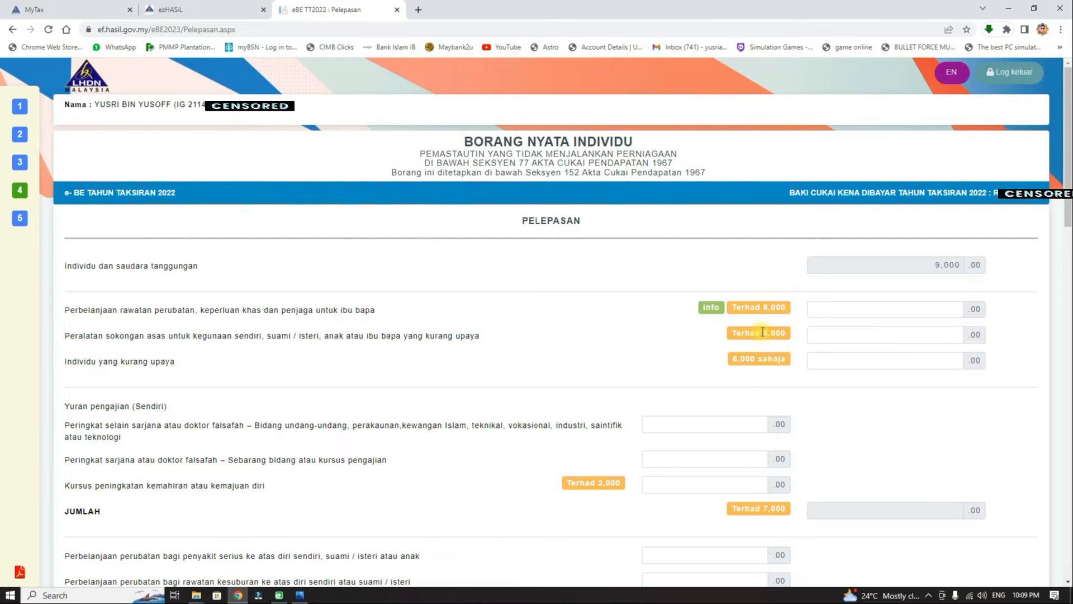
click(920, 334)
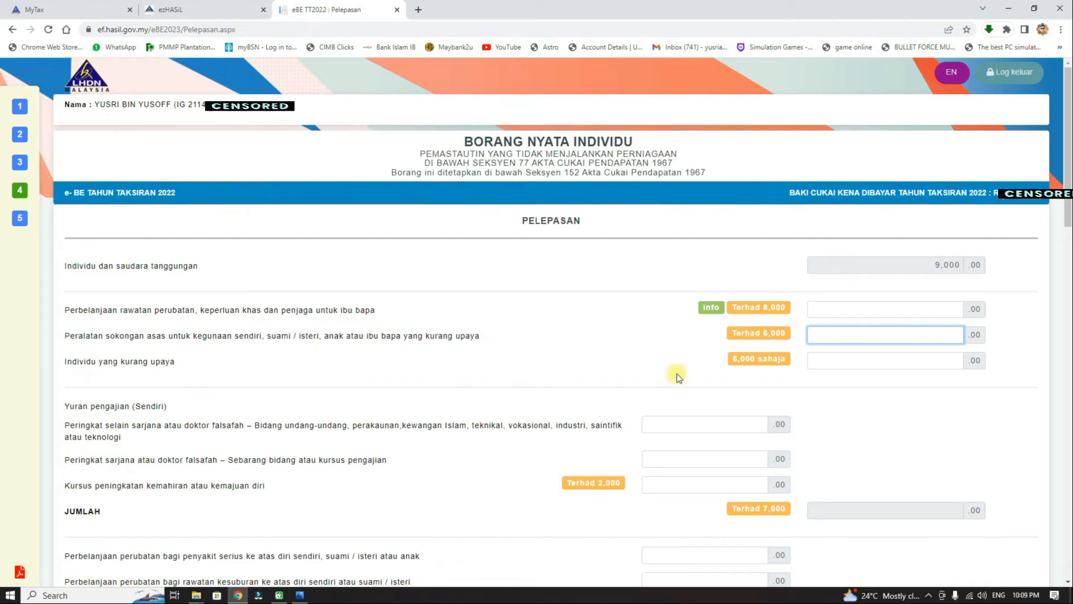
drag(735, 360, 749, 362)
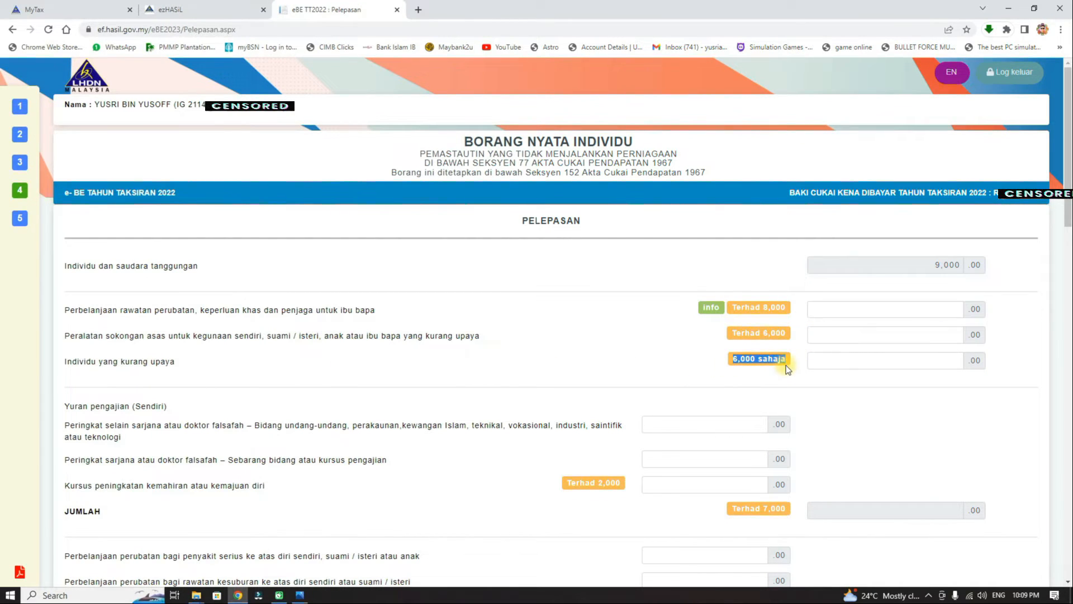
click(915, 360)
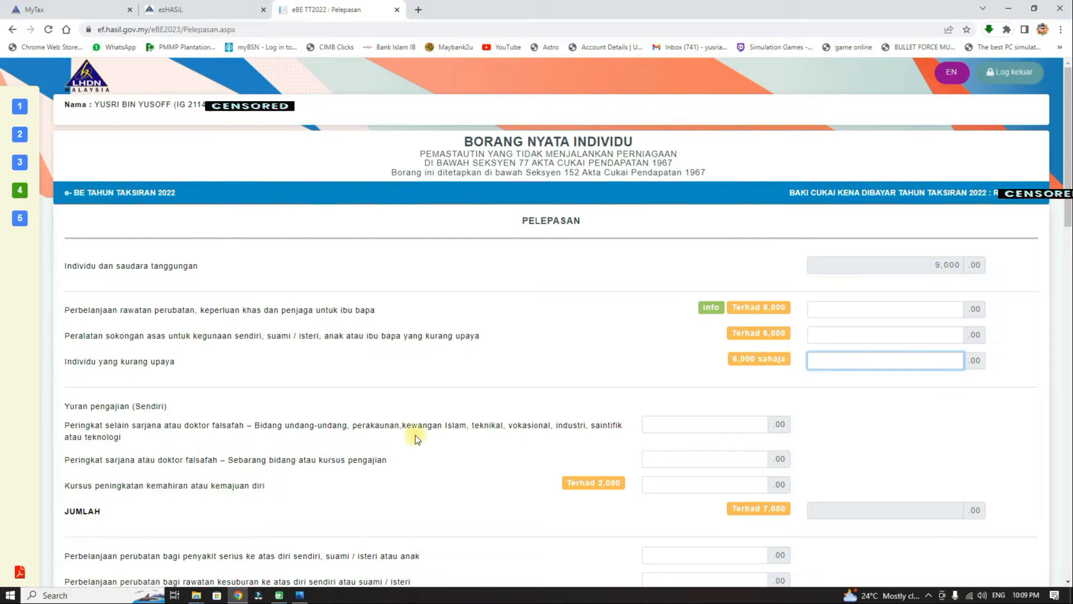
Check the education fee reliefs, noting the 2,000 upskilling and 7,000 combined limits.
click(712, 423)
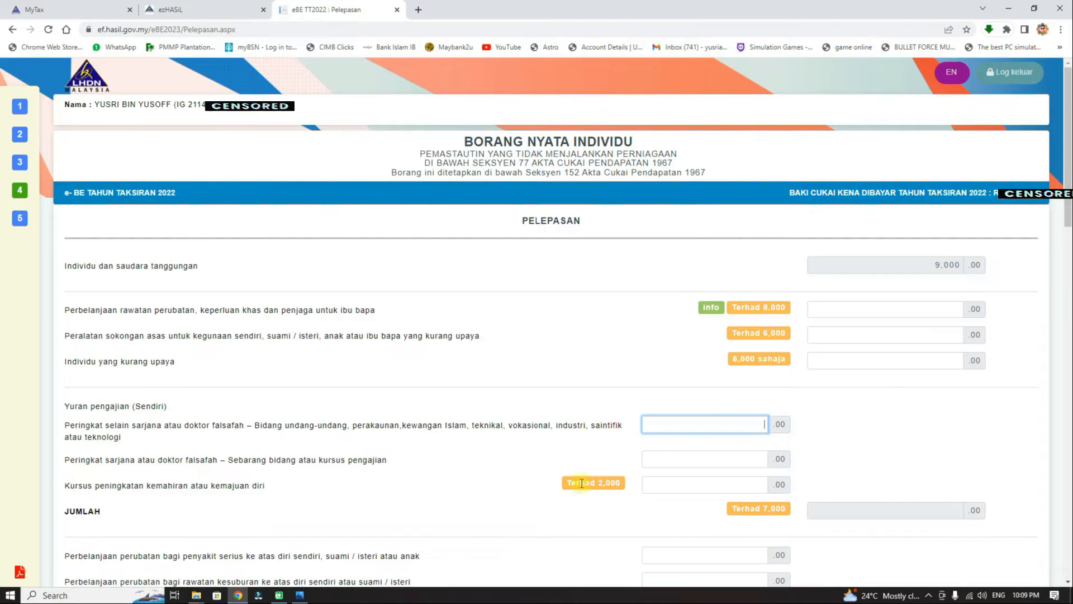
click(724, 486)
drag(597, 483, 622, 483)
click(754, 483)
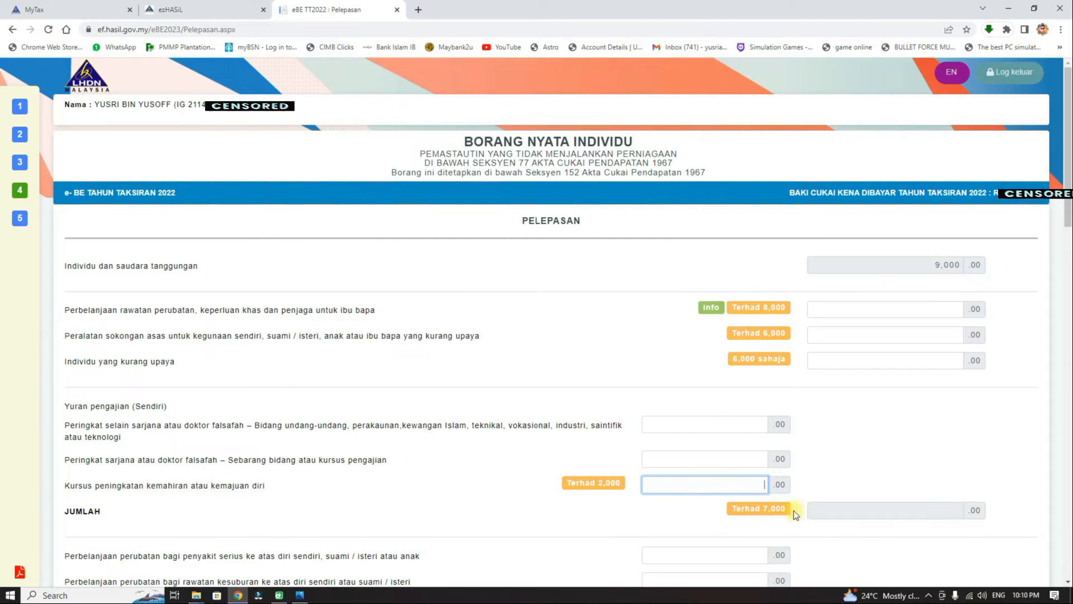
drag(765, 509, 797, 513)
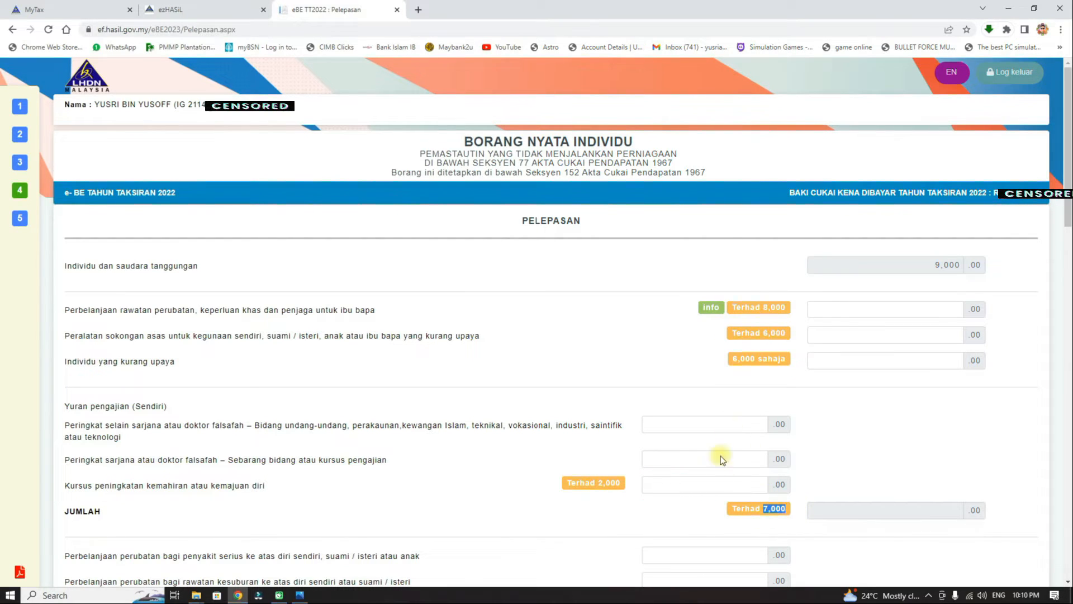
click(782, 506)
scroll(1070, 201, down, 9)
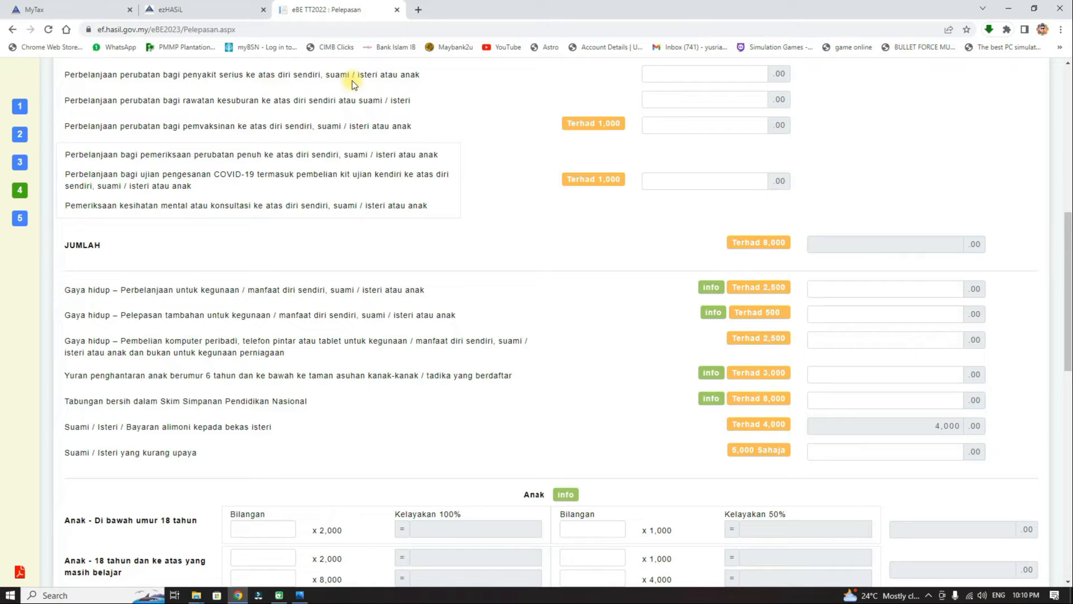
click(753, 74)
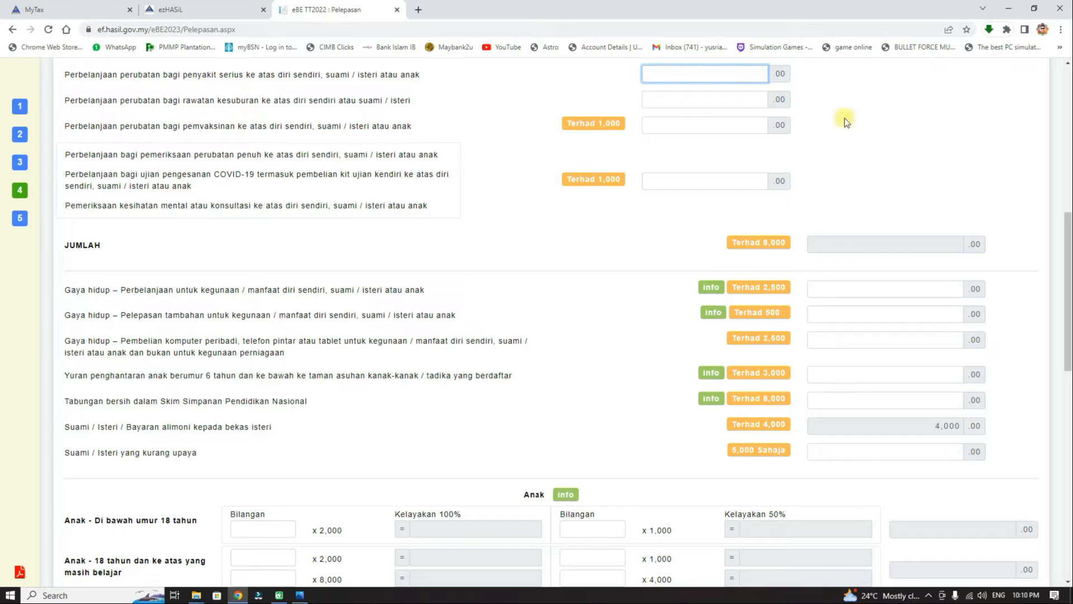
click(745, 99)
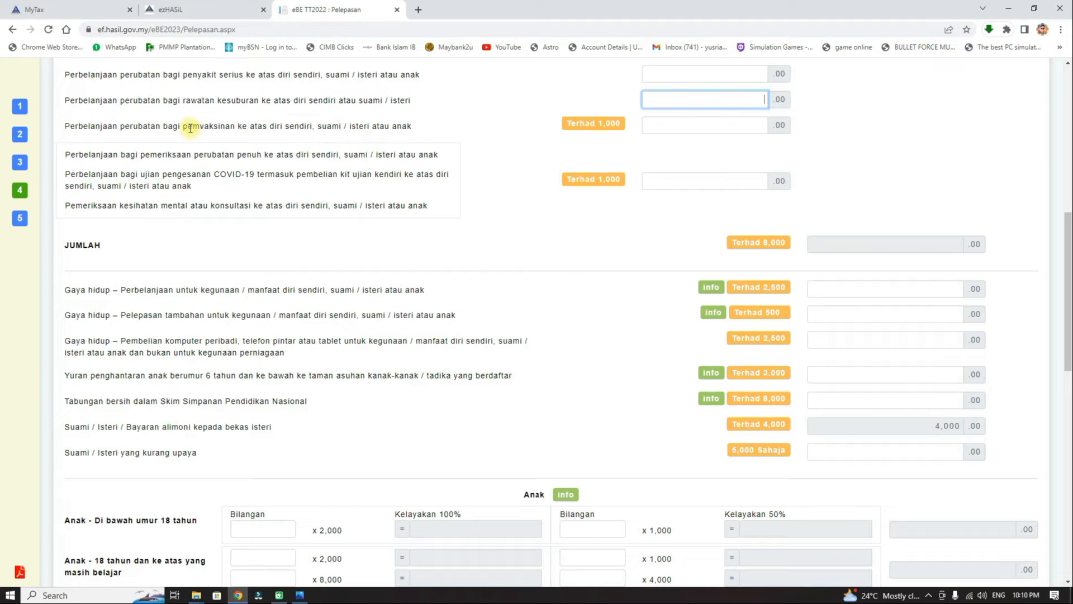
drag(183, 126, 248, 126)
click(597, 124)
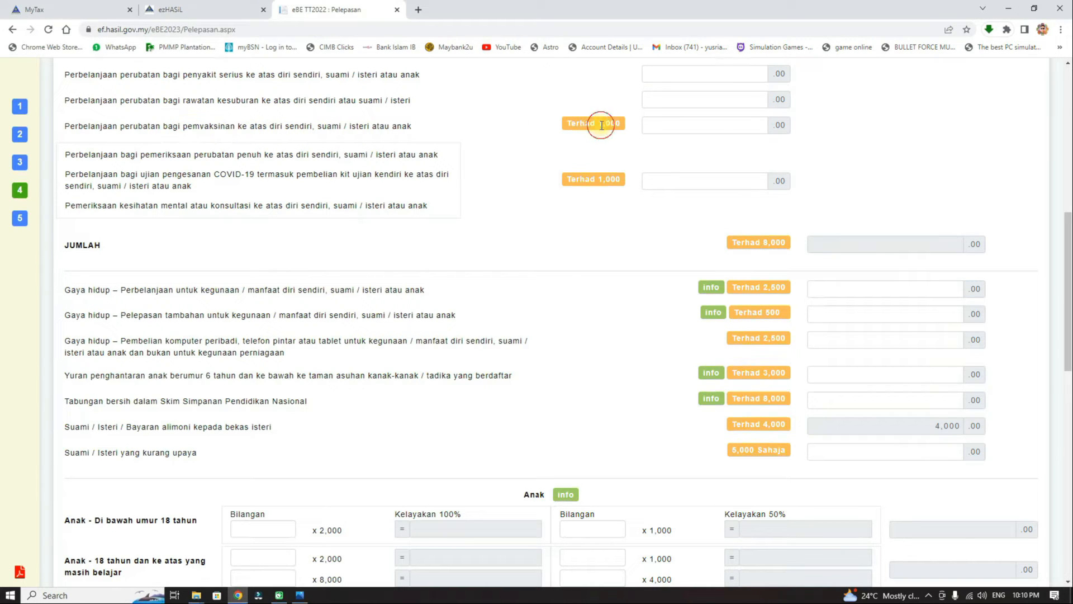
click(749, 128)
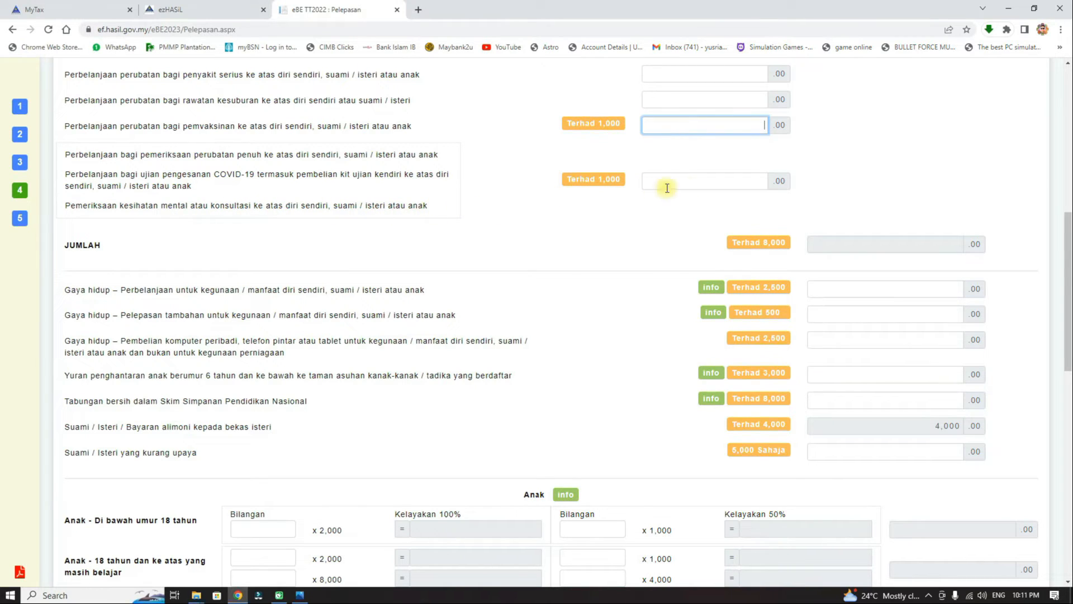
click(717, 180)
click(600, 179)
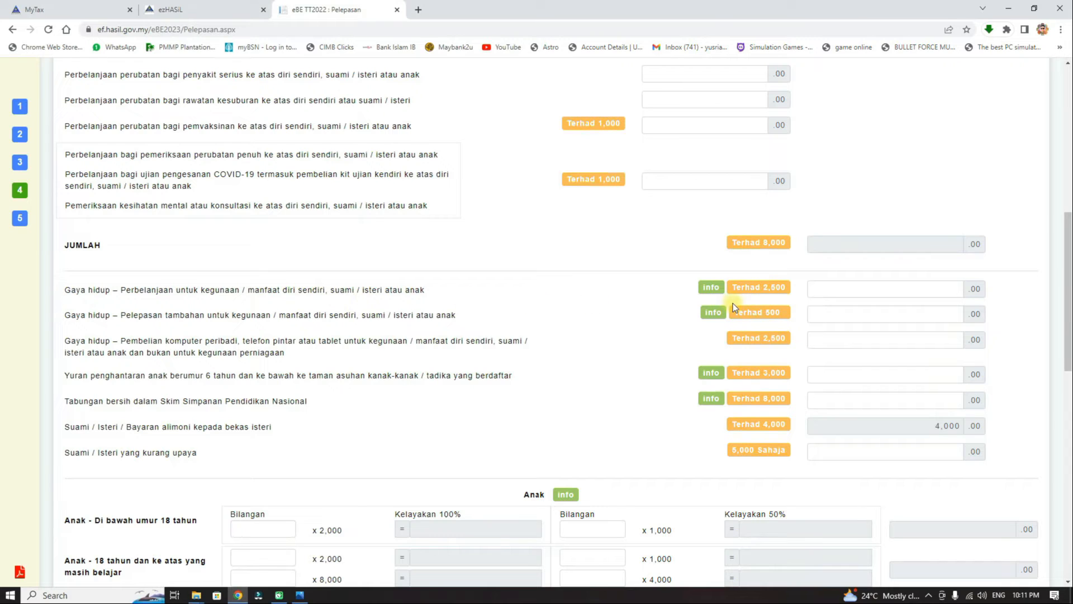
mouse_move(713, 287)
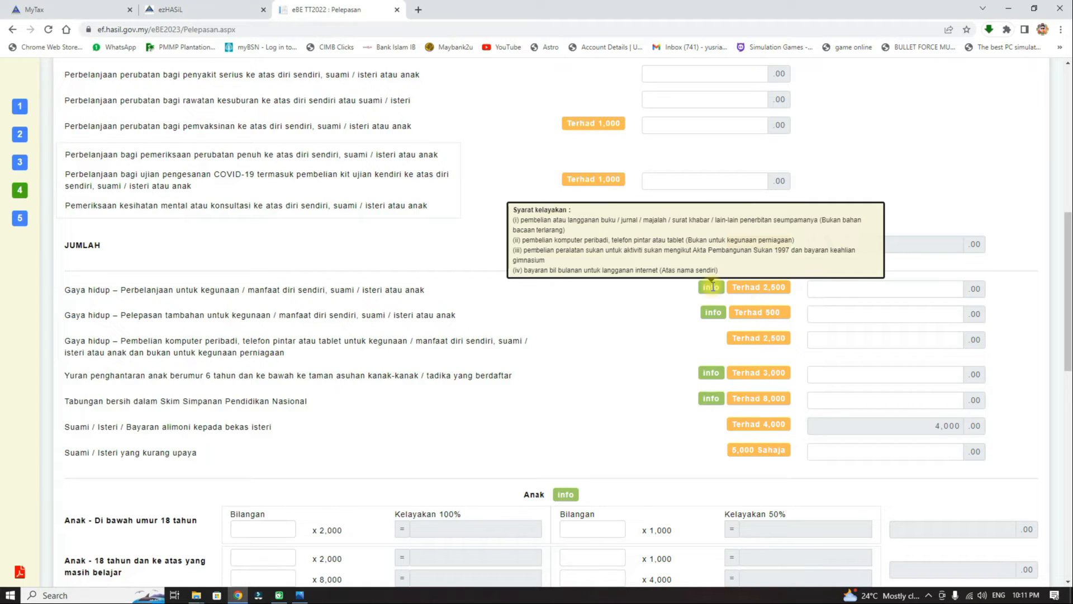
drag(764, 286, 791, 297)
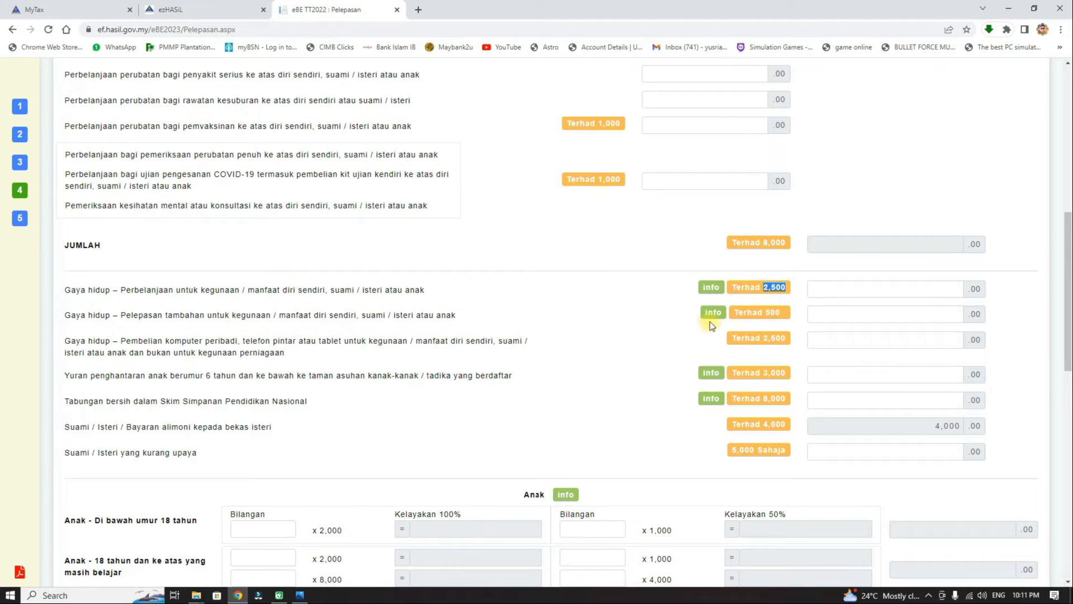
mouse_move(720, 314)
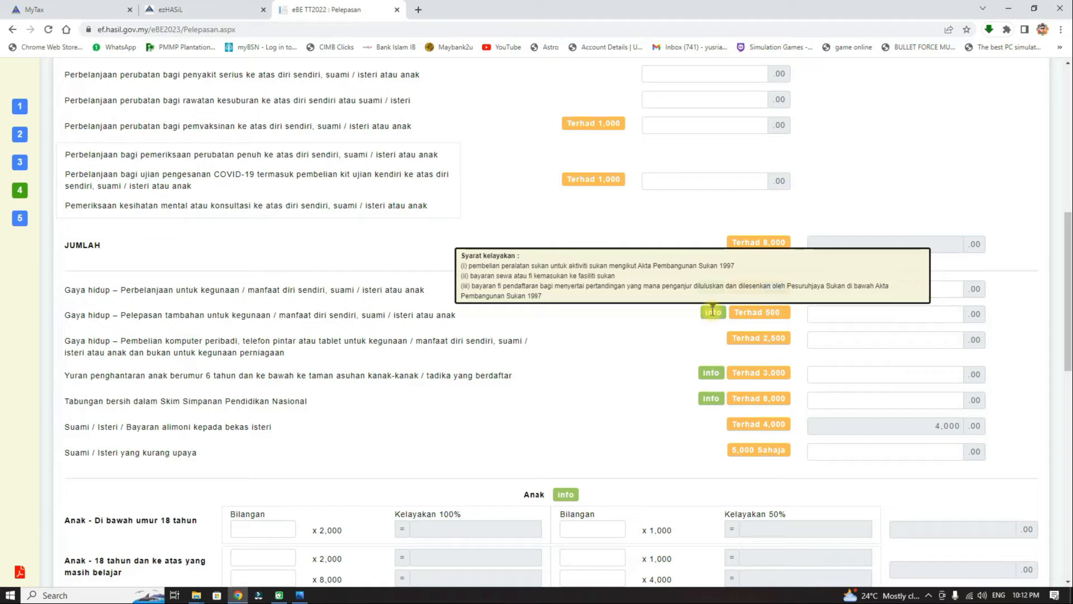
click(784, 311)
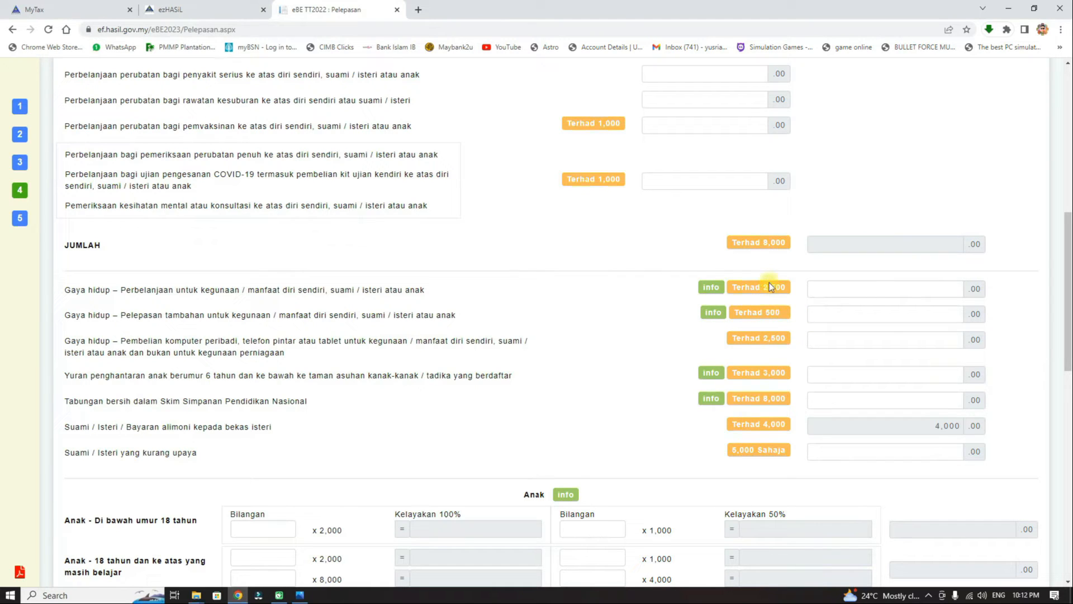
click(767, 288)
drag(766, 315, 783, 278)
click(783, 313)
double_click(780, 338)
mouse_move(714, 374)
mouse_move(716, 399)
click(943, 455)
click(663, 430)
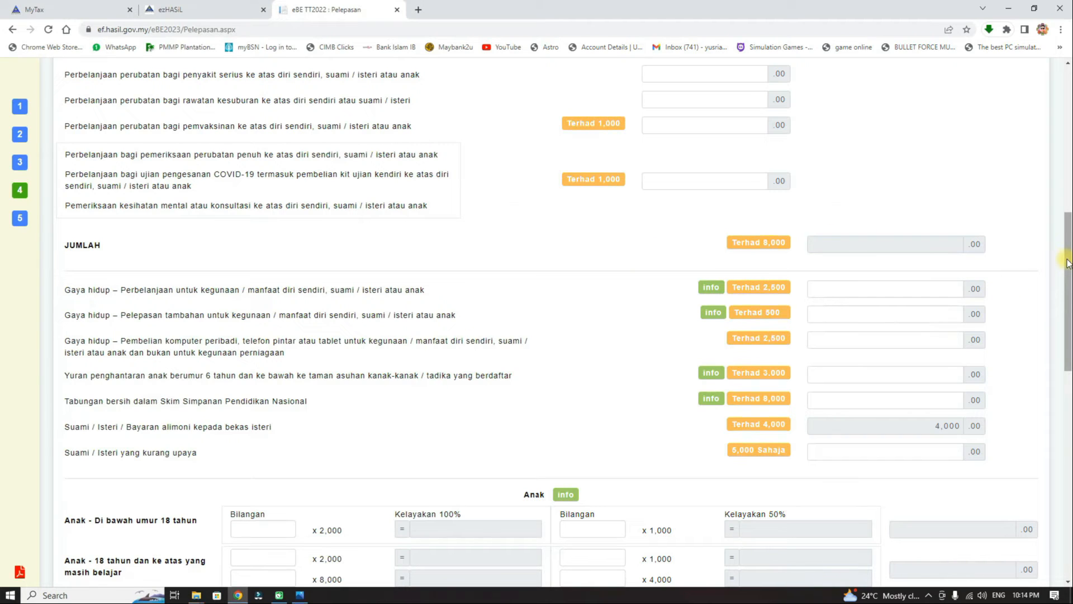
Leave all four child relief counts blank and open the life insurance and KWSP dropdown.
scroll(655, 321, down, 5)
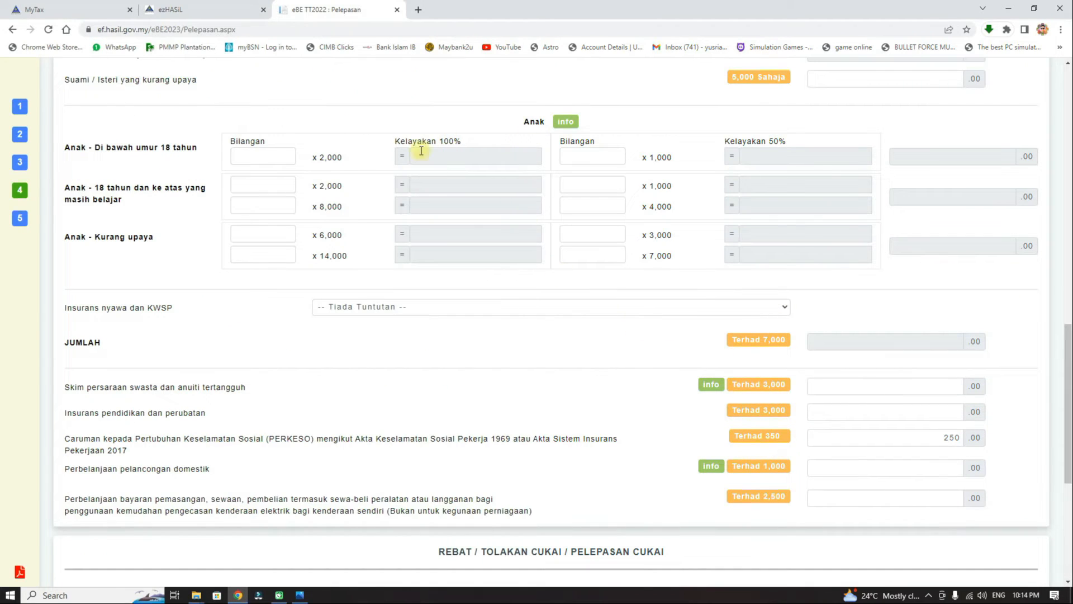
mouse_move(96, 159)
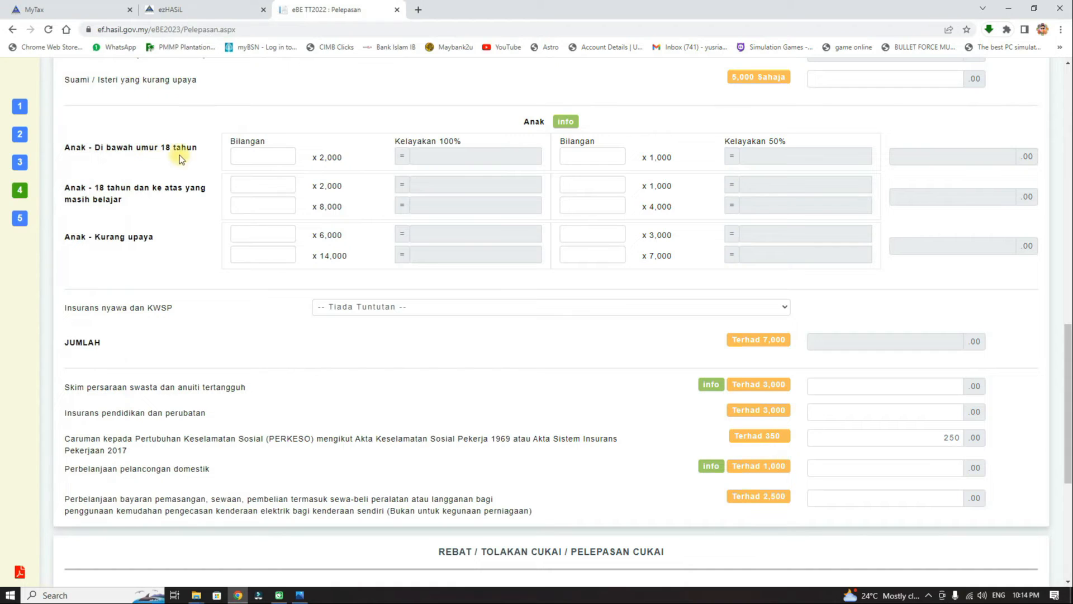
click(270, 157)
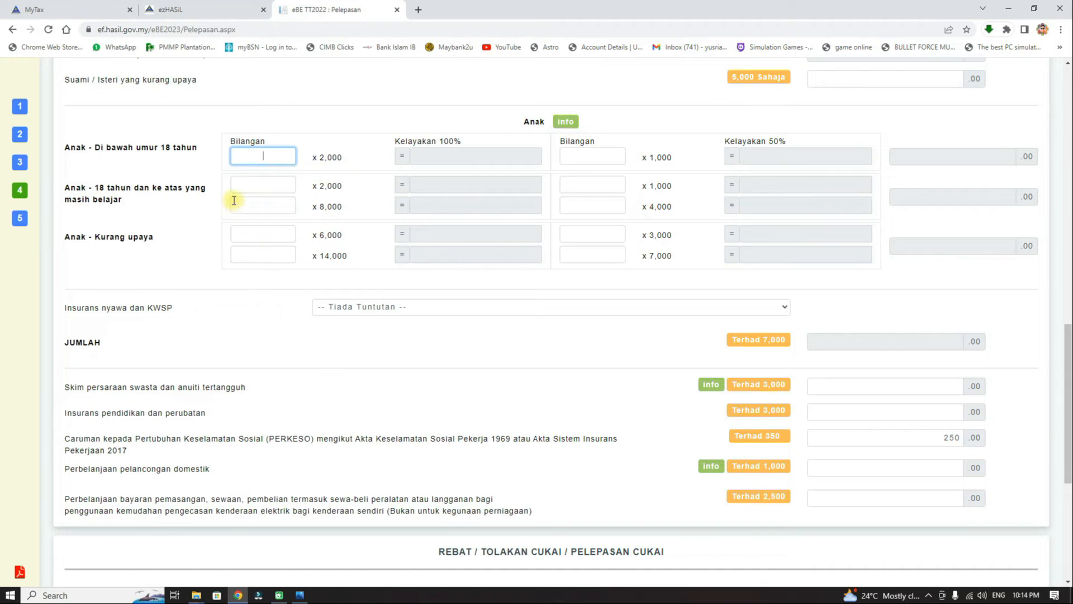
click(269, 190)
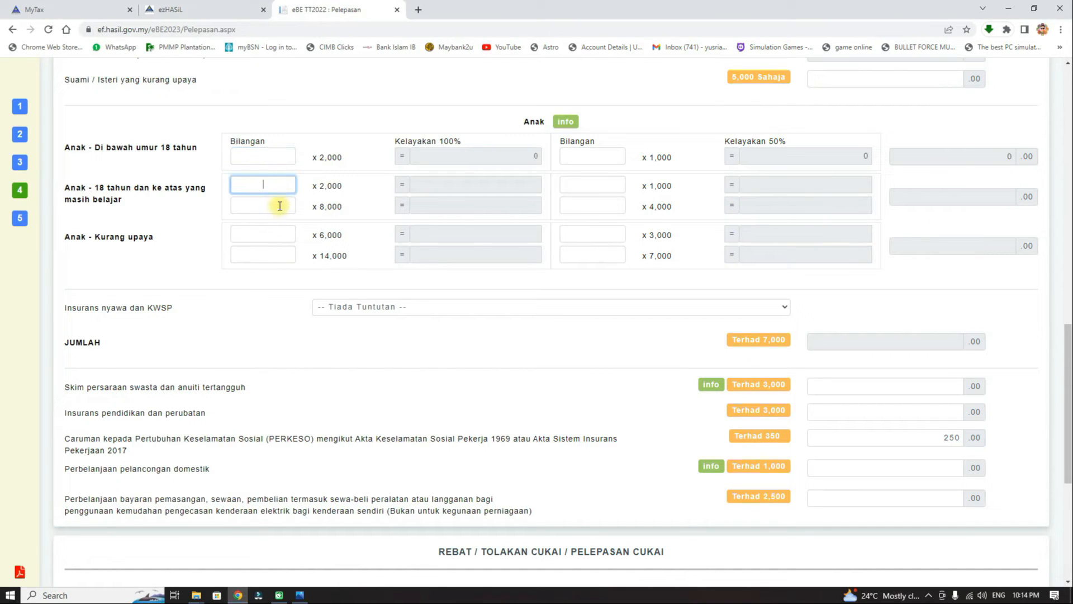
click(264, 234)
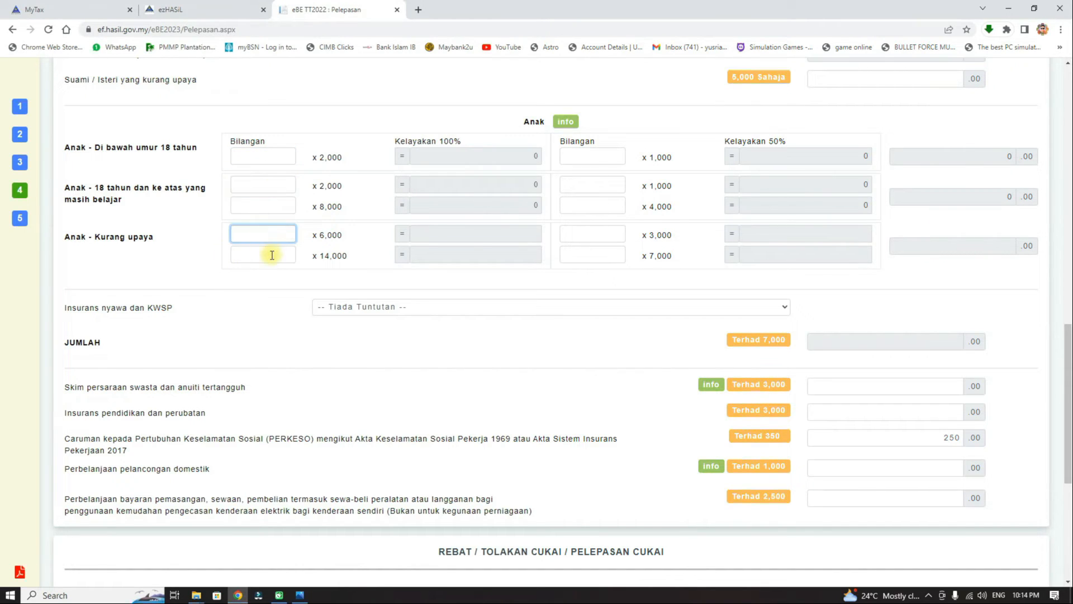
click(272, 254)
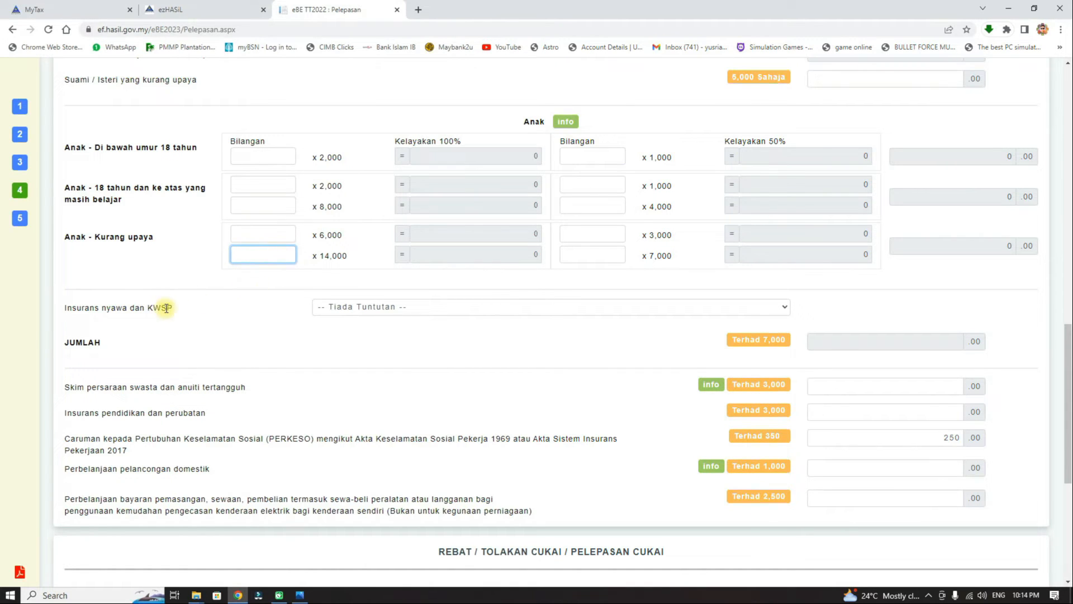
click(472, 308)
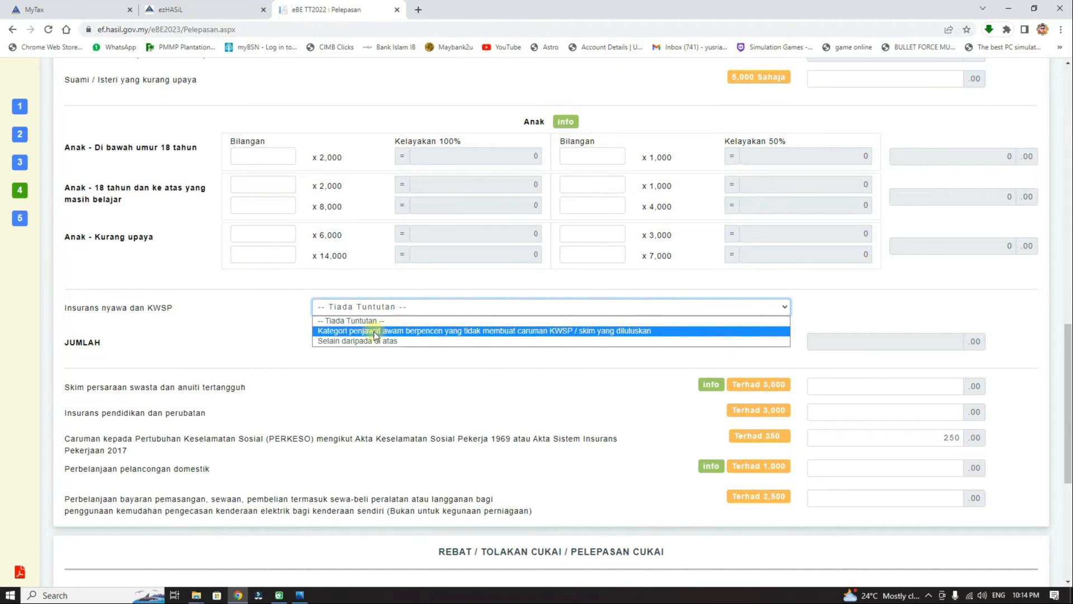
Choose 'Selain daripada di atas' for insurance and KWSP, noting the 3,000 insurance limit, and open Photos.
click(417, 340)
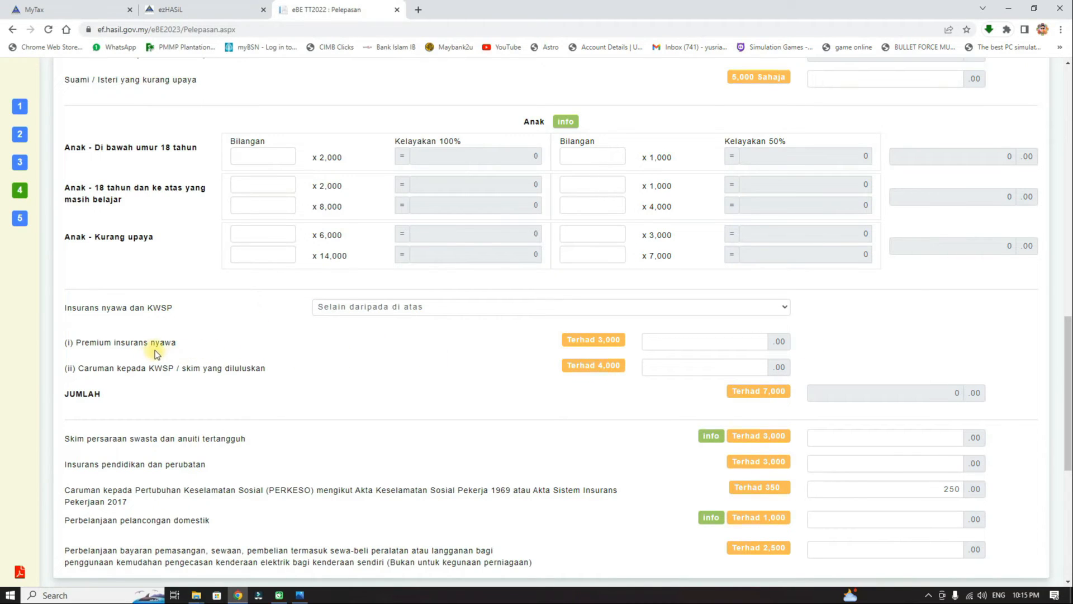
drag(599, 342, 628, 344)
click(365, 379)
click(715, 367)
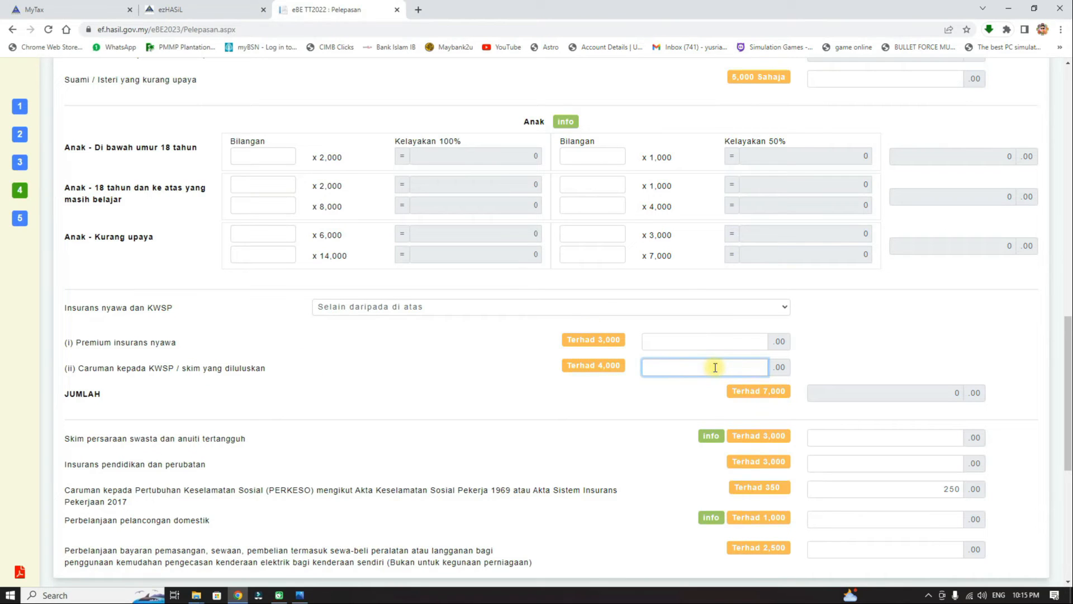
click(300, 595)
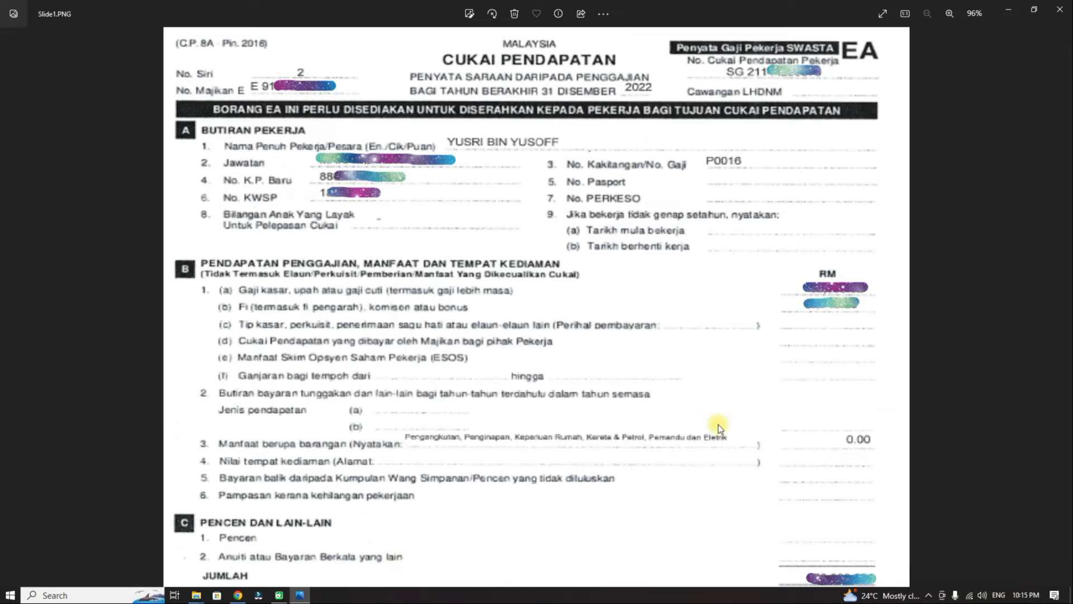
Check Slide2.PNG for the KWSP contribution, then back in the form note the 4,000 KWSP limit.
click(1066, 313)
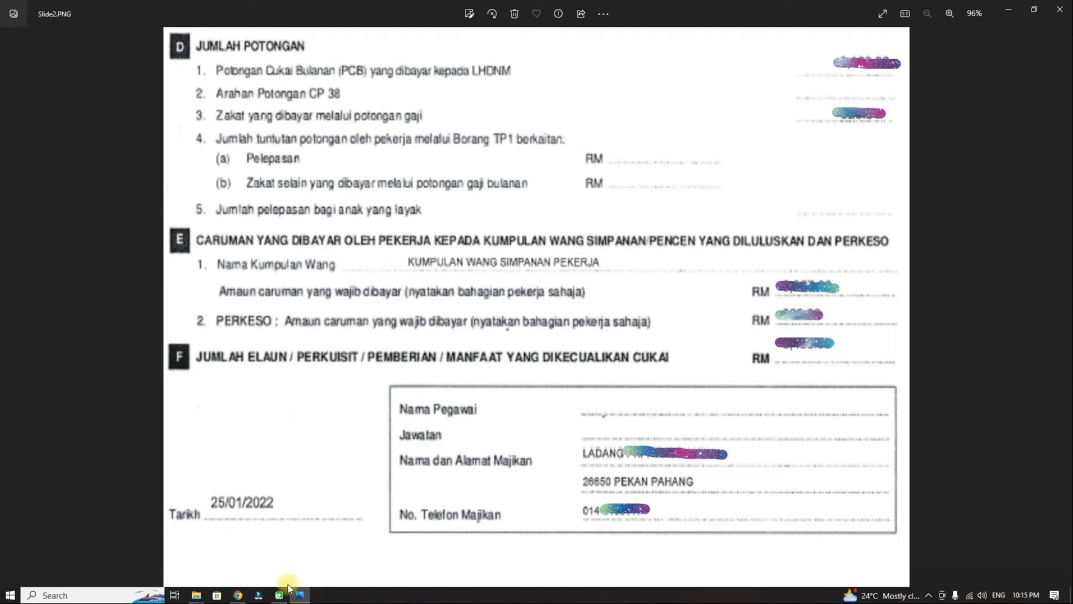
click(237, 594)
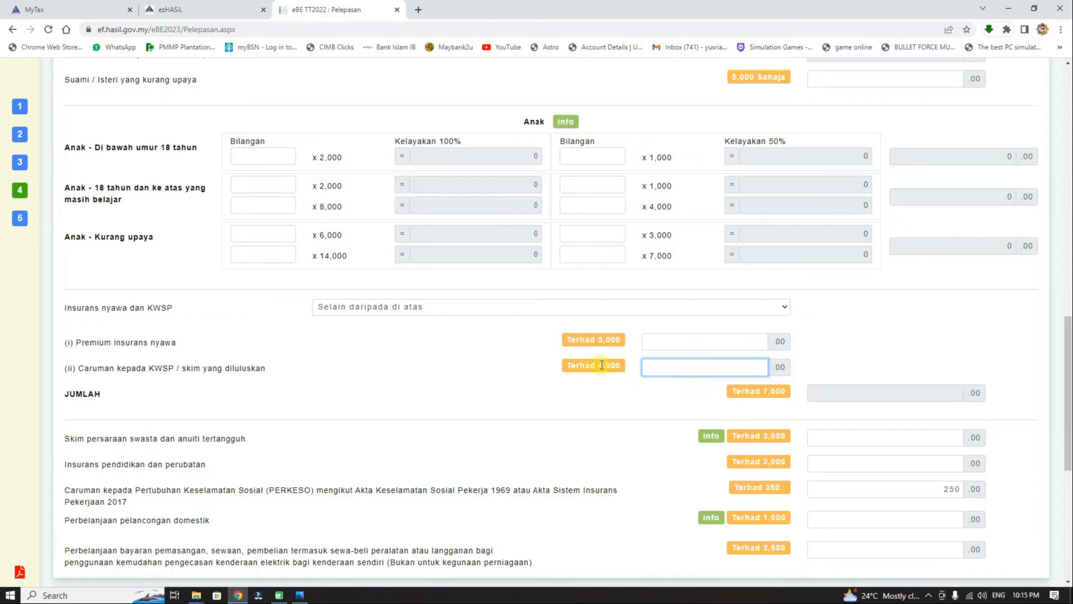
drag(597, 364, 636, 370)
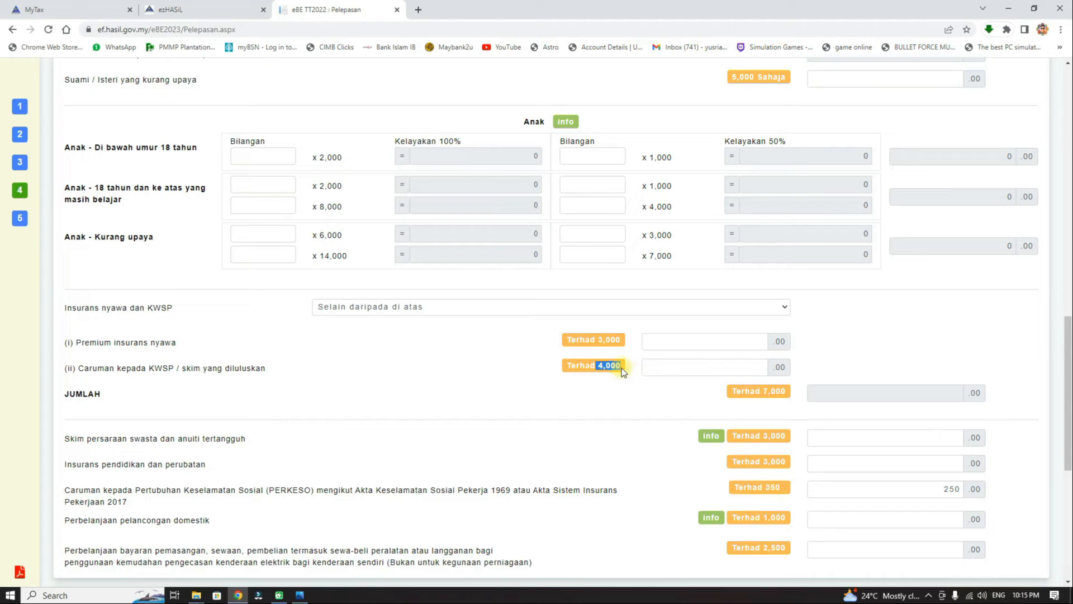
Enter 4,000 as the KWSP contribution so the insurance and KWSP total reads 4,000.
click(730, 372)
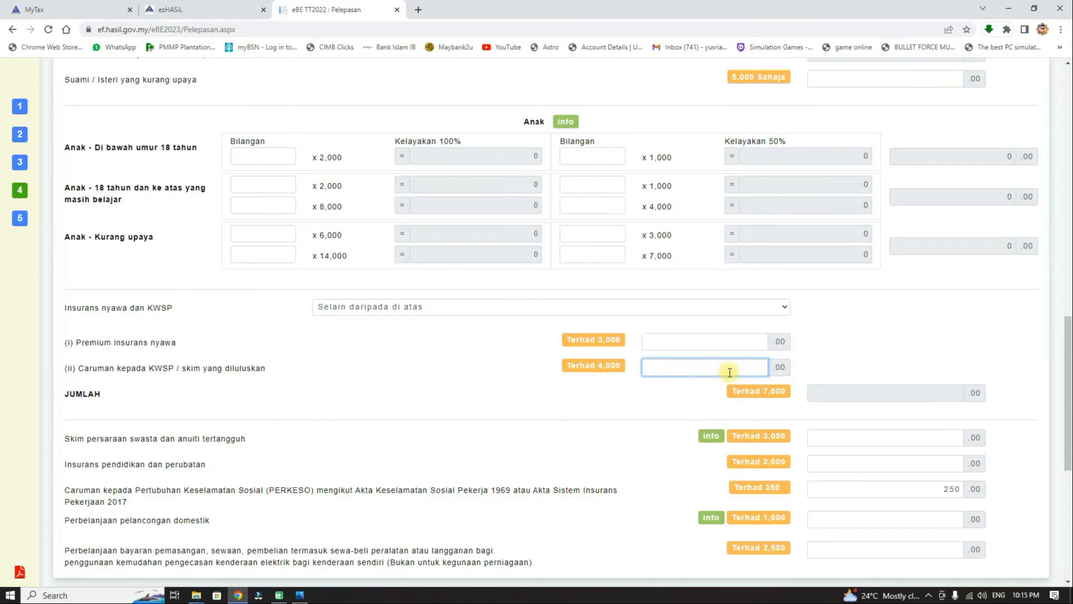
text(4000)
click(857, 342)
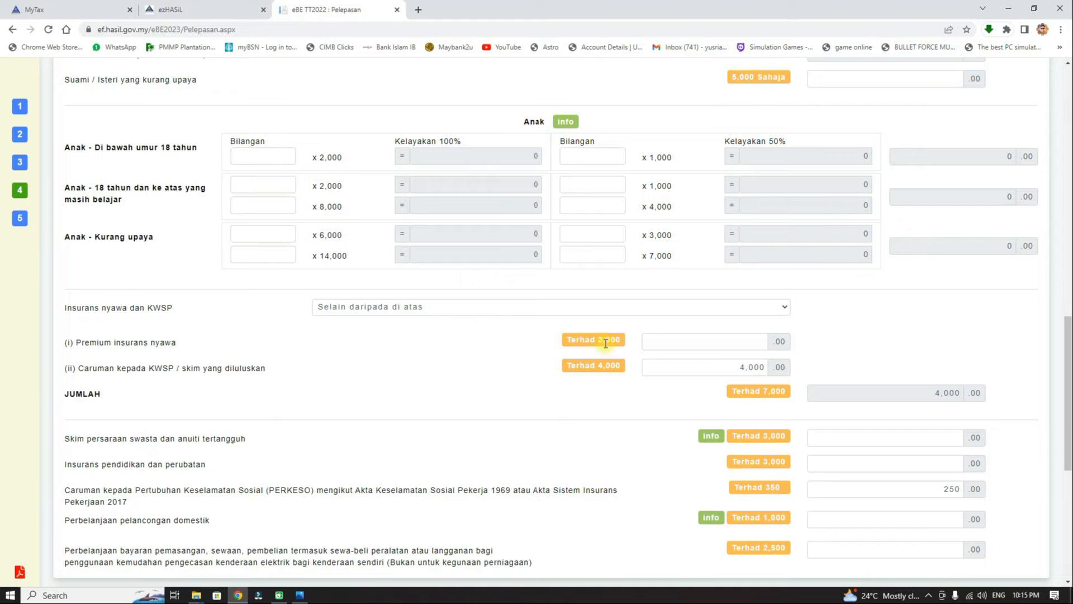
click(756, 343)
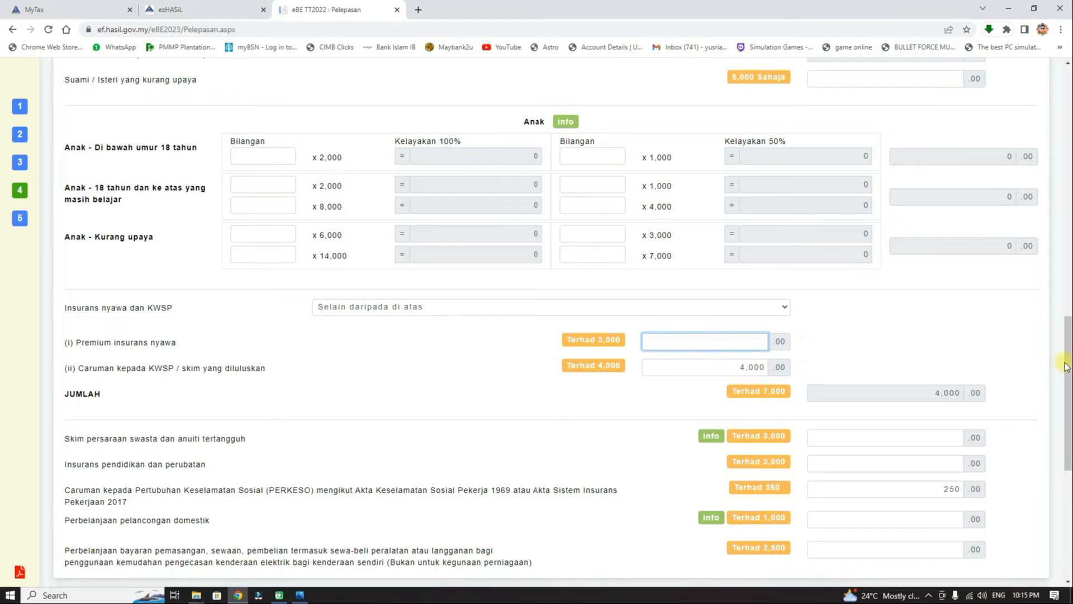
drag(1068, 366, 1055, 462)
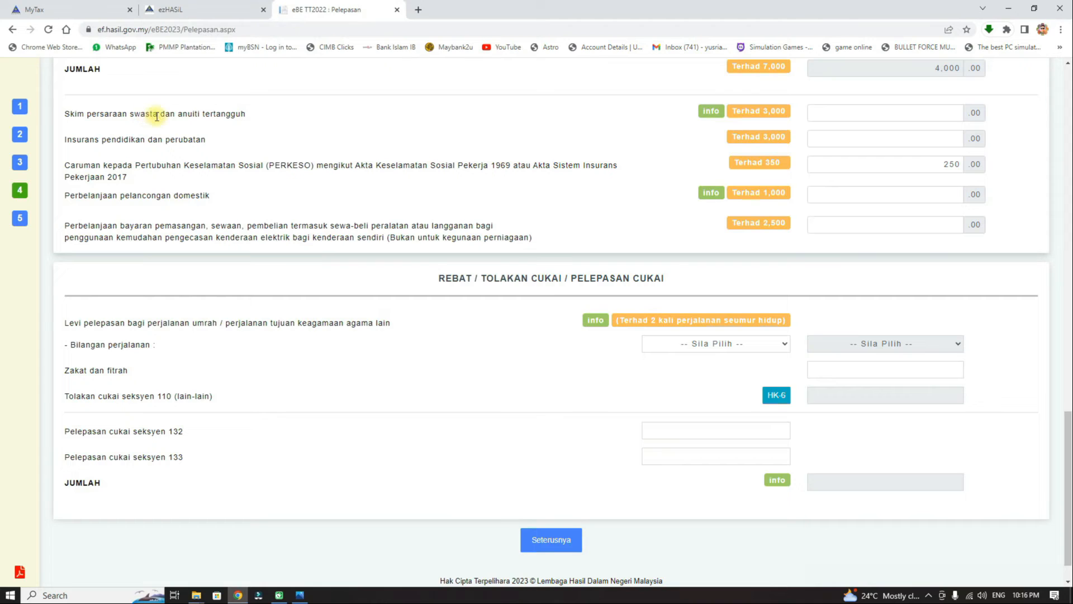
Replace the 250 PERKESO contribution with 350 after an over-limit 352 entry is rejected.
mouse_move(720, 111)
drag(763, 137, 792, 142)
click(850, 142)
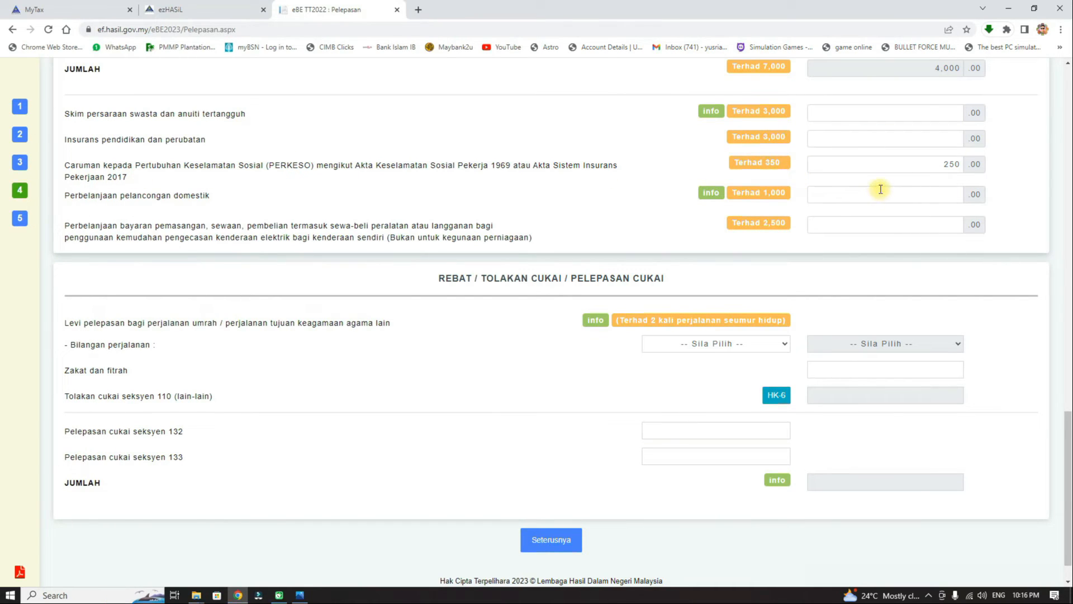
click(938, 163)
drag(937, 163, 982, 176)
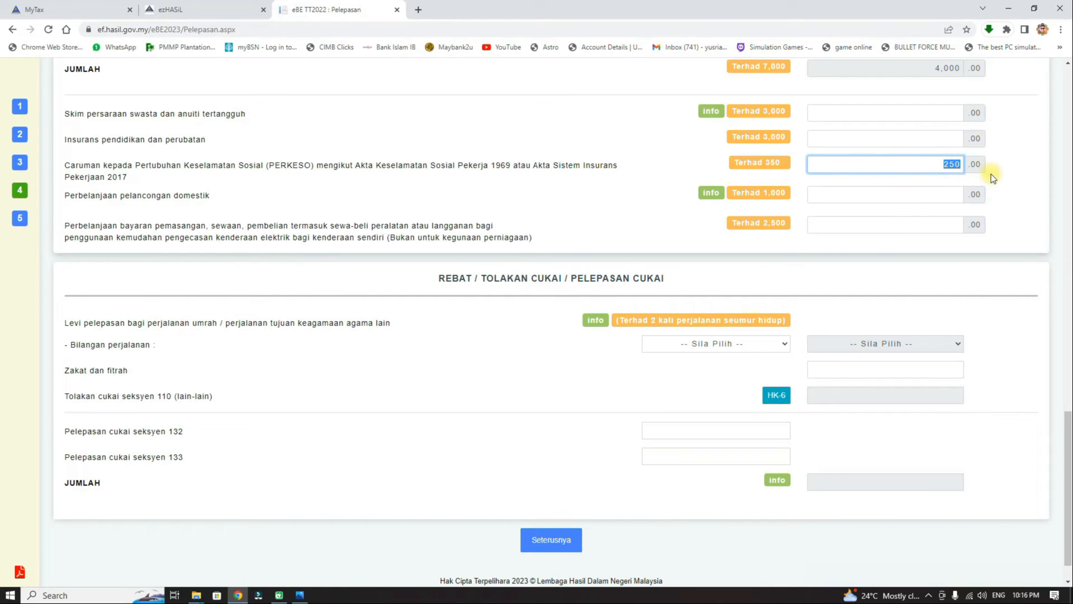
key(BackSpace)
text(35280)
key(BackSpace)
key(BackSpace)
click(1010, 154)
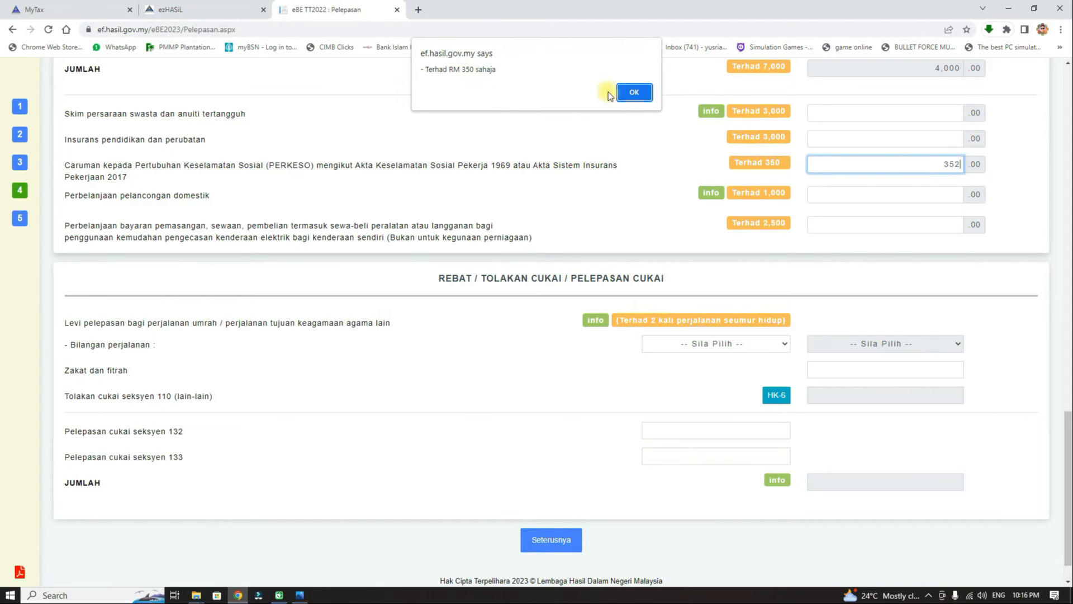
click(634, 92)
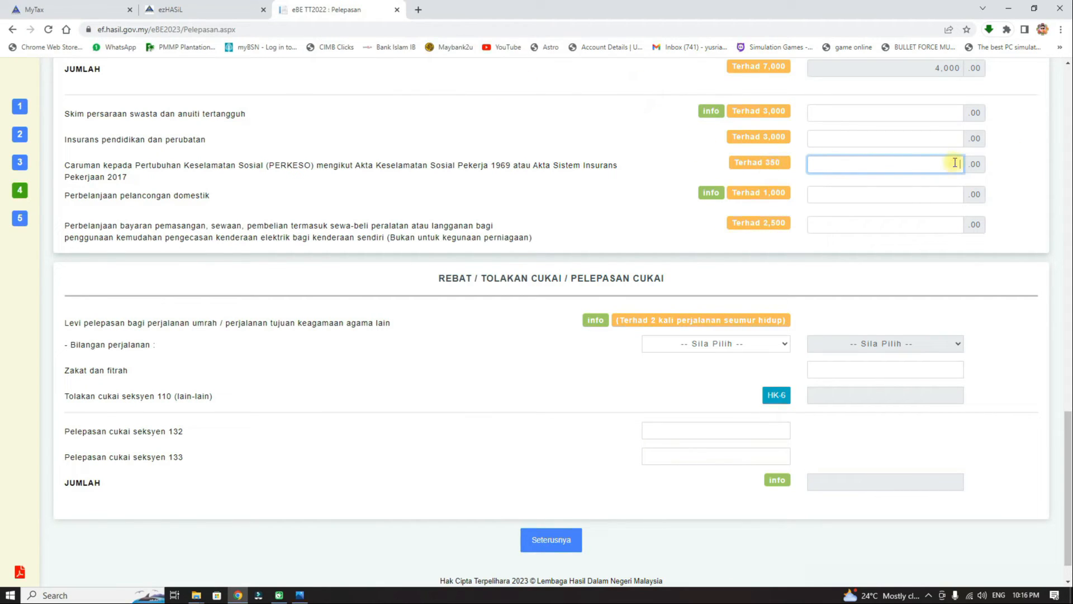
text(350)
click(1012, 169)
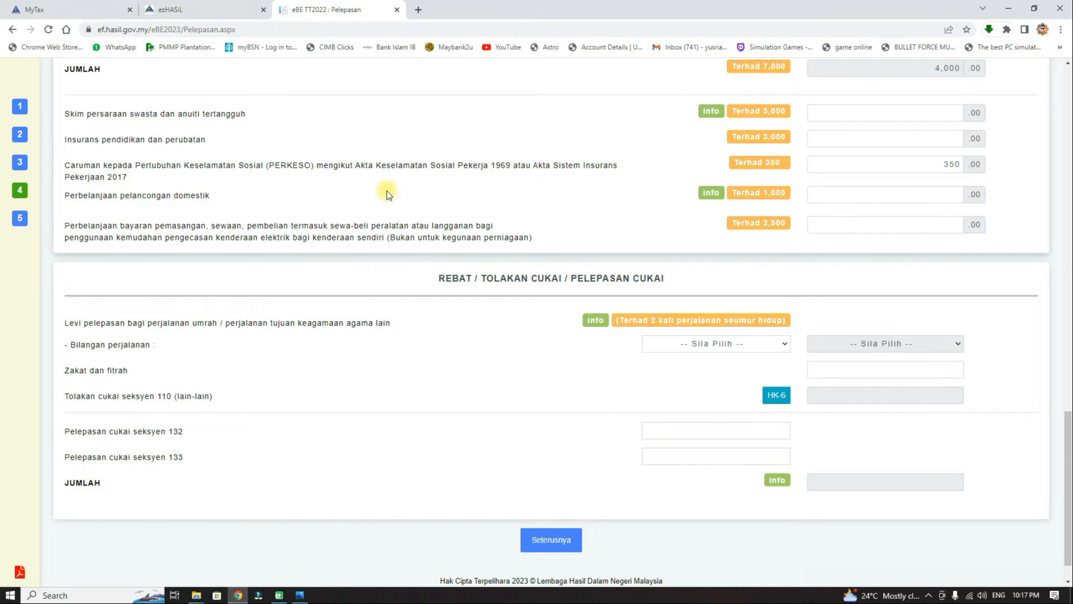
mouse_move(709, 194)
drag(764, 193, 786, 196)
click(945, 192)
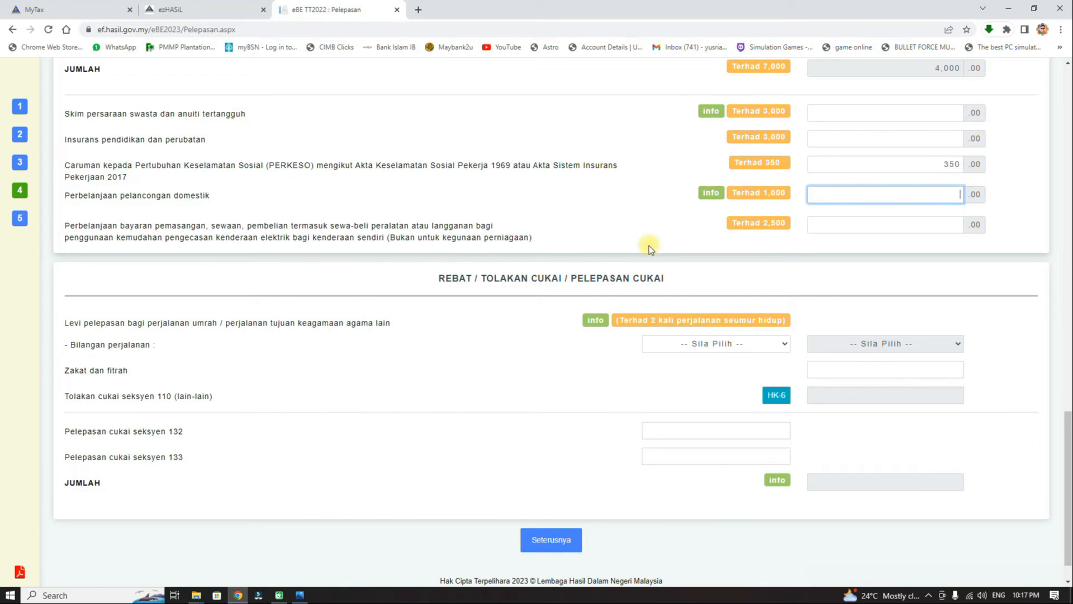
drag(760, 223, 789, 227)
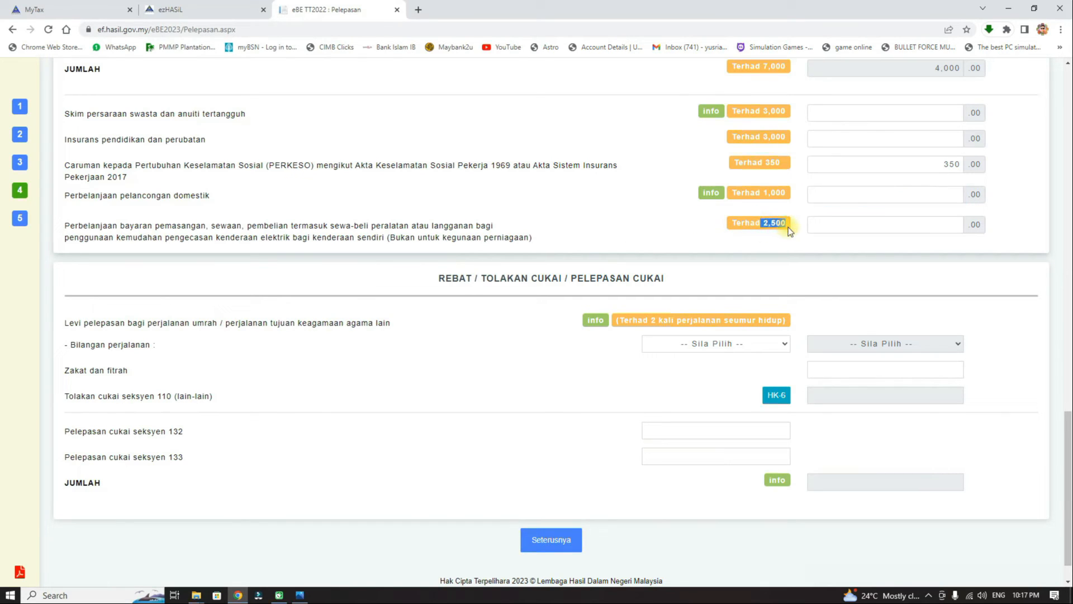
click(799, 238)
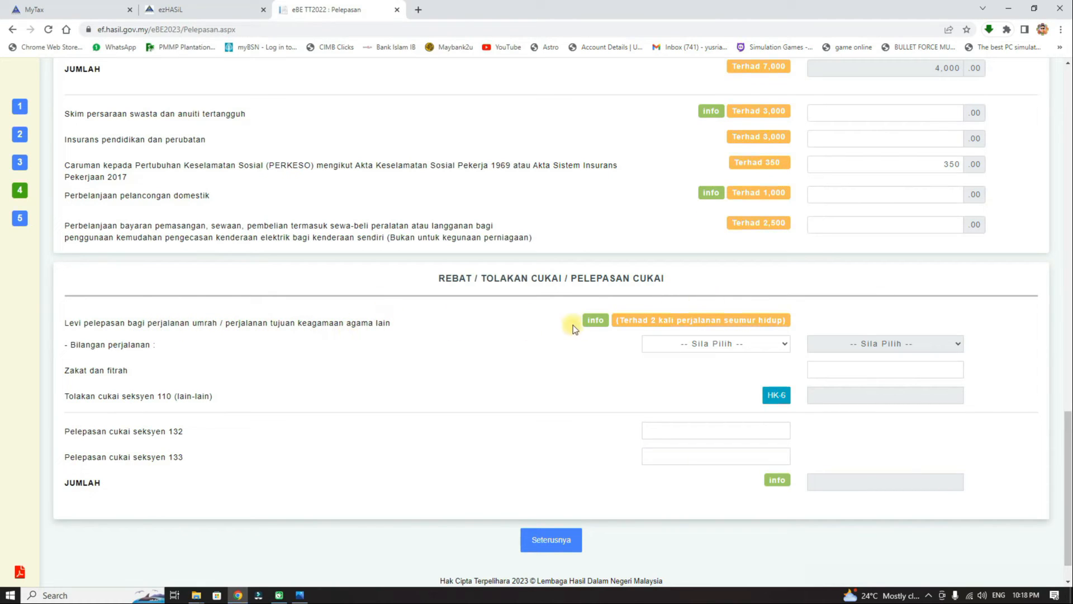
Leave the umrah travel levy unclaimed after trying 1 trip, then check the employer statement for zakat.
mouse_move(597, 324)
click(740, 344)
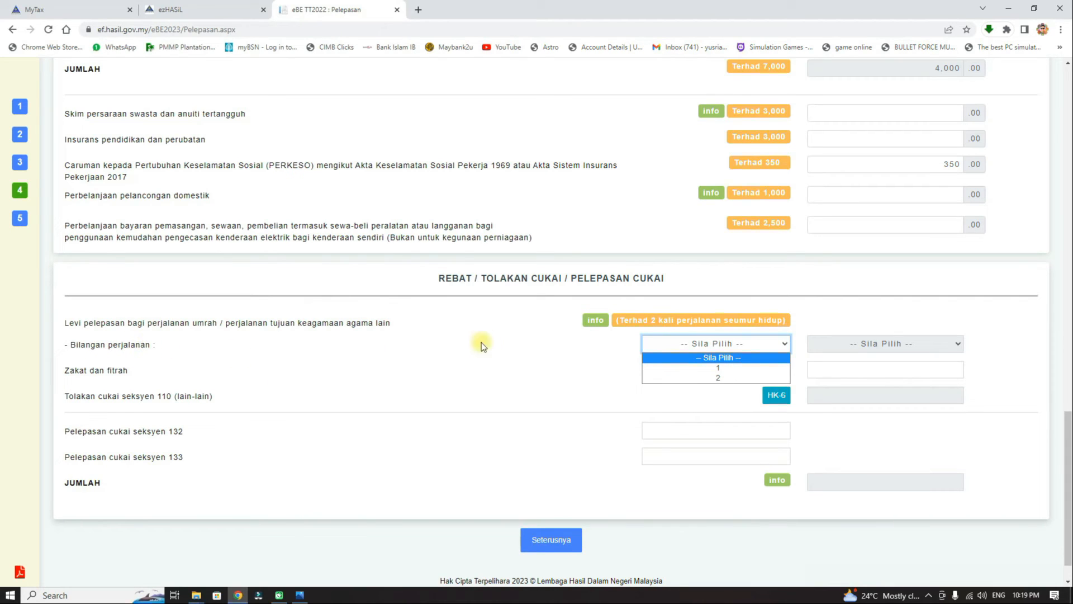
click(743, 369)
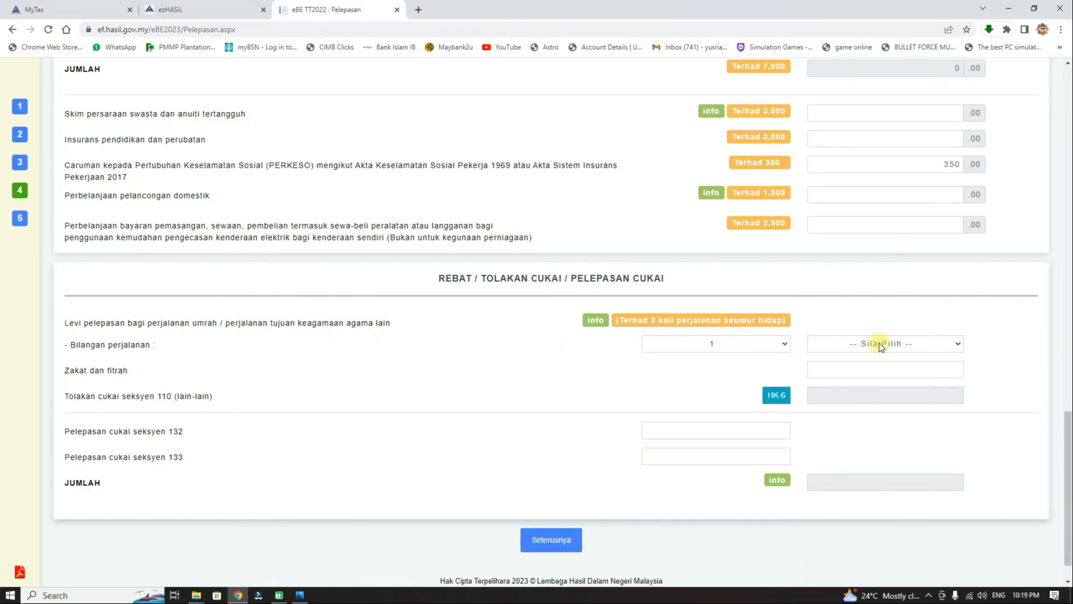
click(928, 347)
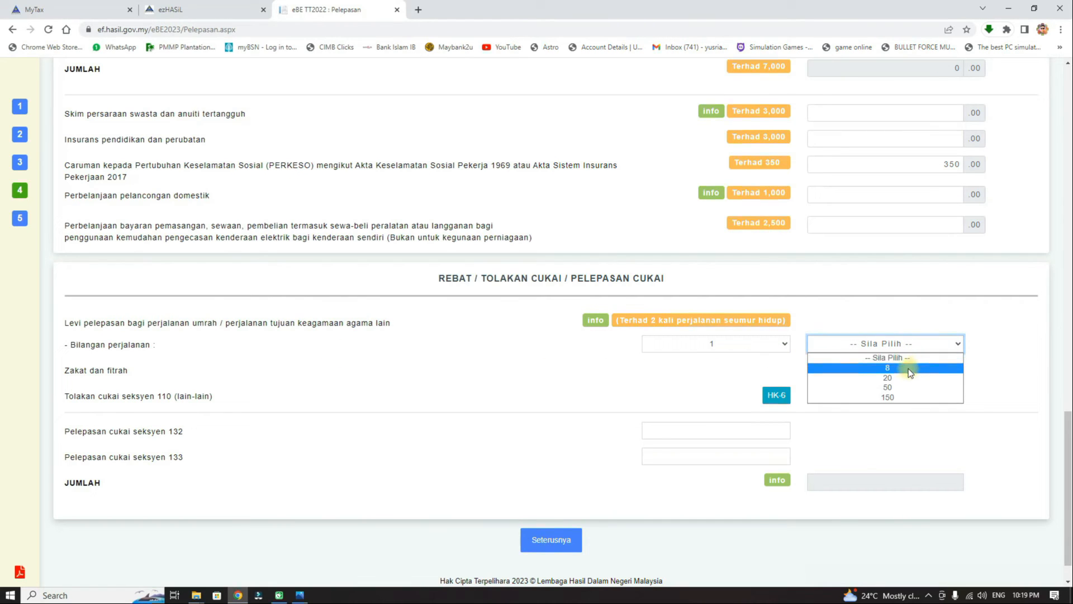
mouse_move(594, 323)
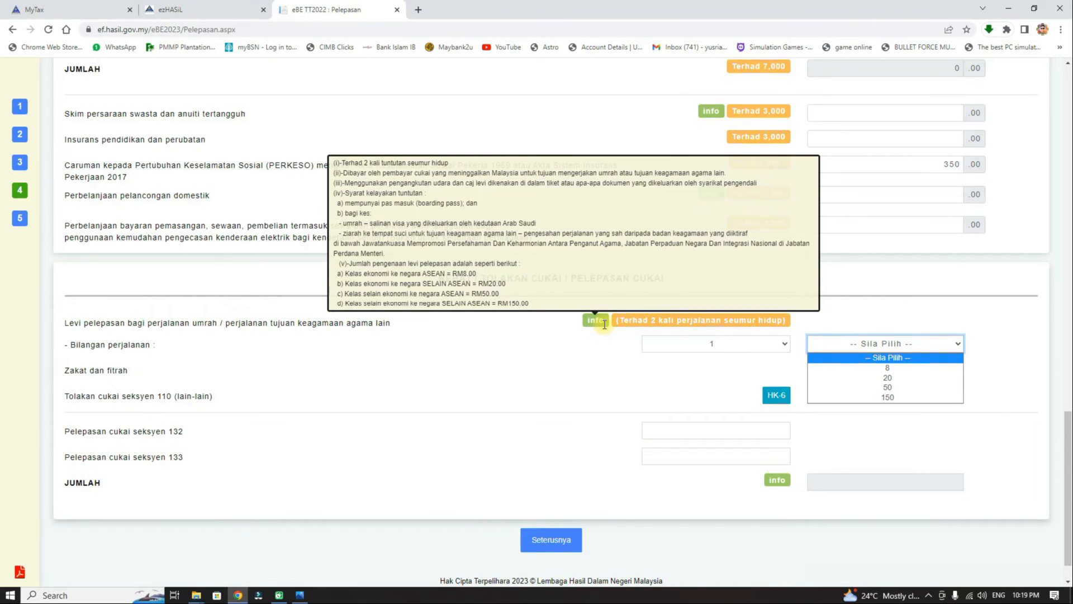
click(985, 348)
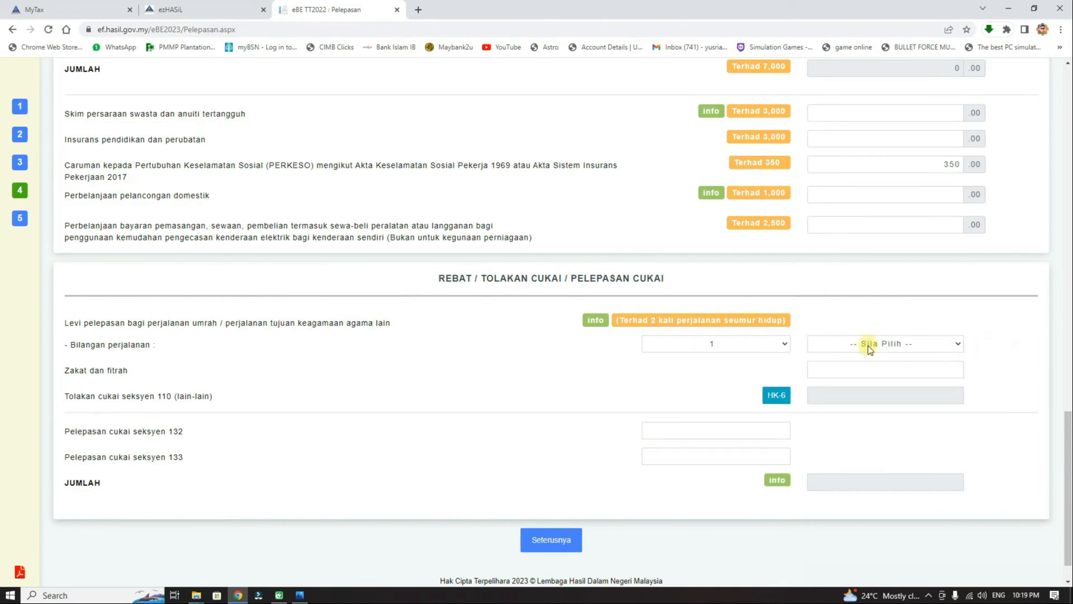
click(779, 343)
click(766, 357)
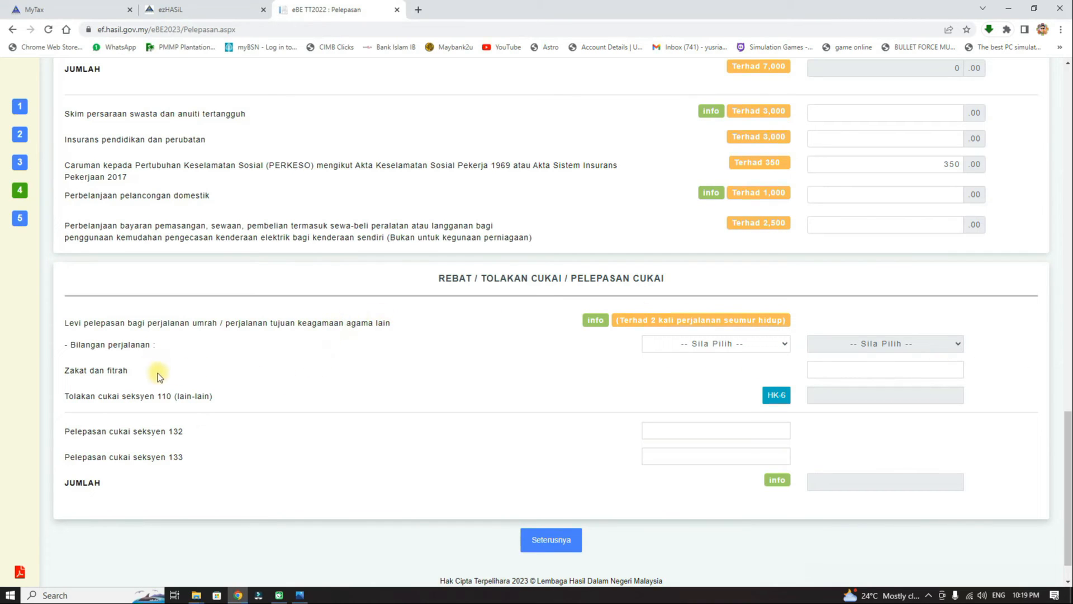
click(906, 370)
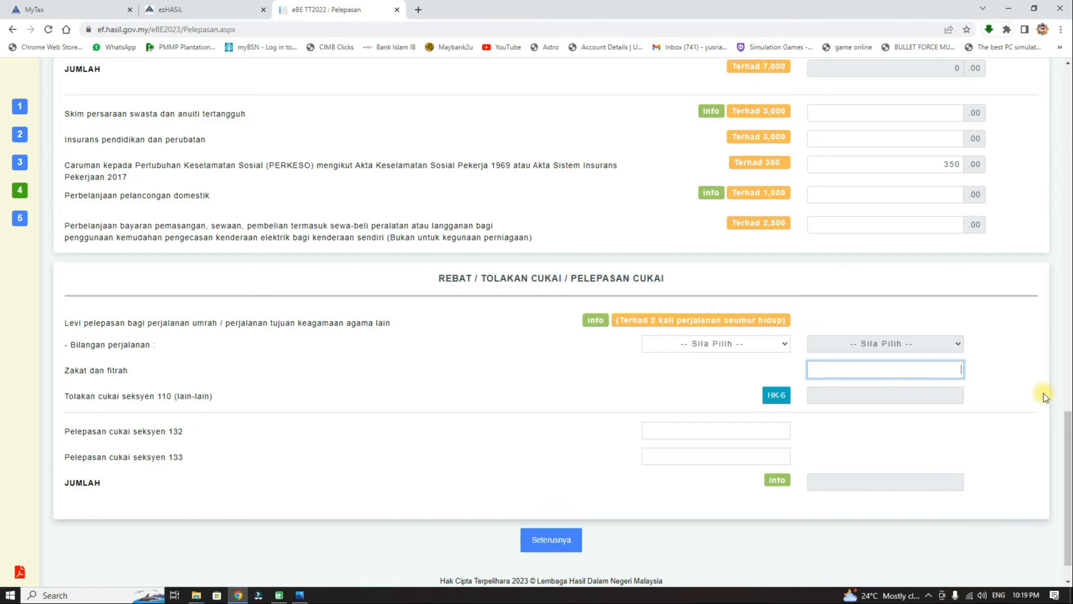
click(300, 595)
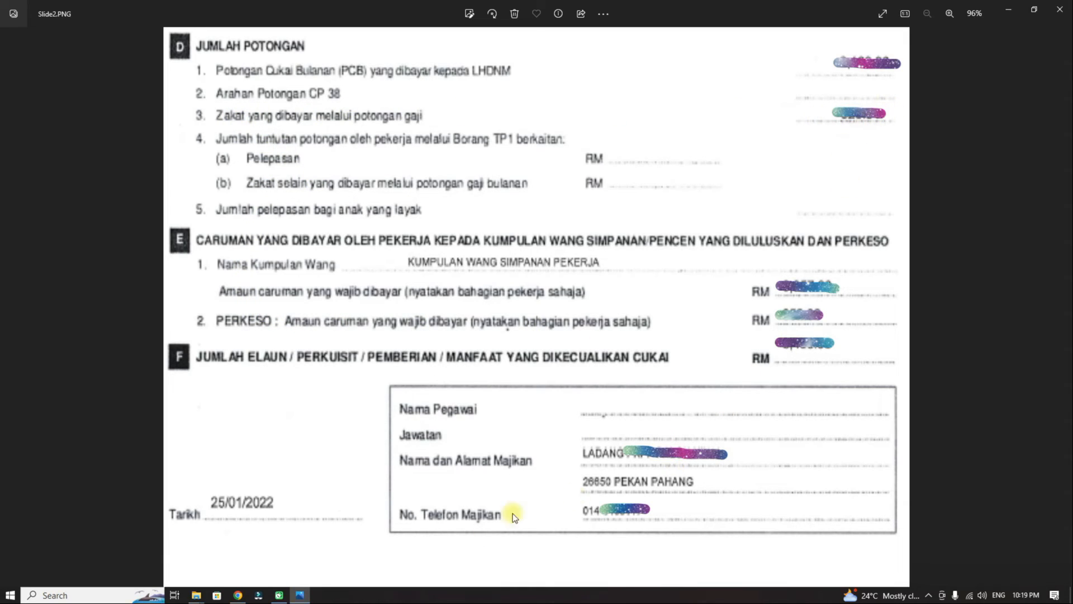
Return from Windows Photos to the e-BE reliefs form in Chrome.
click(238, 594)
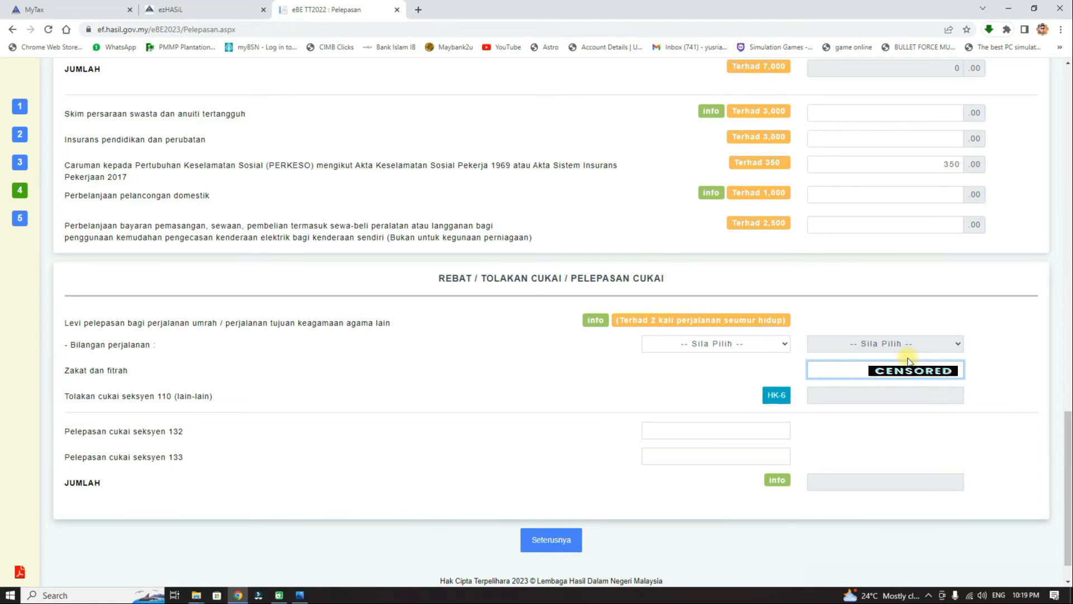
Enter 90 as zakat and fitrah and proceed to the Rumusan summary page.
text(90)
click(1038, 372)
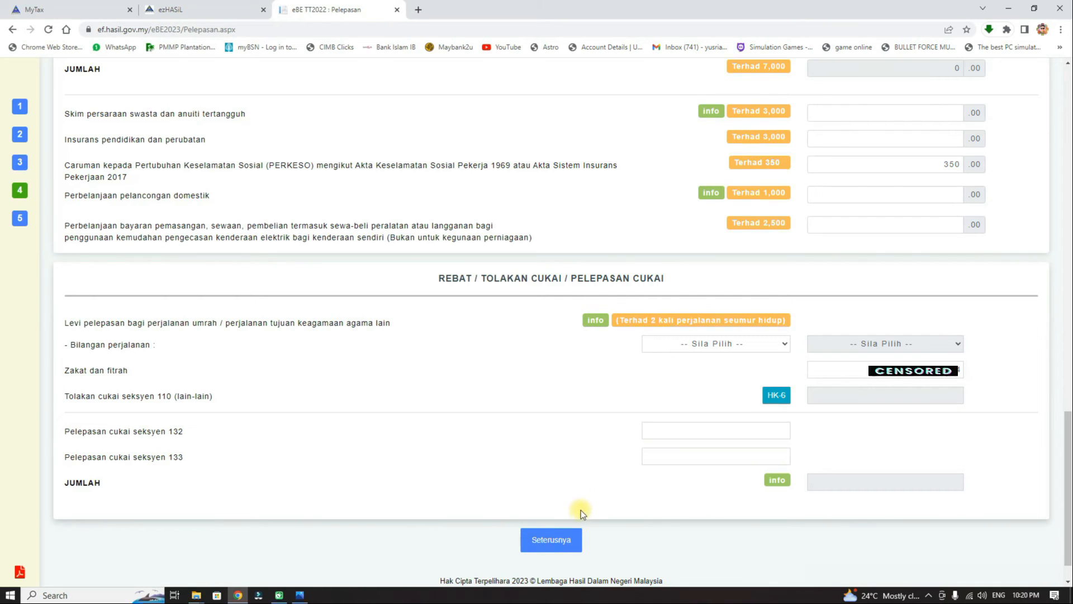
click(571, 541)
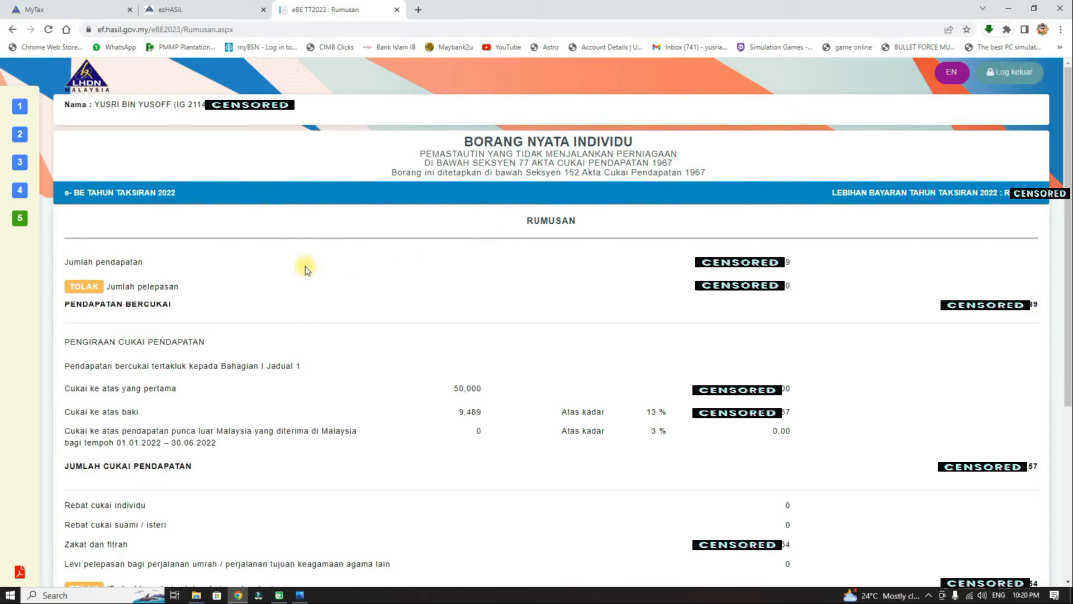
click(961, 576)
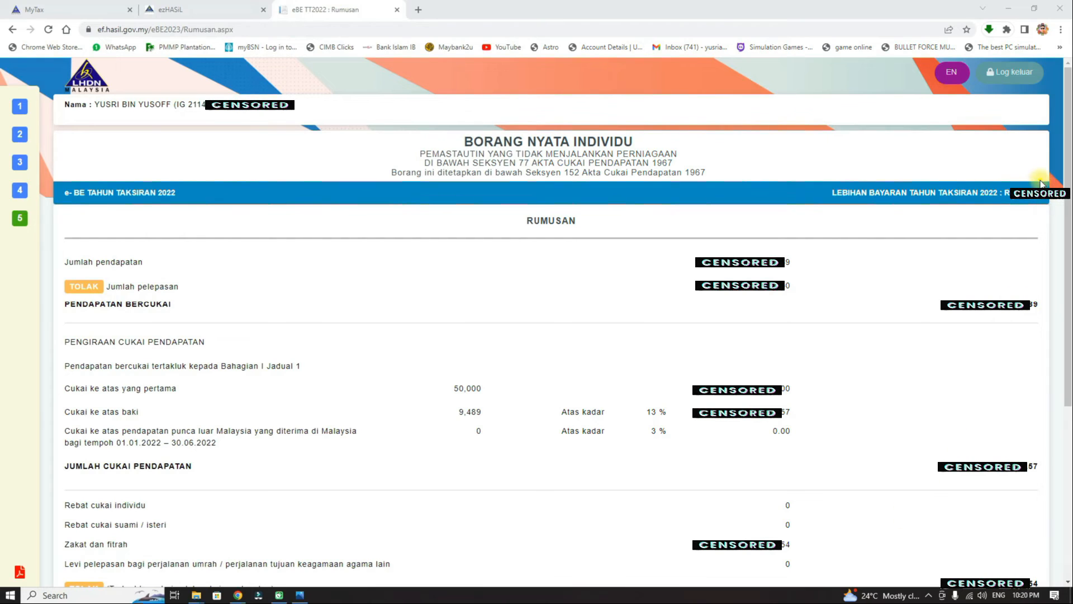
mouse_move(1041, 179)
mouse_down()
mouse_move(994, 172)
mouse_move(958, 200)
mouse_move(1035, 213)
mouse_move(1032, 174)
mouse_move(990, 221)
mouse_move(1034, 169)
mouse_up()
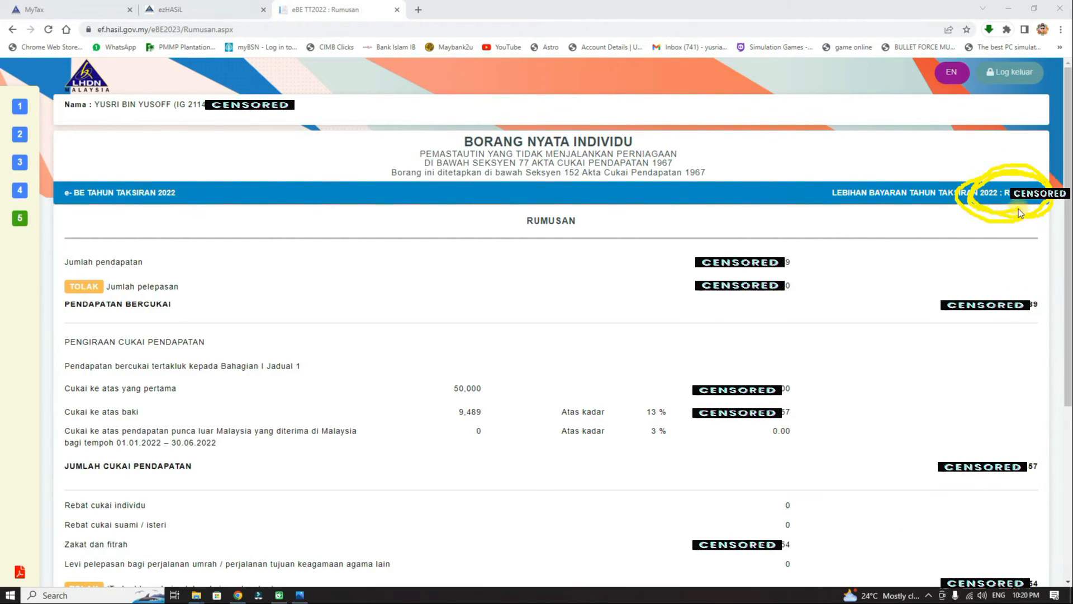
mouse_move(1019, 212)
mouse_down()
mouse_move(1038, 181)
mouse_move(1000, 199)
mouse_move(1056, 184)
mouse_move(1000, 219)
mouse_up()
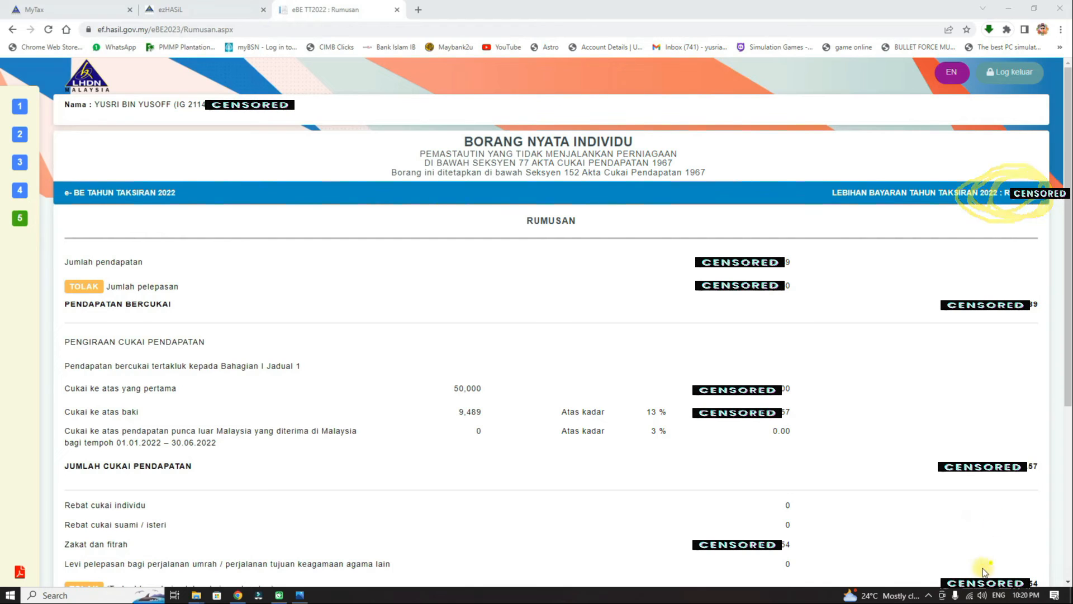
click(957, 577)
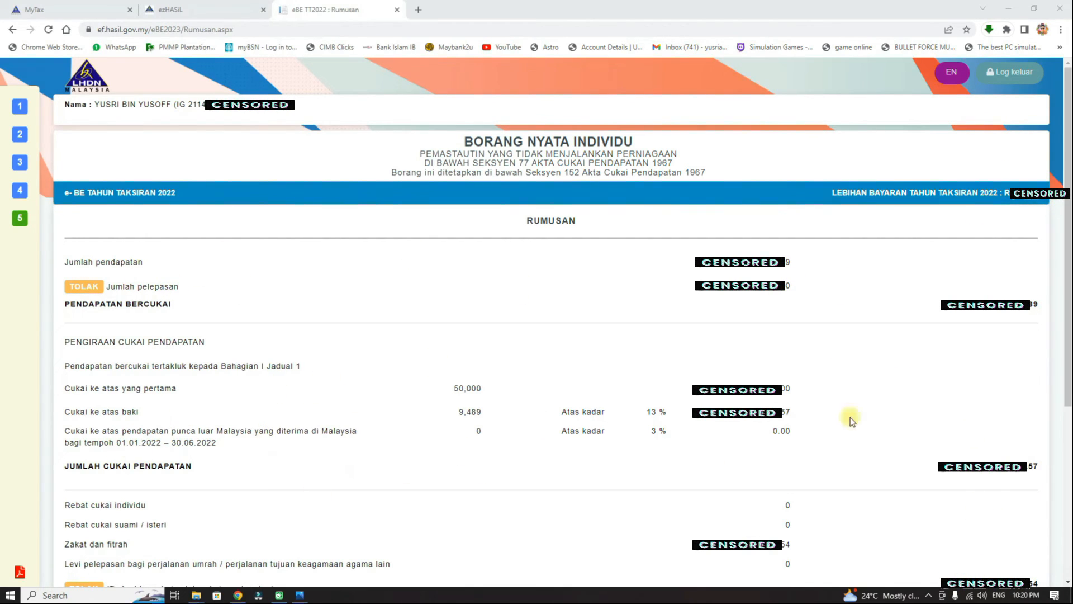
Scroll to the bottom of Rumusan and highlight the LEBIHAN BAYARAN TAHUN TAKSIRAN 2022 line.
scroll(1041, 440, down, 5)
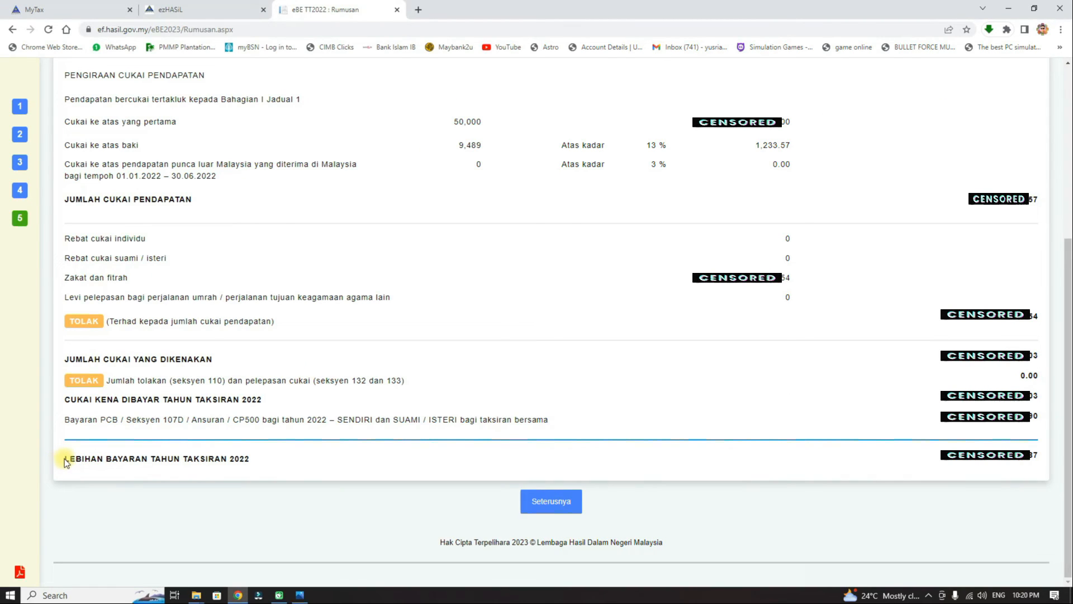
drag(65, 458, 299, 456)
click(299, 455)
drag(66, 460, 180, 466)
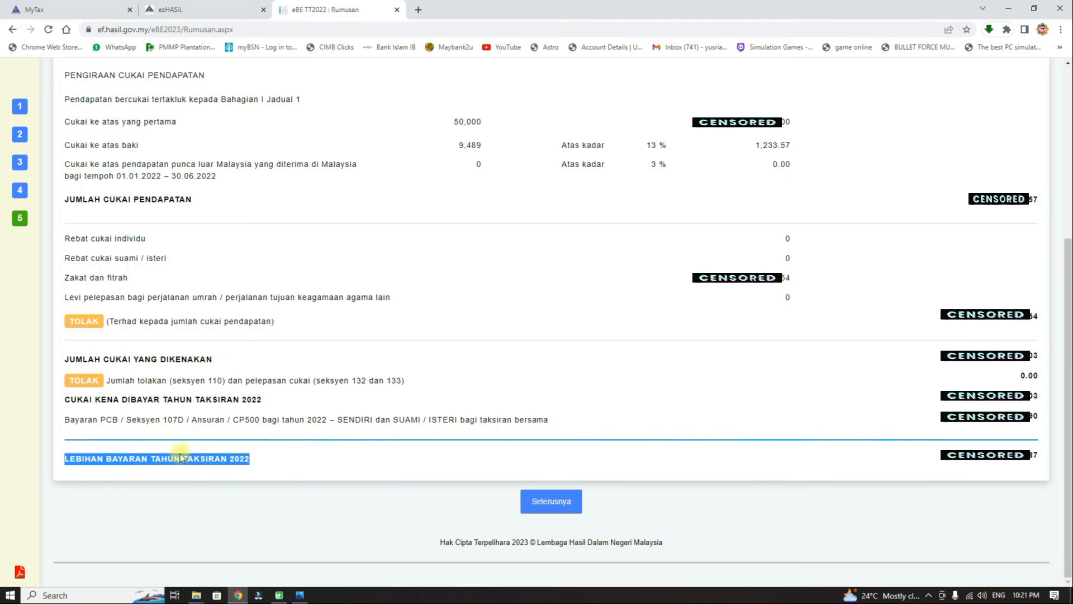
click(292, 469)
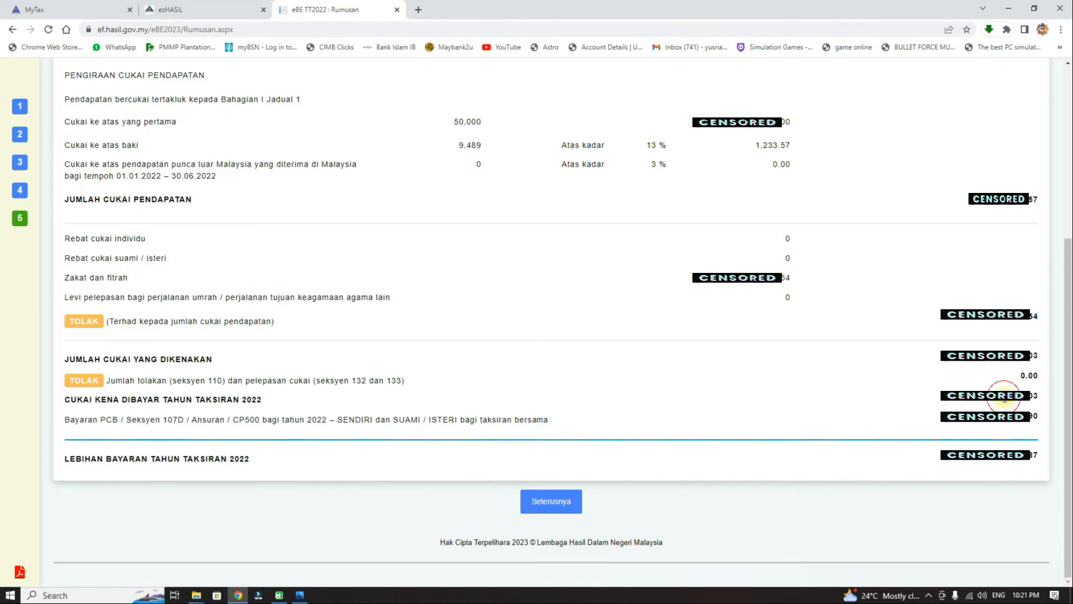
Highlight the tax payable, PCB payments and 2022 overpayment amounts to compare them.
drag(1005, 400, 1025, 396)
drag(1004, 419, 1040, 458)
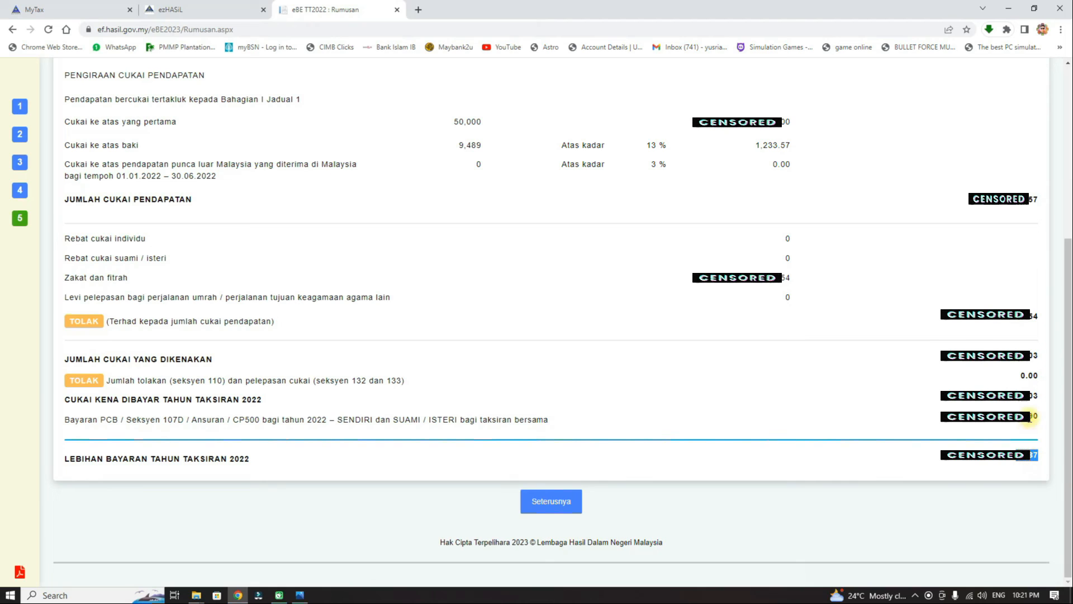
click(1006, 394)
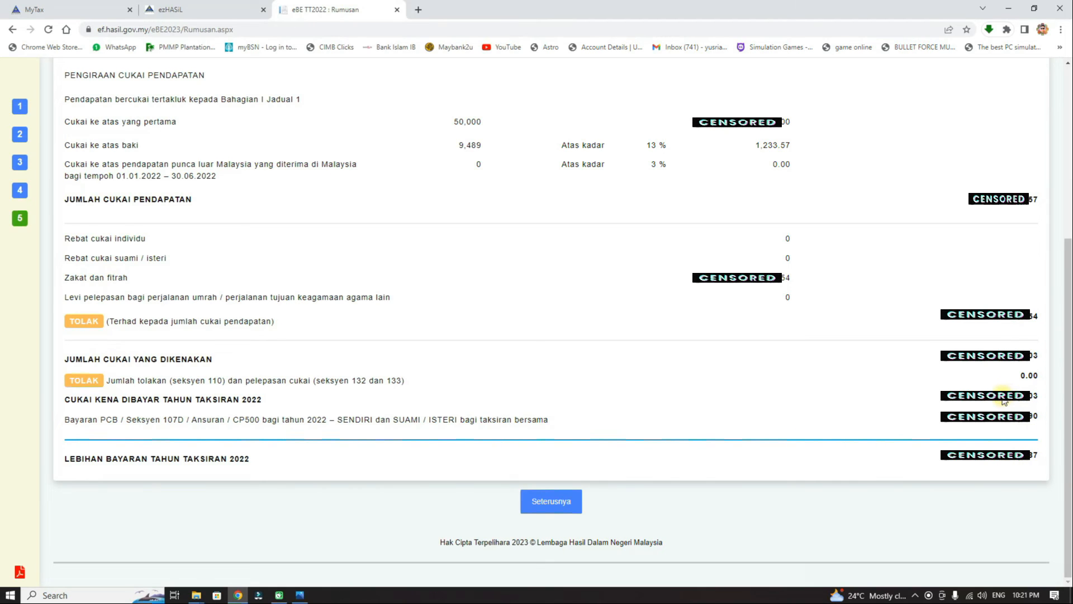
drag(1005, 400, 1039, 418)
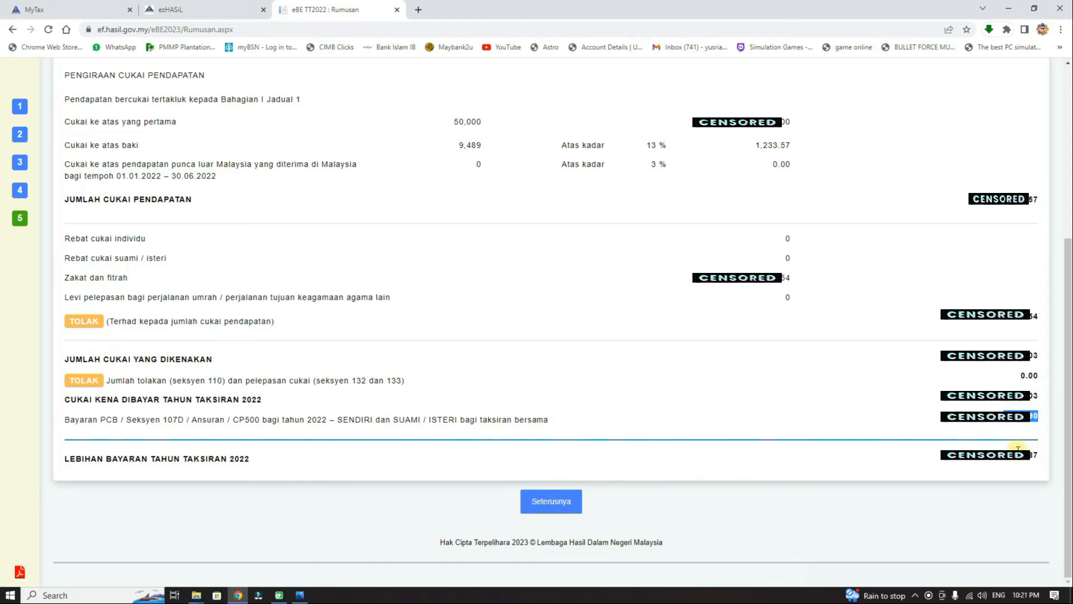
drag(1015, 461, 1046, 464)
click(964, 496)
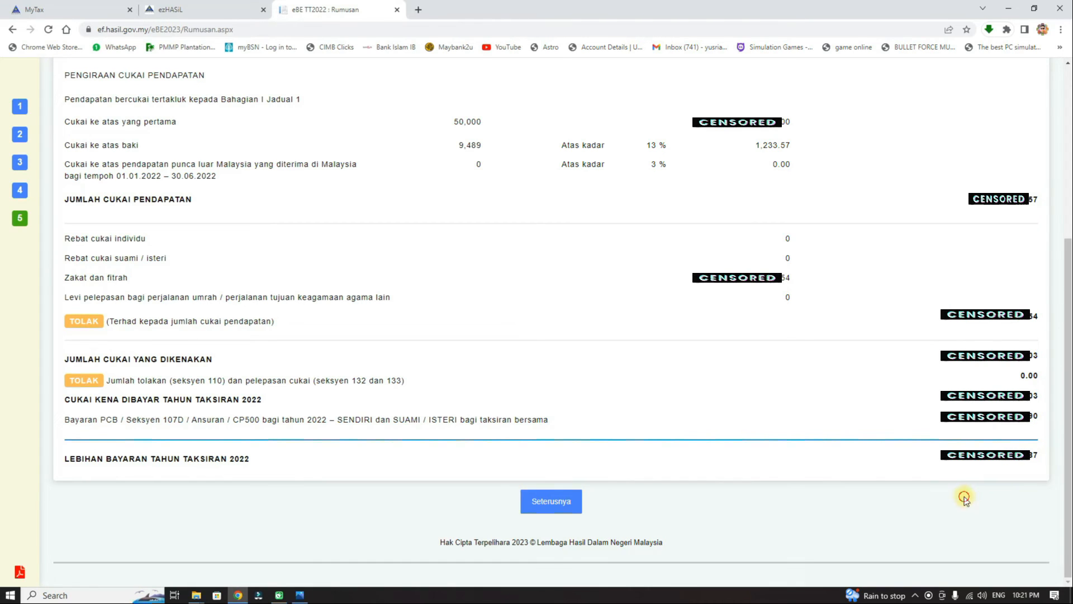
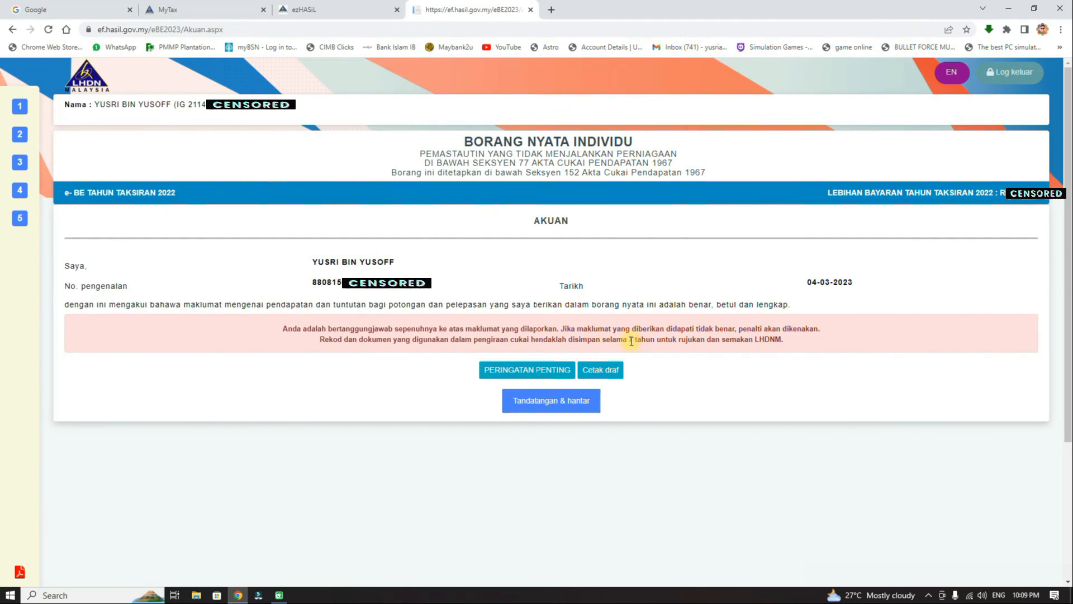
Note the 7-year record-keeping notice on Akuan, then download a draft PDF with Cetak draf.
drag(629, 340, 659, 339)
click(776, 340)
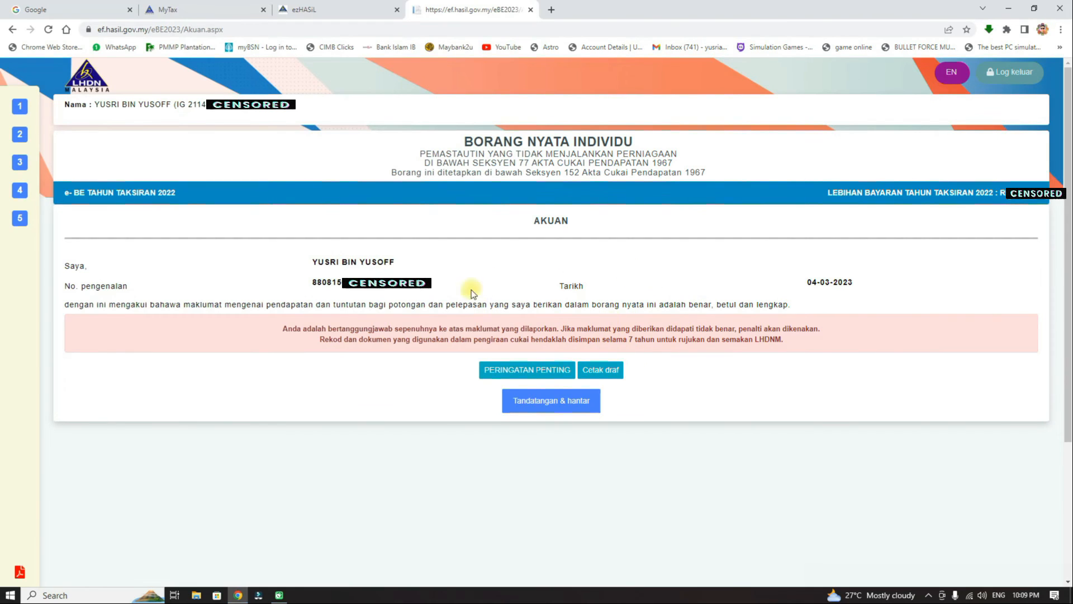
click(613, 371)
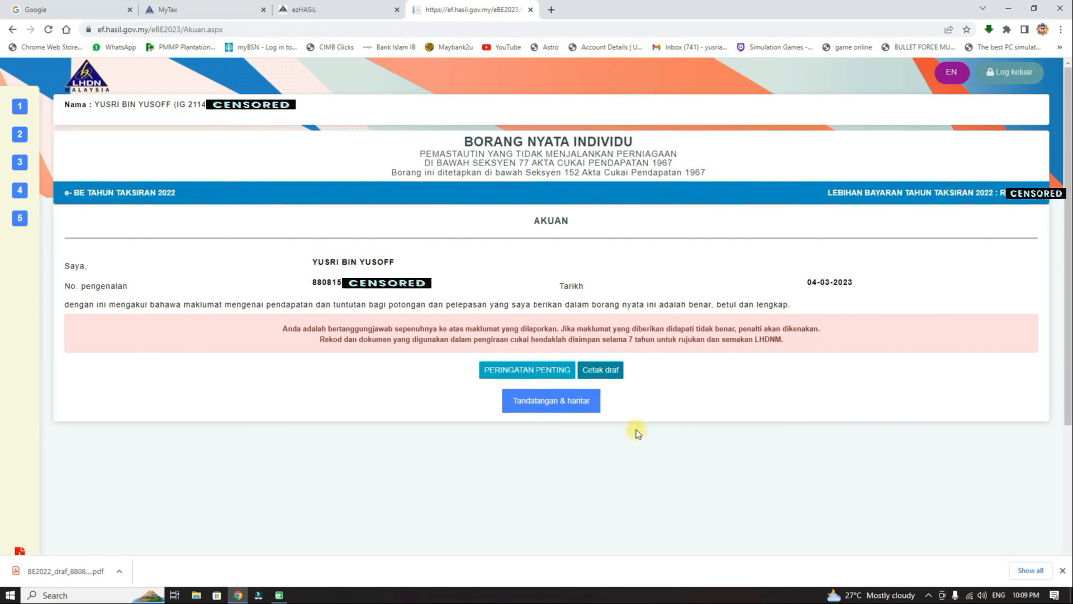
Start Tandatangan & hantar and fill in the identity reference number and account password.
click(551, 402)
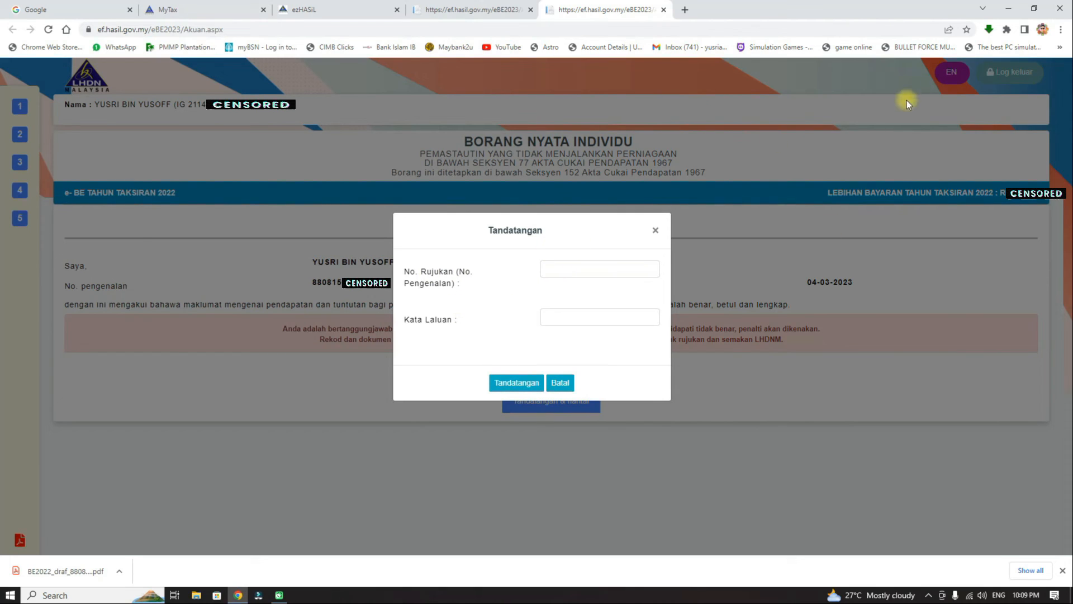
click(612, 268)
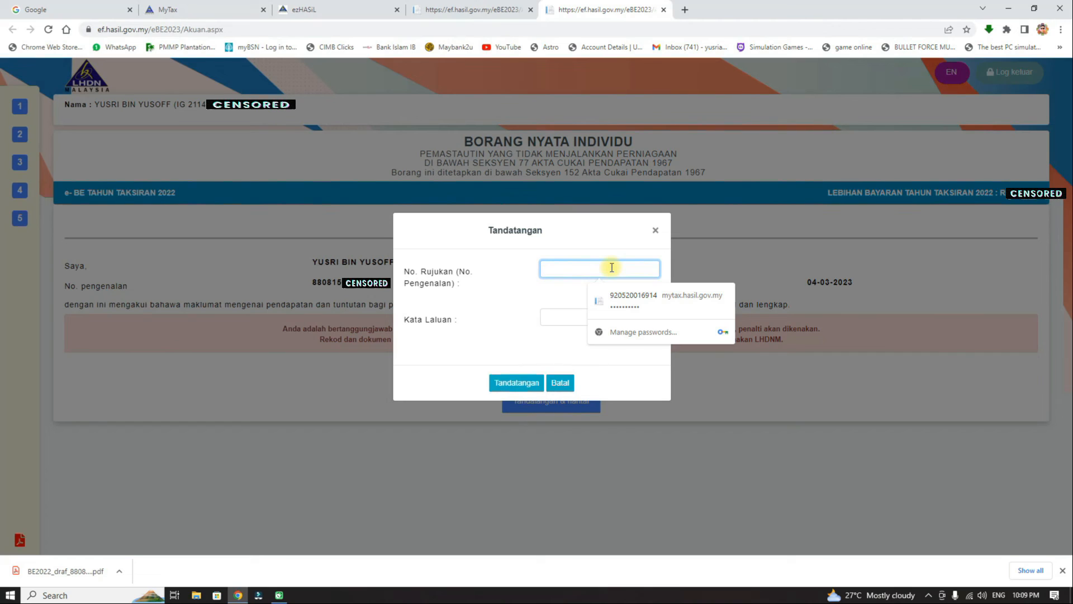
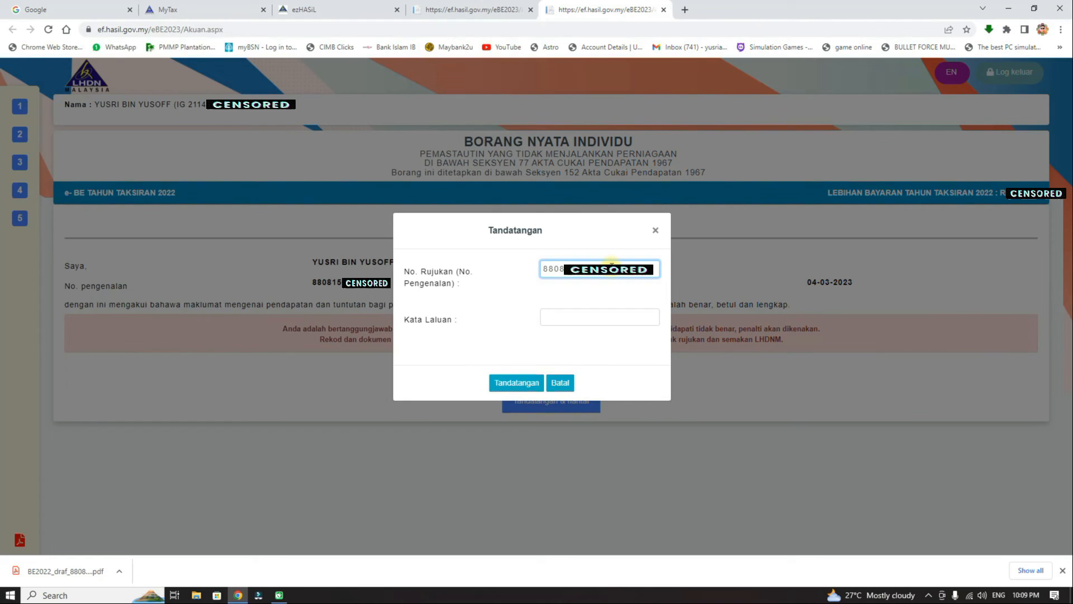
click(570, 314)
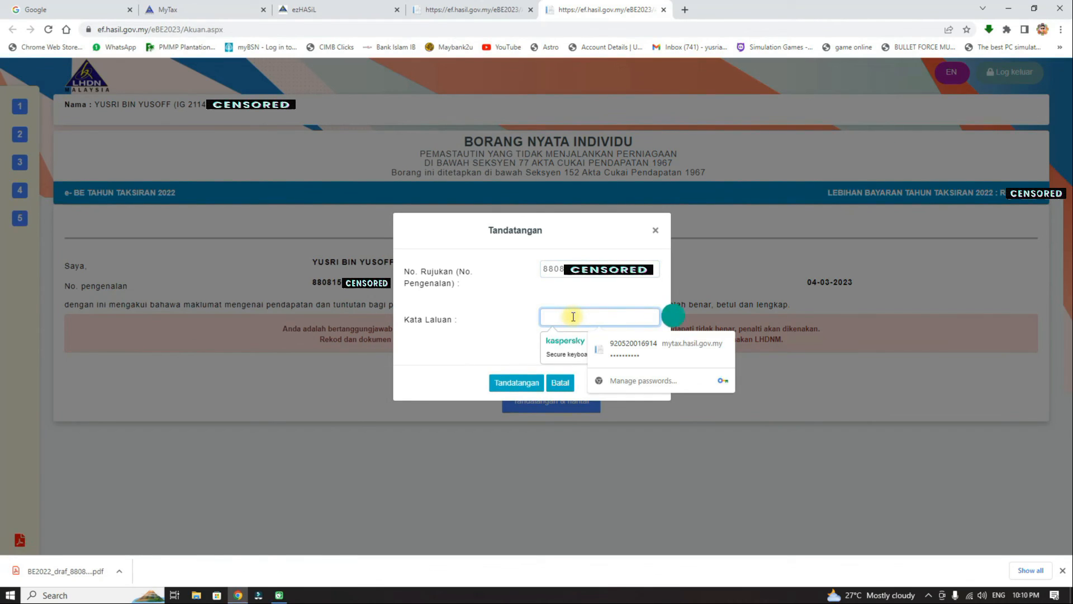
text(••••••••)
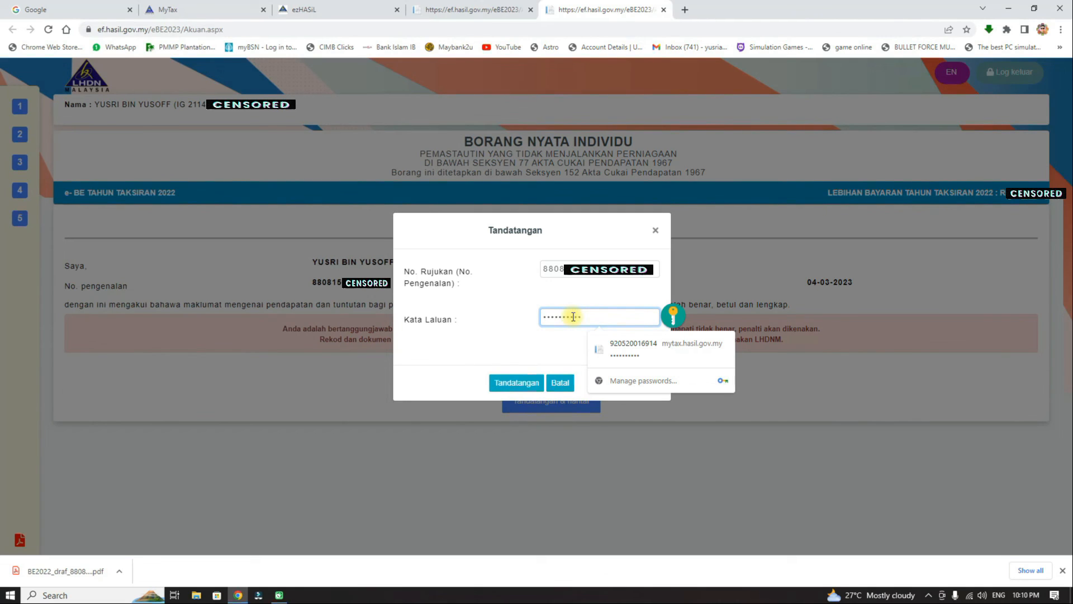
click(480, 293)
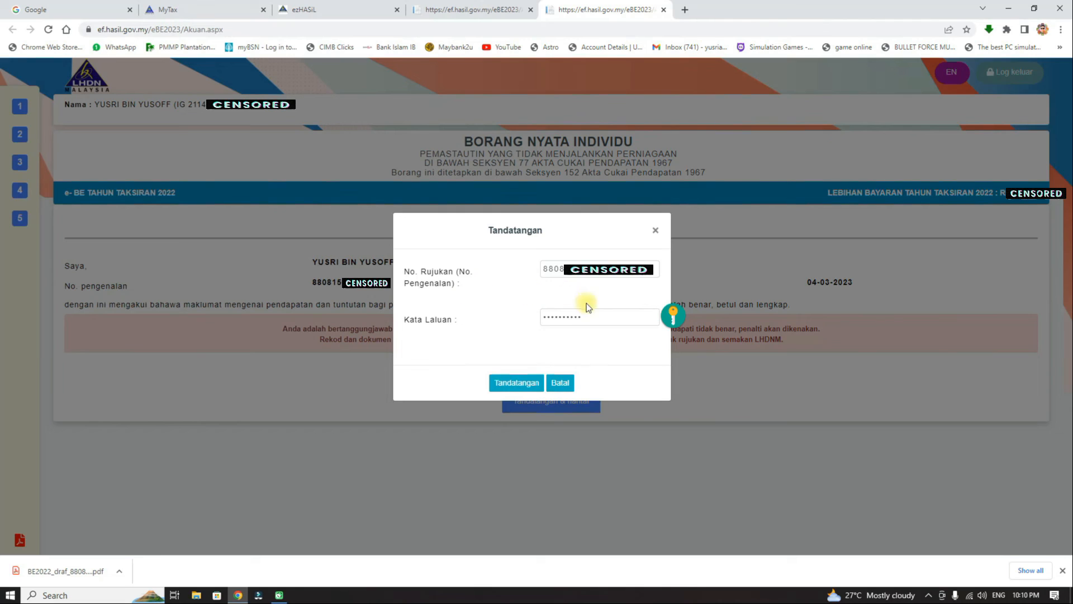
Sign and submit the e-BE 2022 form, then print the Pengesahan Penerimaan slip and e-BE copy.
click(519, 383)
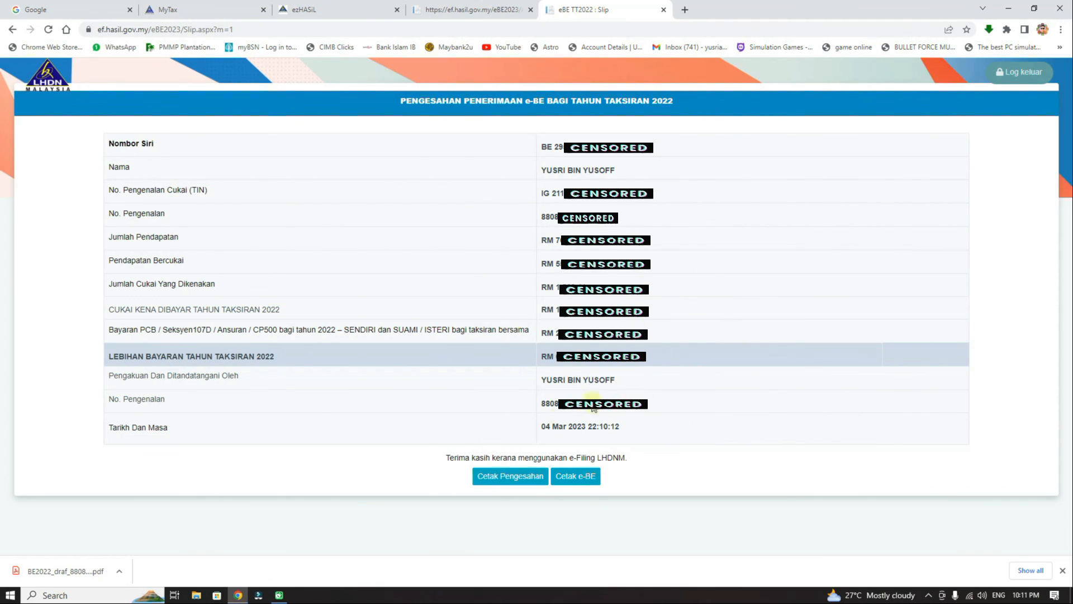
click(513, 480)
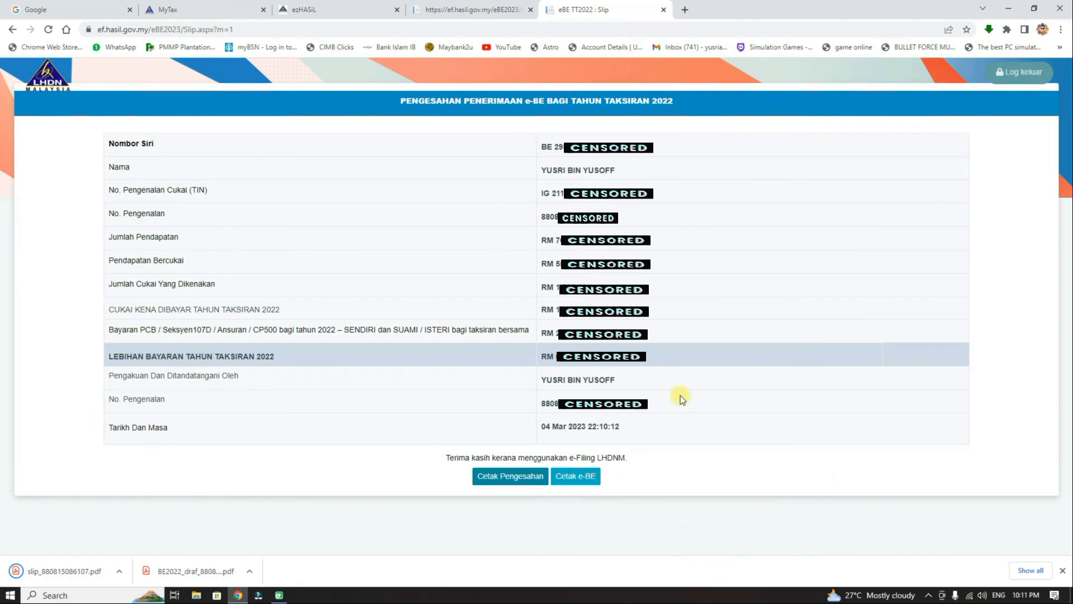
click(584, 479)
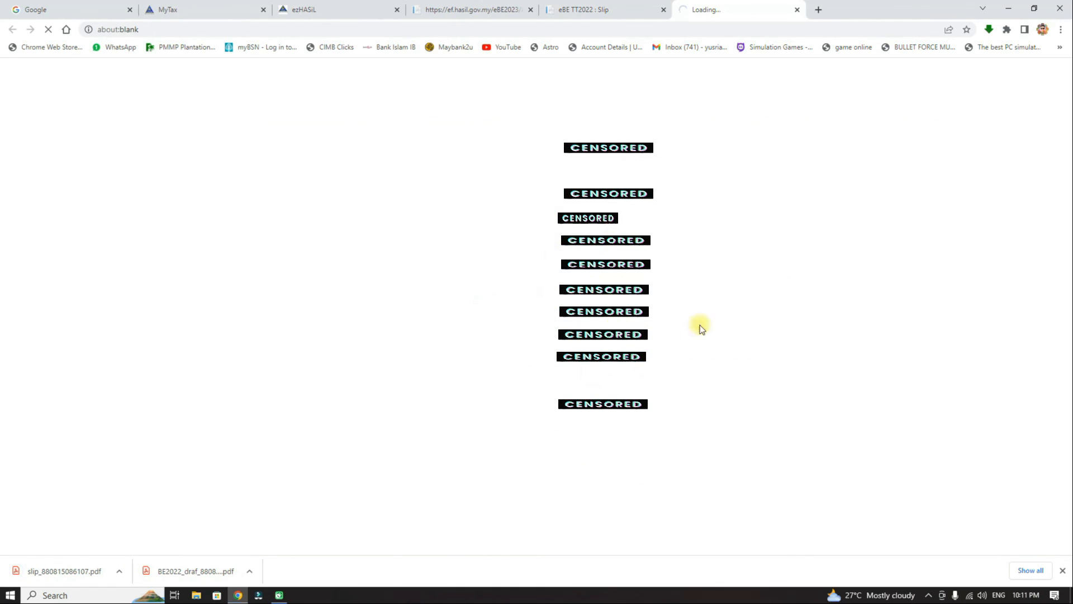